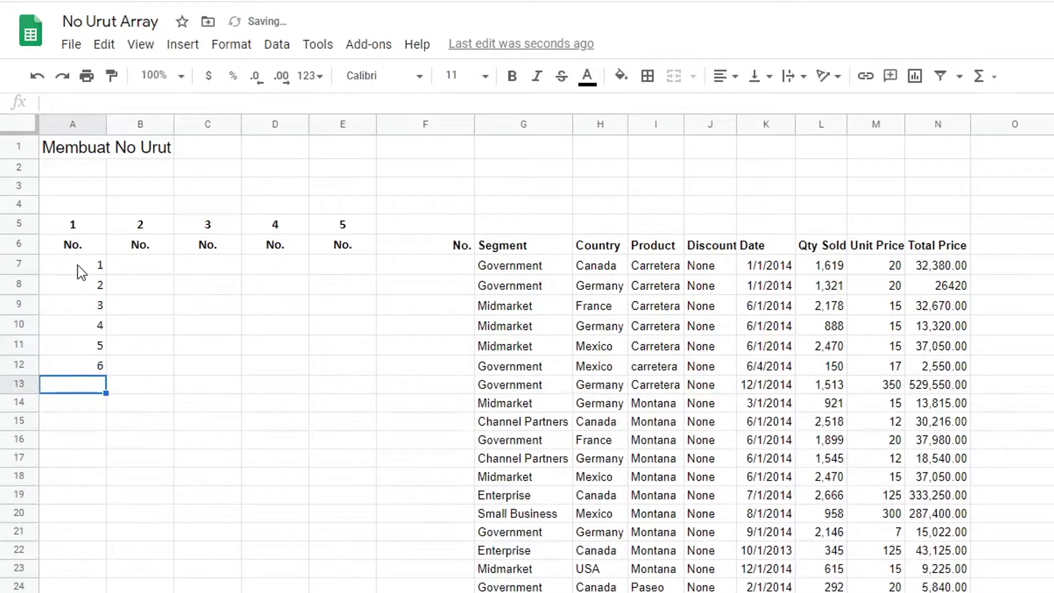
# Continue the manual numbering in column A with 7, 8, 9 and 10 in A13:A16
pyautogui.press('Return')
pyautogui.write('8')
pyautogui.press('Return')
pyautogui.write('9')
pyautogui.press('Return')
pyautogui.write('10')
pyautogui.press('Return')
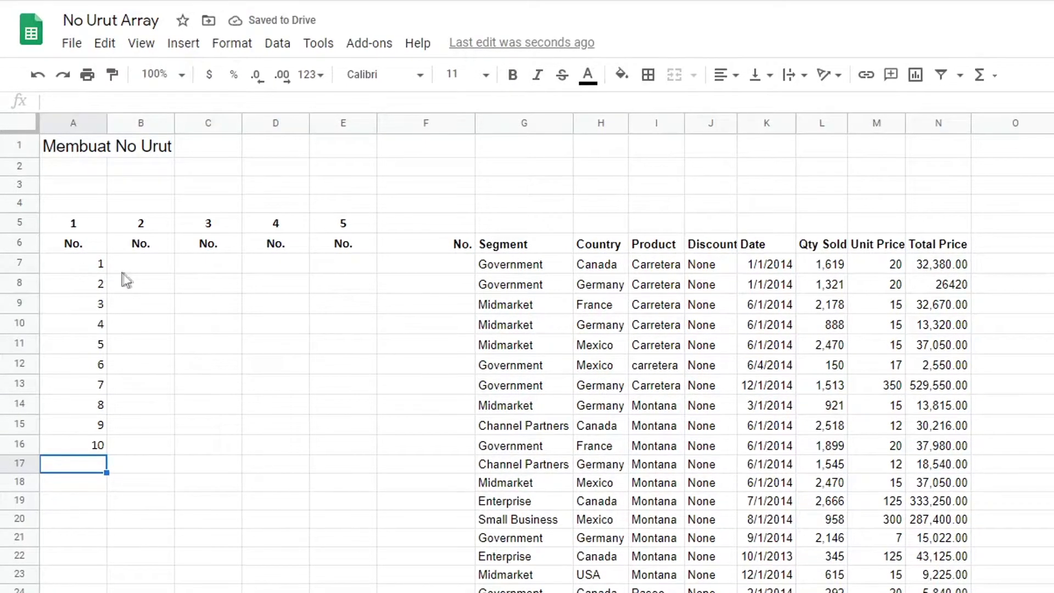
# Enter 1 and 2 in B7:B8 and extend the series down to B16
pyautogui.click(152, 258)
pyautogui.write('1')
pyautogui.press('Return')
pyautogui.write('2')
pyautogui.press('Return')
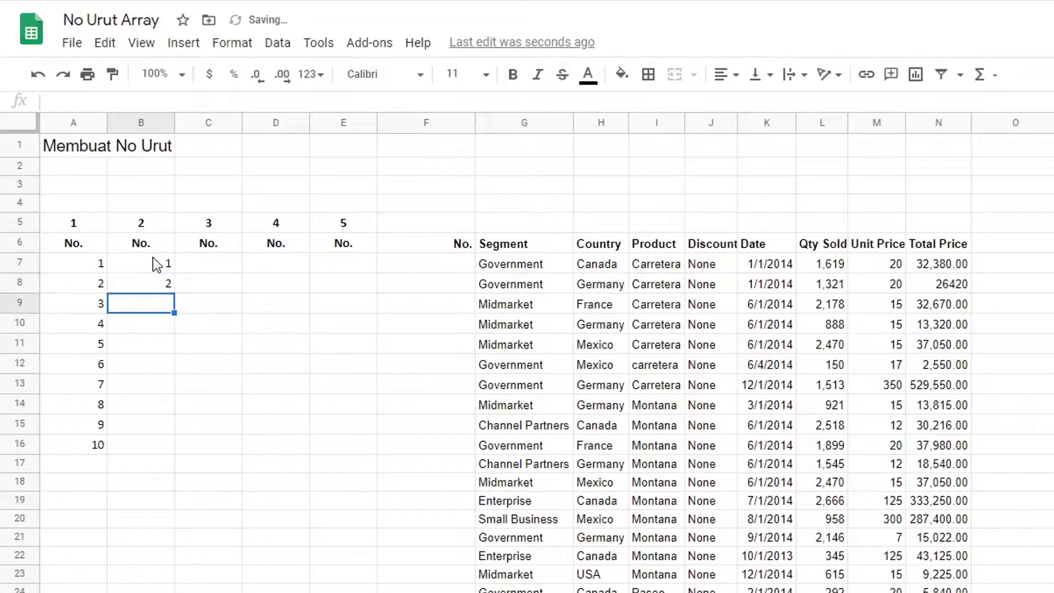
pyautogui.moveTo(152, 257); pyautogui.dragTo(147, 284)
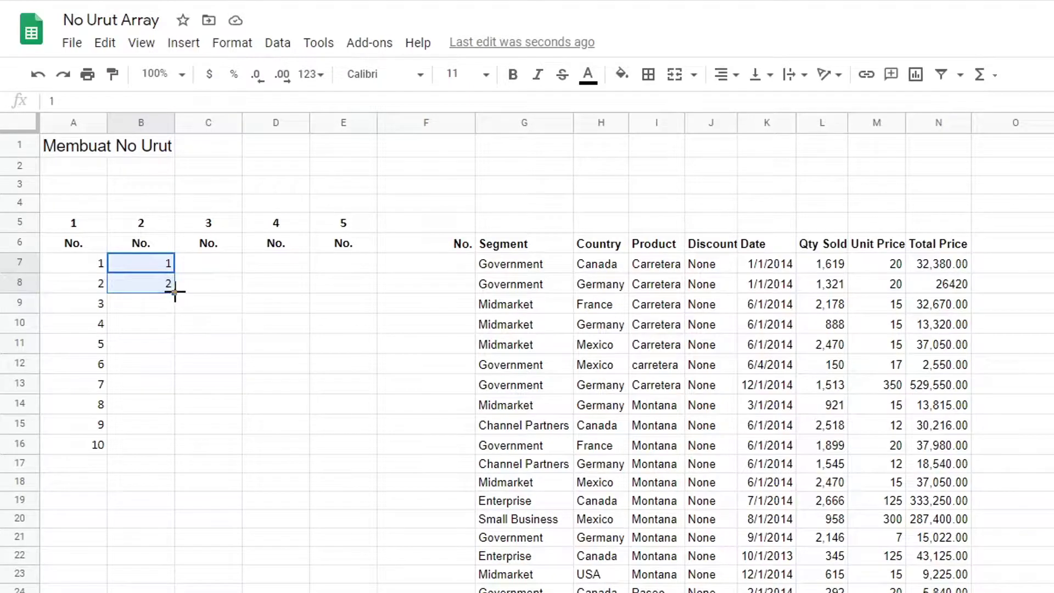
pyautogui.moveTo(171, 292); pyautogui.dragTo(172, 445)
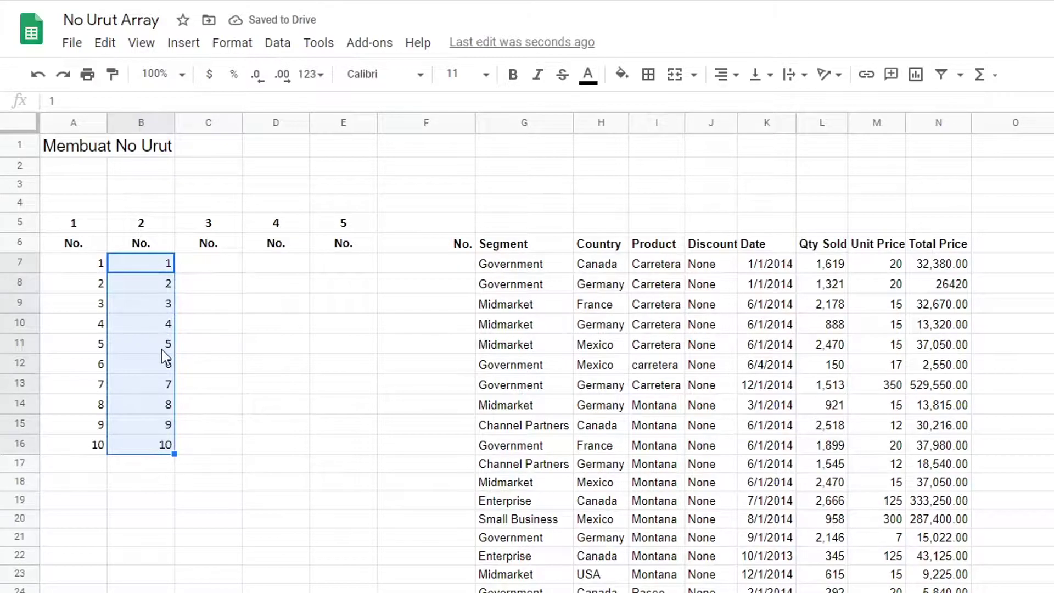
# Enter the starting number 1 in C7 and the formula =C7+1 in C8
pyautogui.click(223, 268)
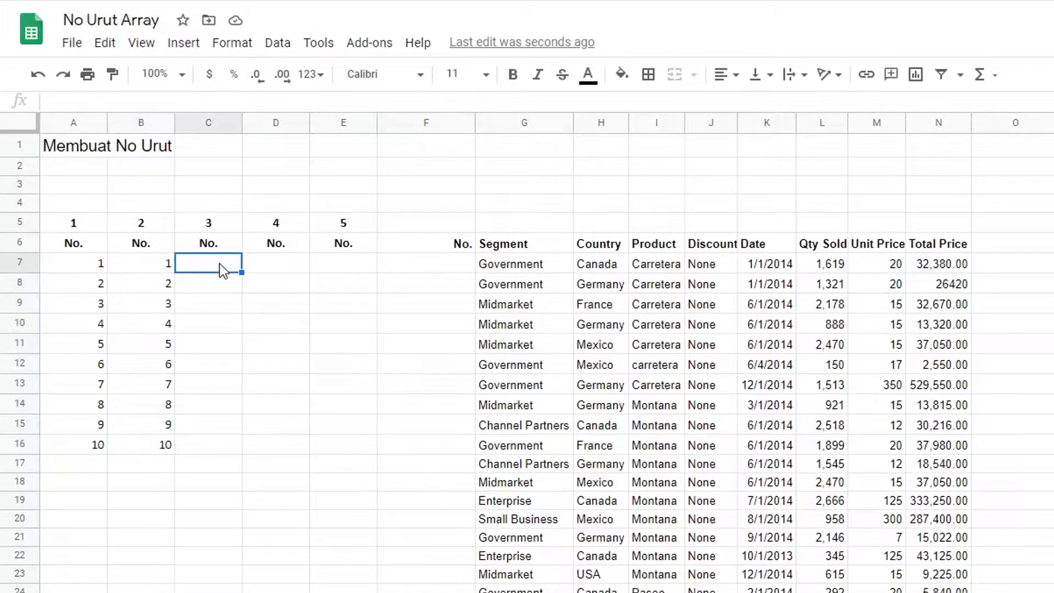
pyautogui.write('=')
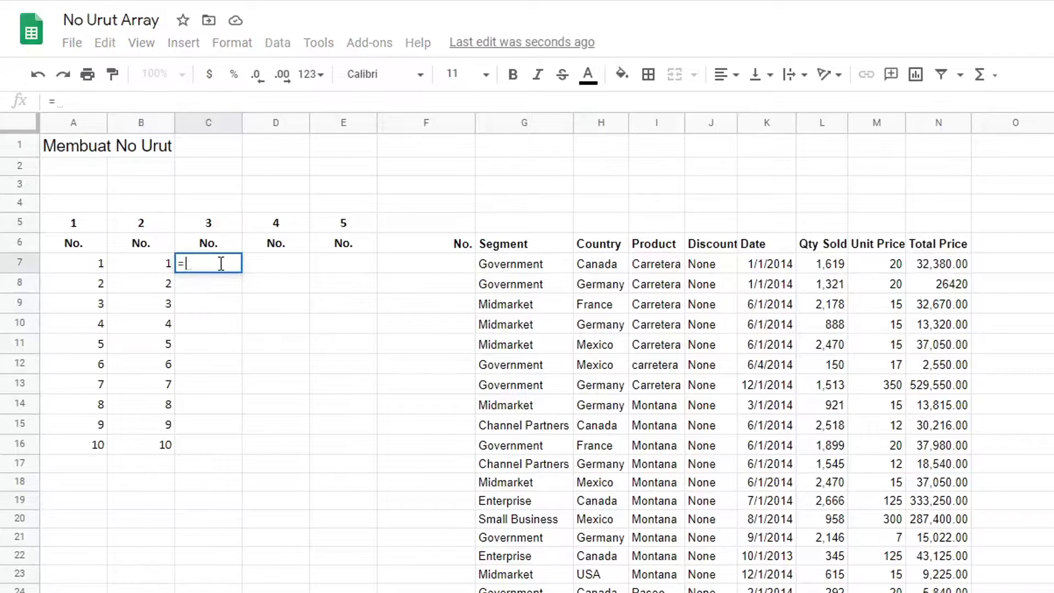
pyautogui.press('BackSpace')
pyautogui.write('1')
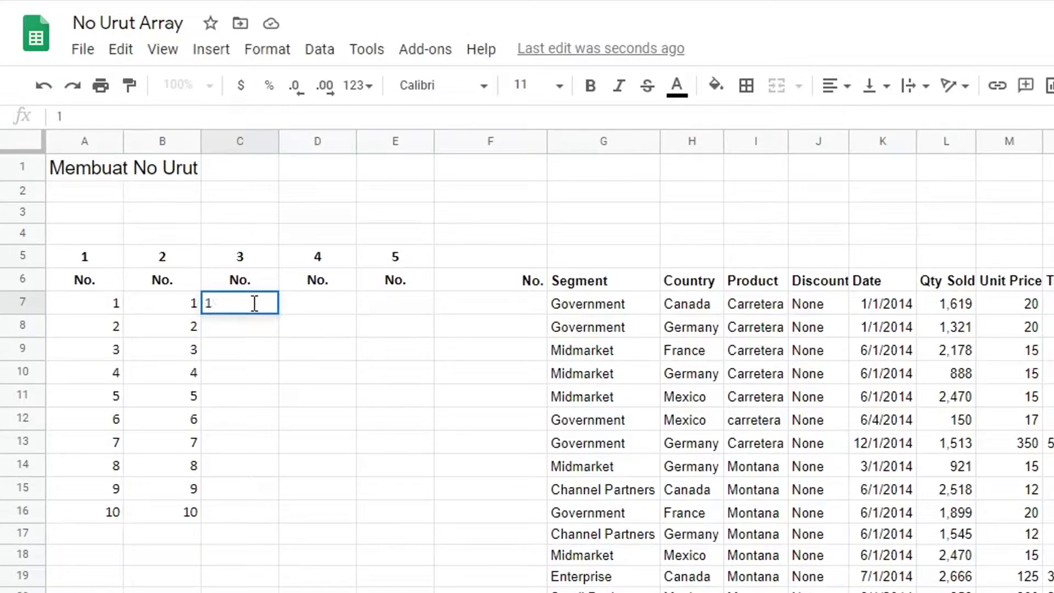
pyautogui.press('Return')
pyautogui.write('=')
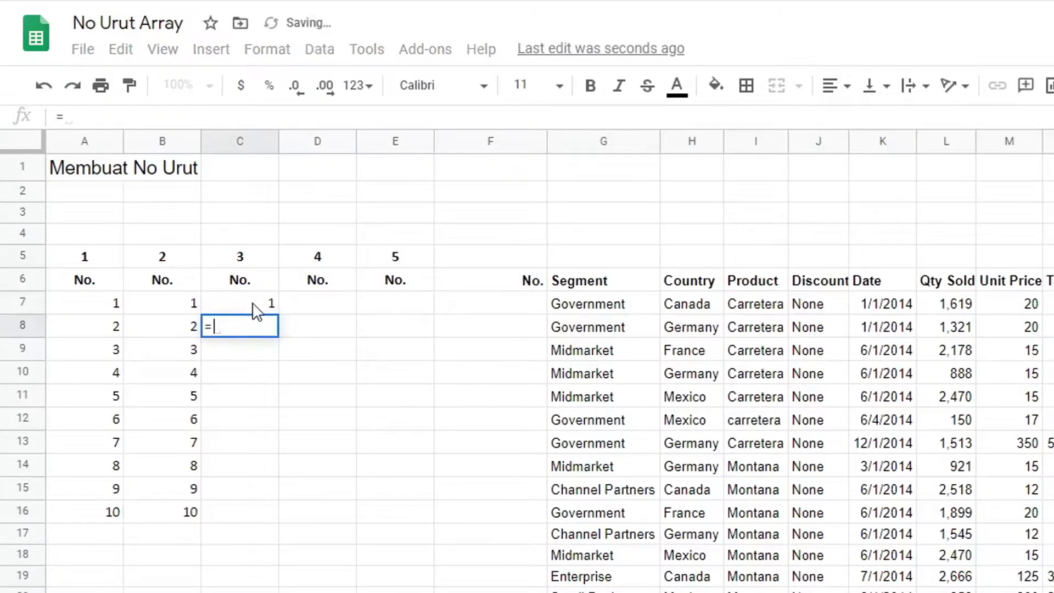
pyautogui.click(257, 312)
pyautogui.write('+1')
pyautogui.press('Return')
# Fill the C8 formula down to C16 and check the formulas in the filled cells
pyautogui.click(249, 327)
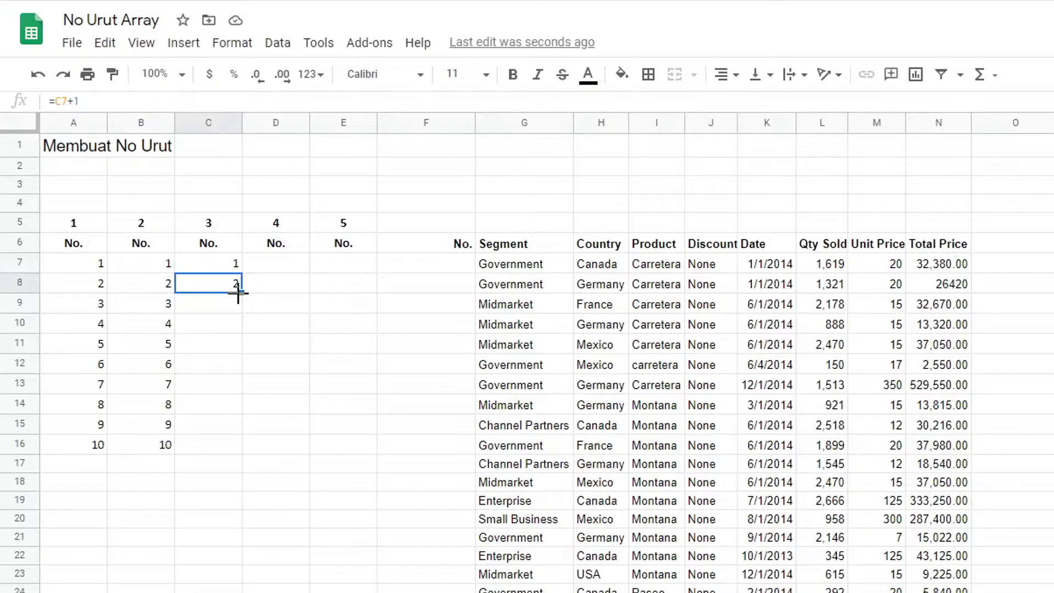
pyautogui.moveTo(240, 295); pyautogui.dragTo(240, 447)
pyautogui.click(214, 288)
pyautogui.click(213, 304)
pyautogui.click(209, 326)
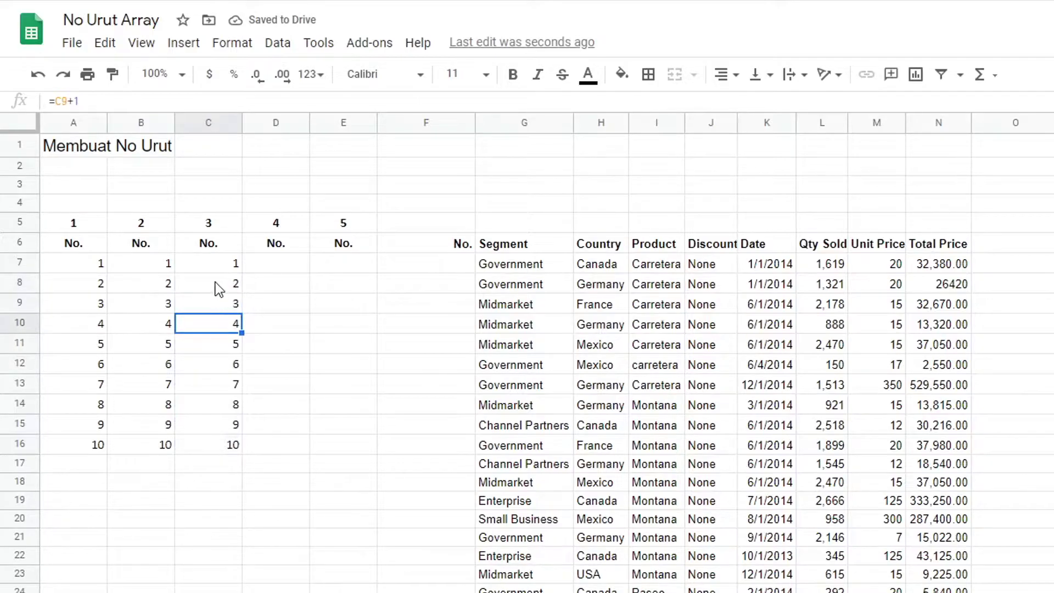
pyautogui.click(219, 449)
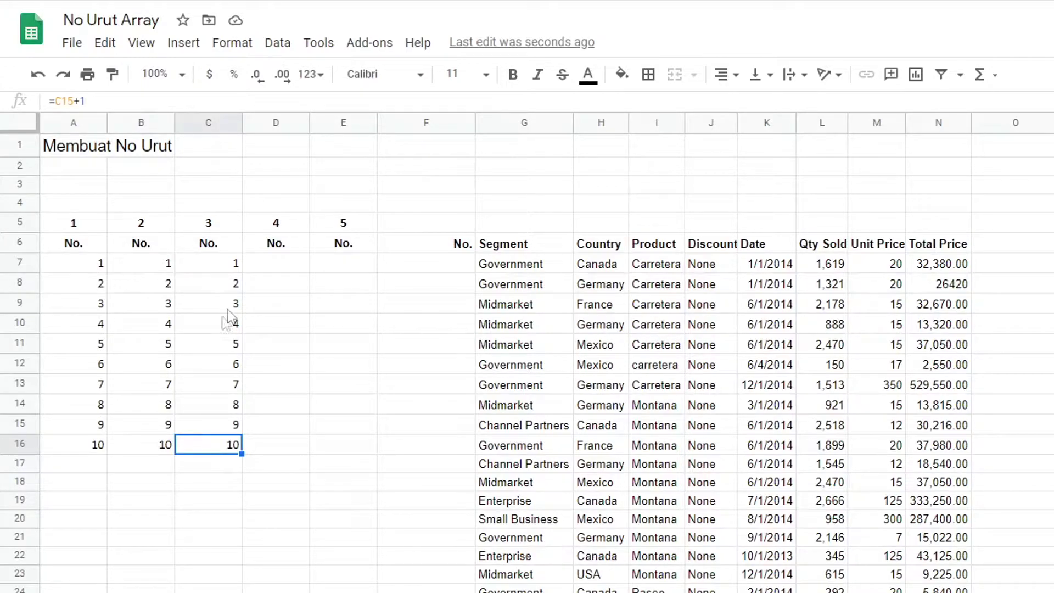
# Insert a blank row above row 11 to test the three numbering methods
pyautogui.click(199, 344)
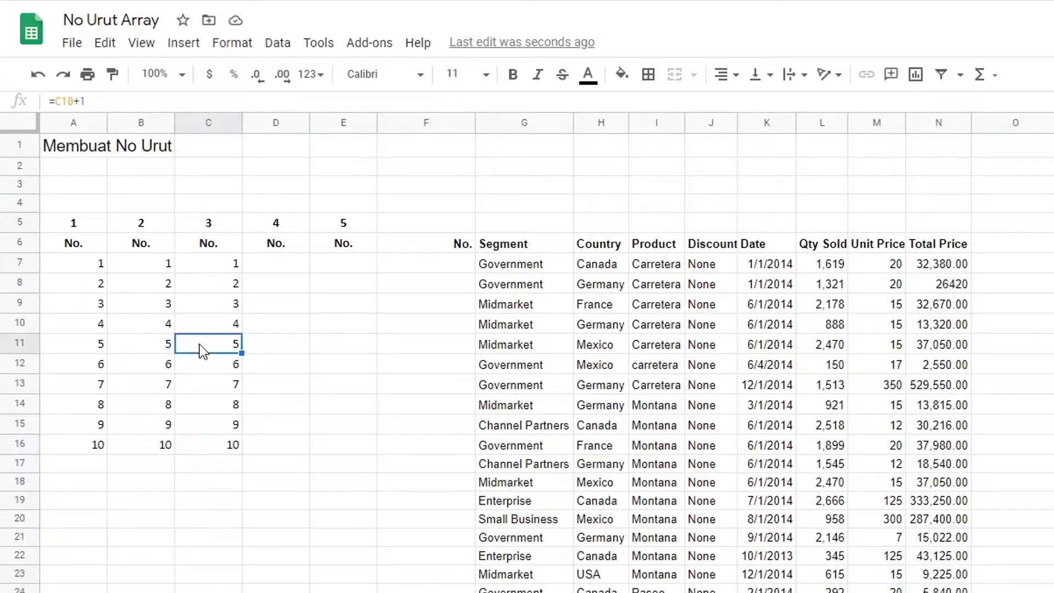
pyautogui.hotkey('shift', 'space')
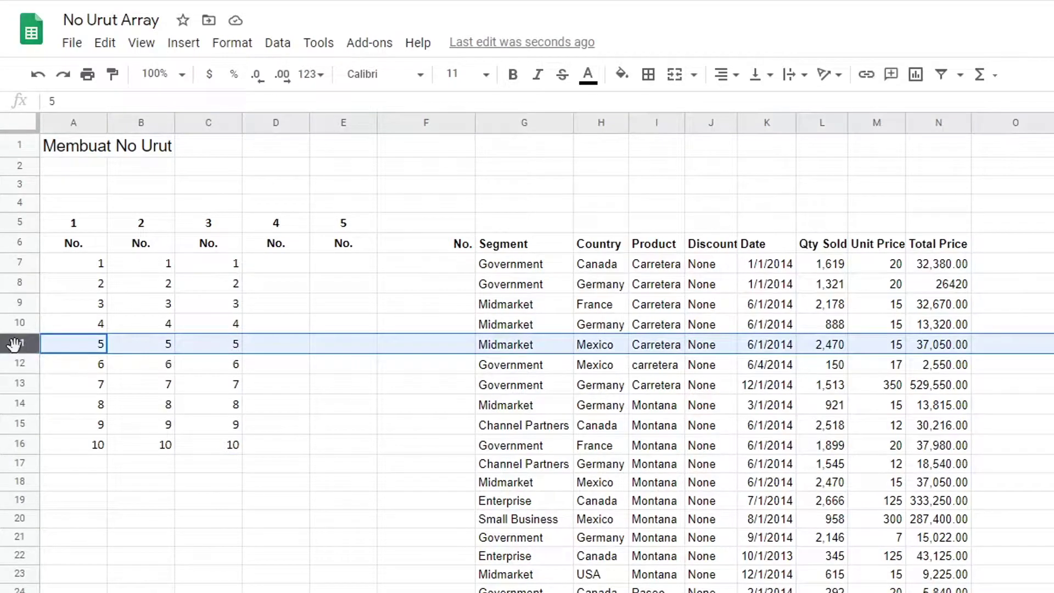
pyautogui.click(214, 349)
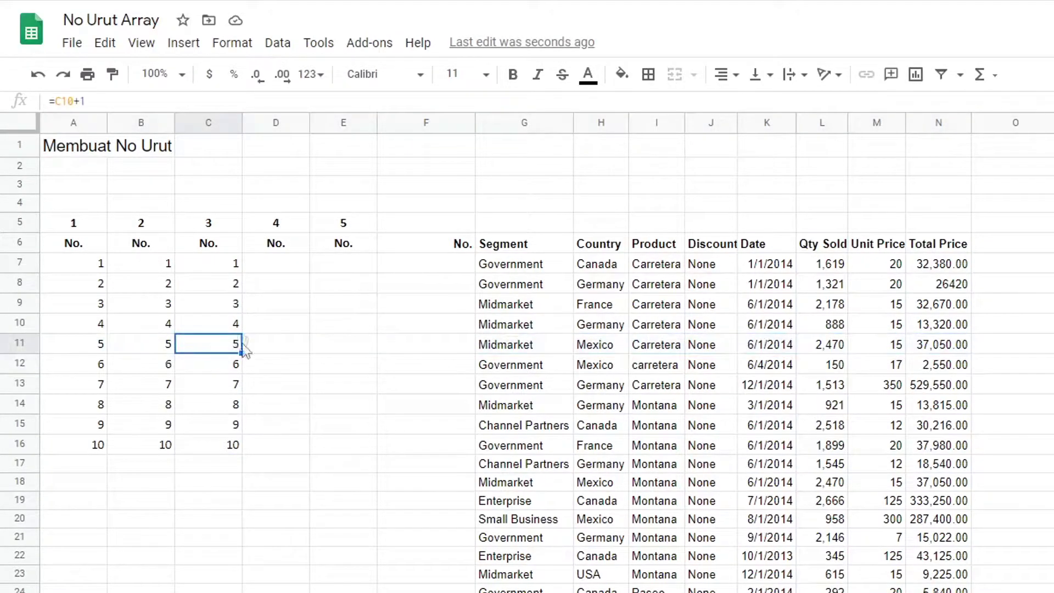
pyautogui.hotkey('ctrl', 'alt', 'shift', '=')
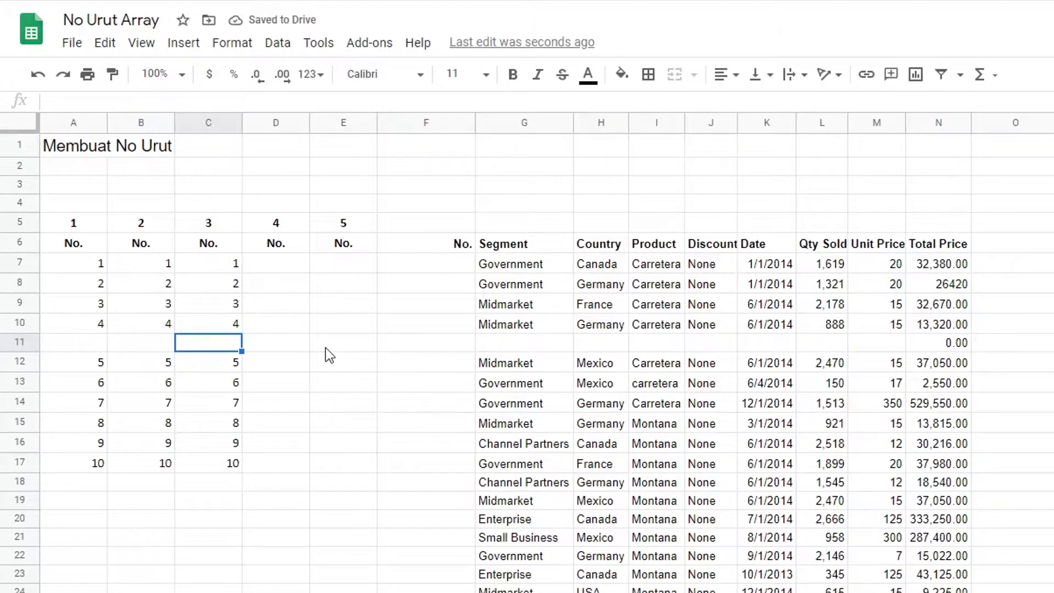
# Check the numbering cells in columns A to C around blank row 11 and remove that row
pyautogui.click(102, 327)
pyautogui.click(130, 347)
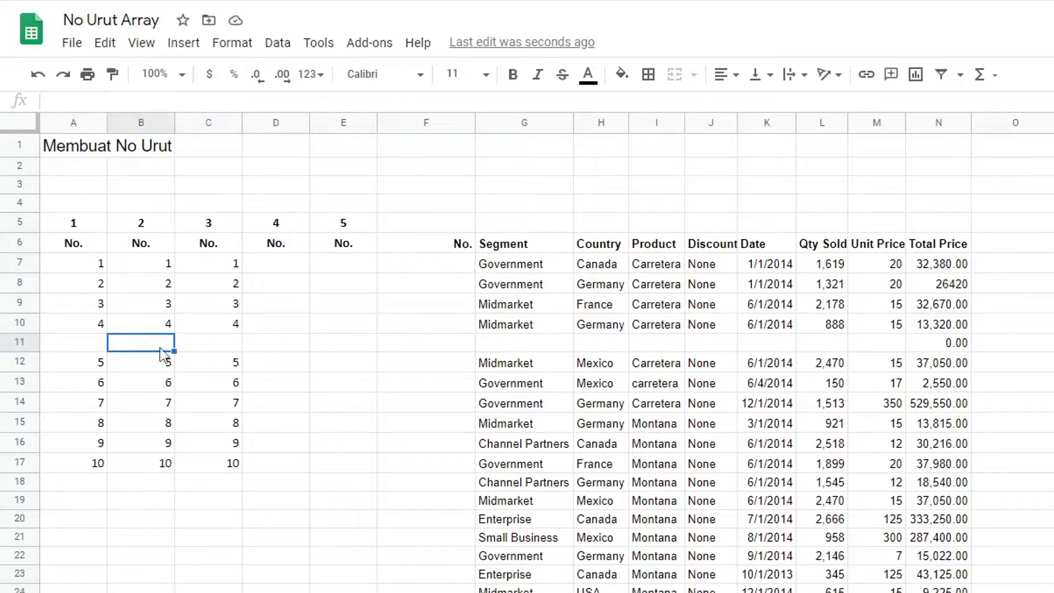
pyautogui.click(206, 348)
pyautogui.click(221, 324)
pyautogui.click(219, 347)
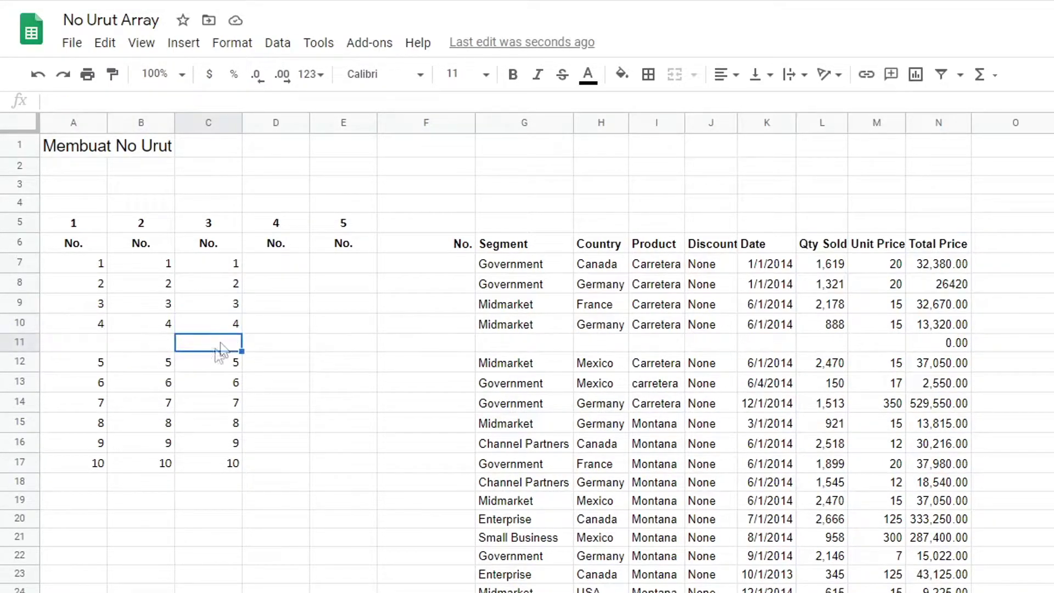
pyautogui.click(218, 324)
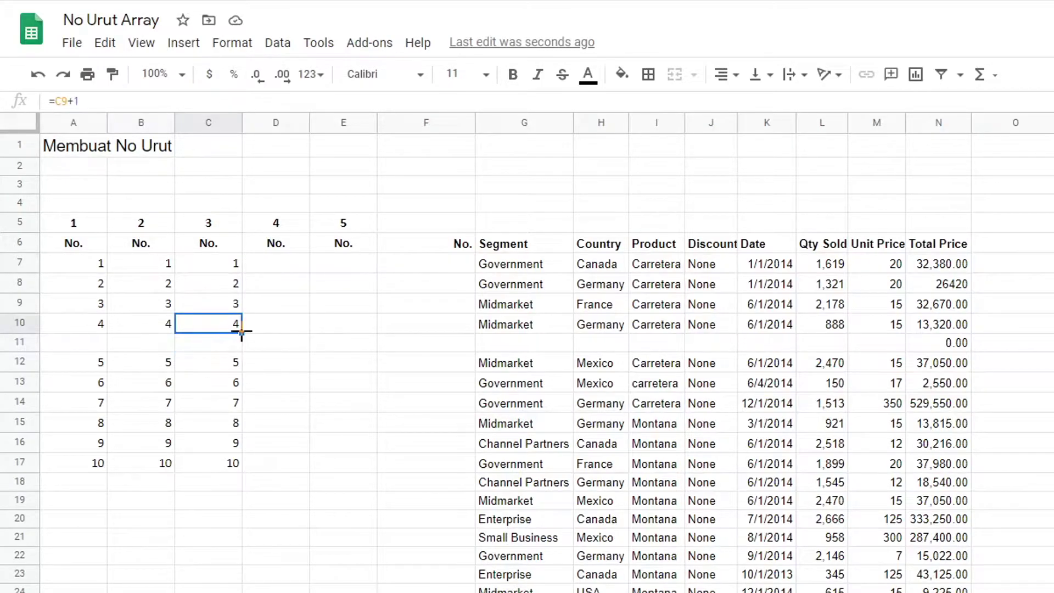
pyautogui.click(209, 347)
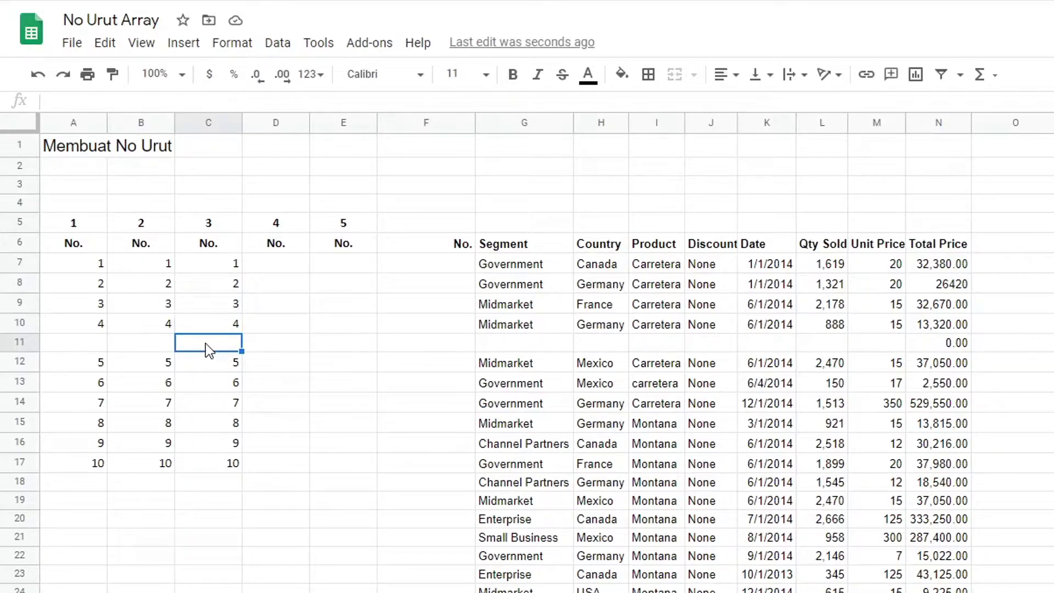
pyautogui.hotkey('ctrl', 'alt', '-')
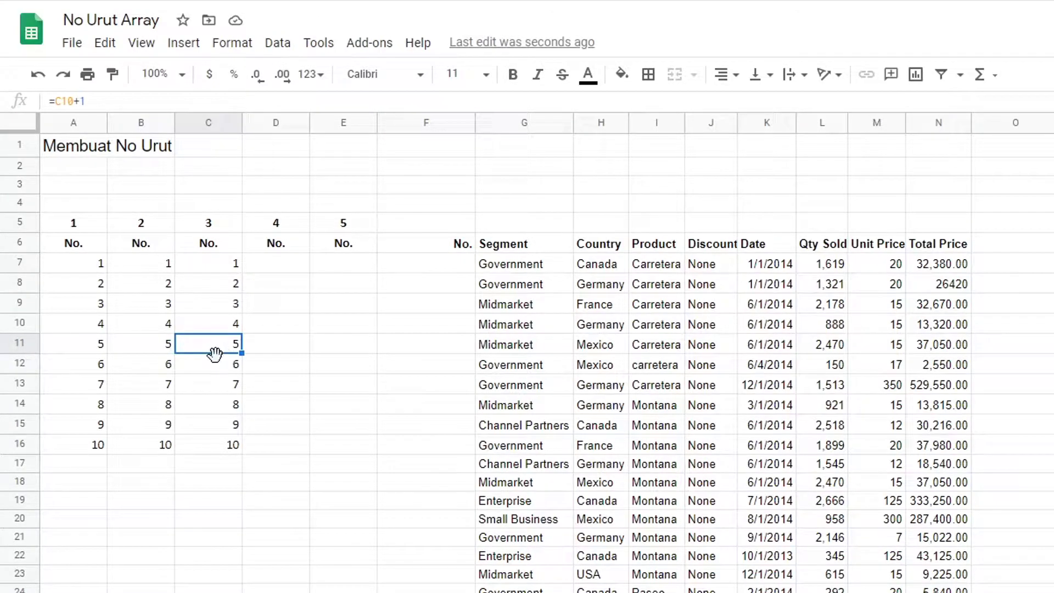
# Delete row 11 to test its effect on the numbering formulas, and undo the deletion
pyautogui.rightClick(21, 344)
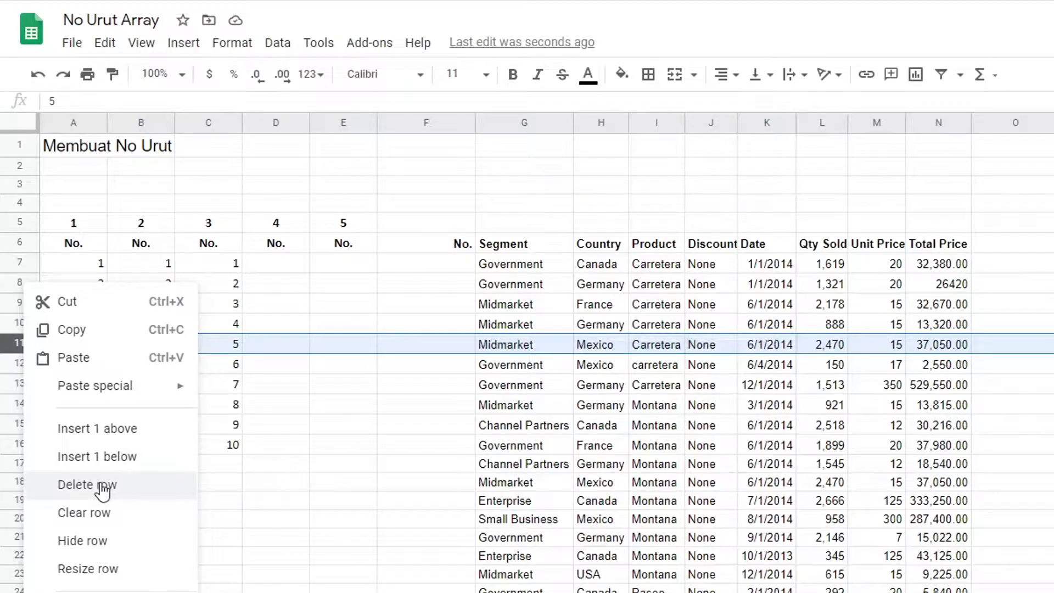
pyautogui.click(103, 486)
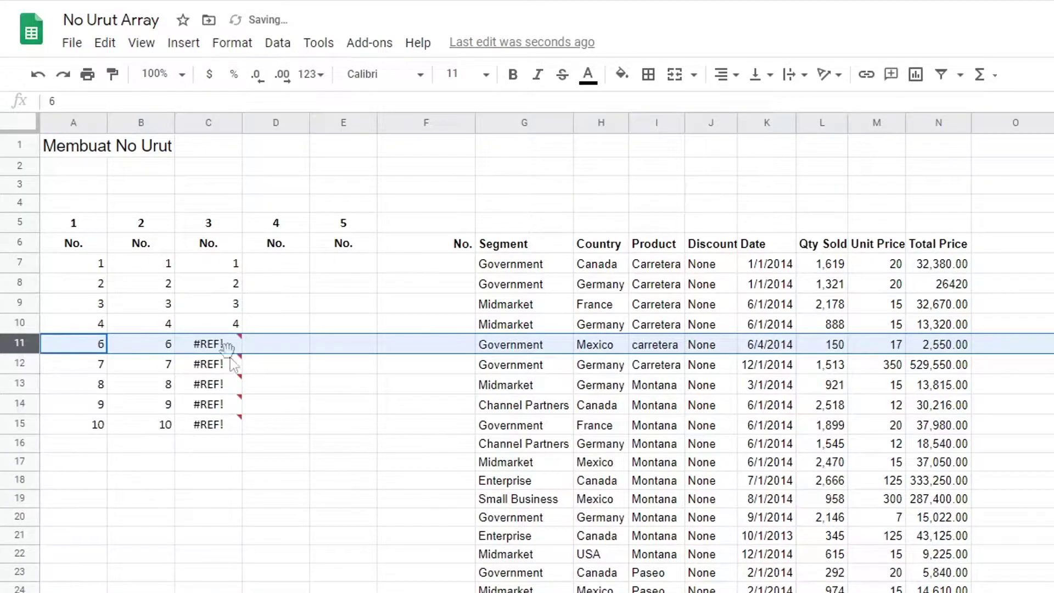
pyautogui.moveTo(214, 414)
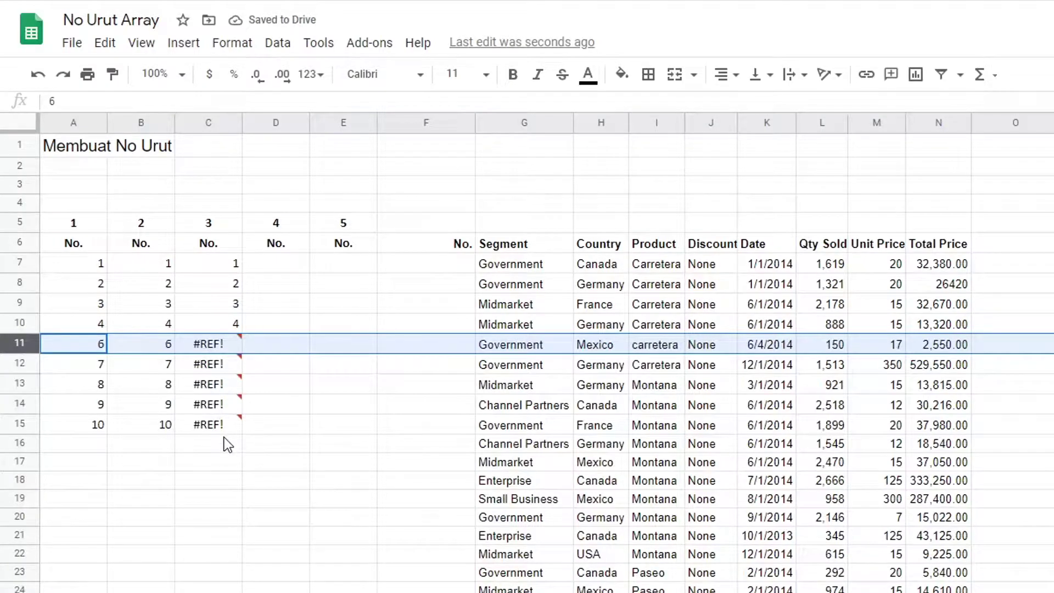
pyautogui.hotkey('ctrl', 'z')
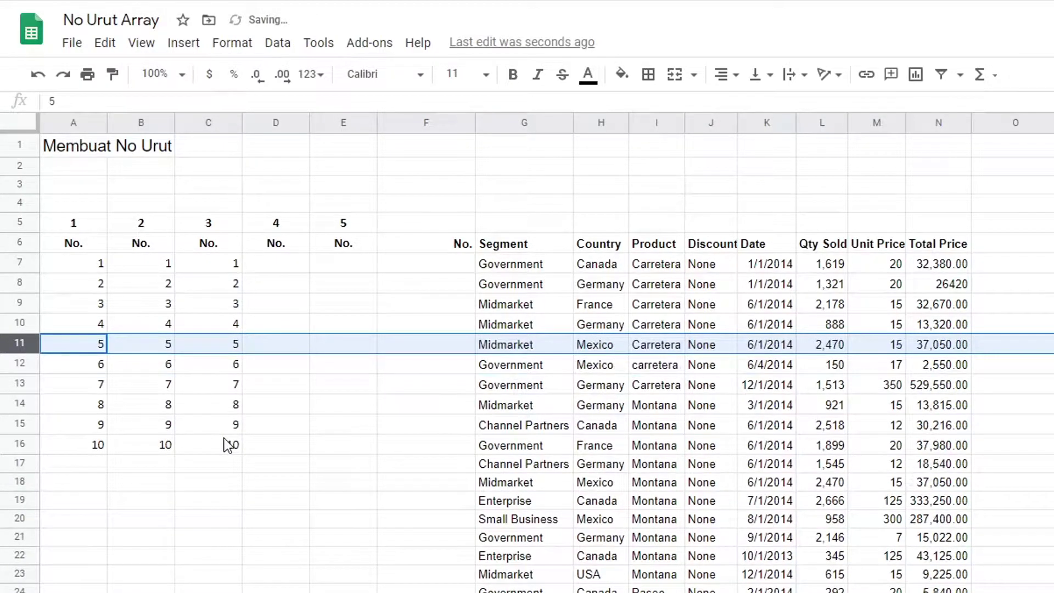
# Enter the formula =row() in D7, the first cell of the fourth numbering column
pyautogui.click(282, 404)
pyautogui.click(285, 264)
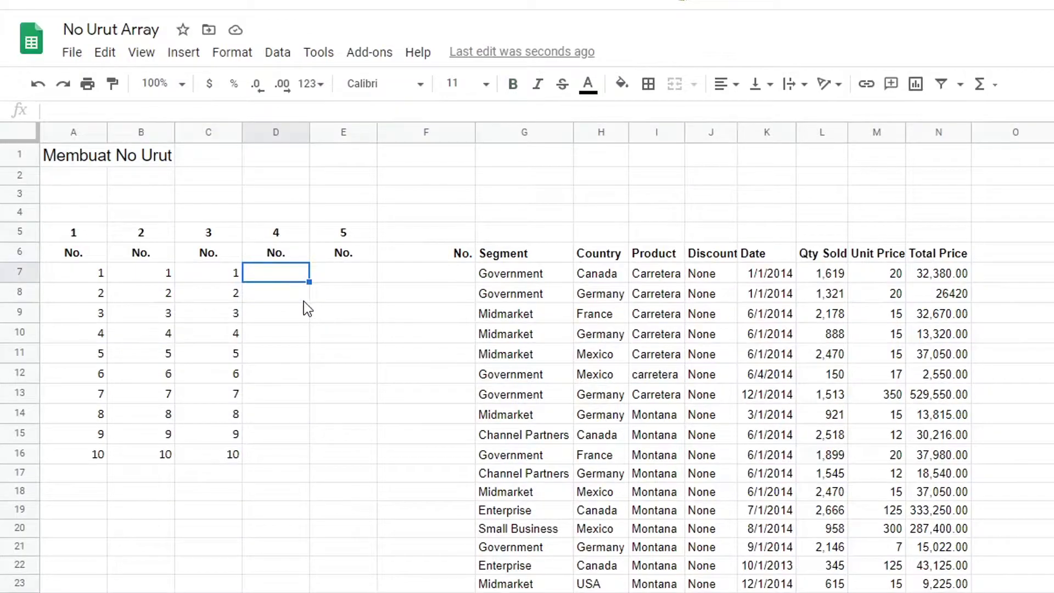
pyautogui.click(343, 283)
pyautogui.click(276, 273)
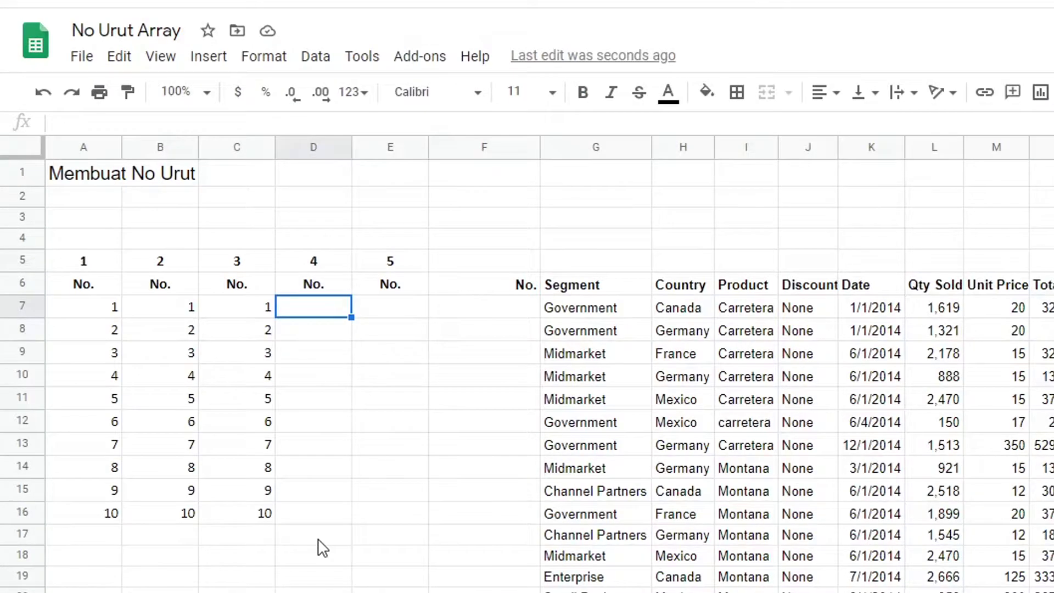
pyautogui.write('=row')
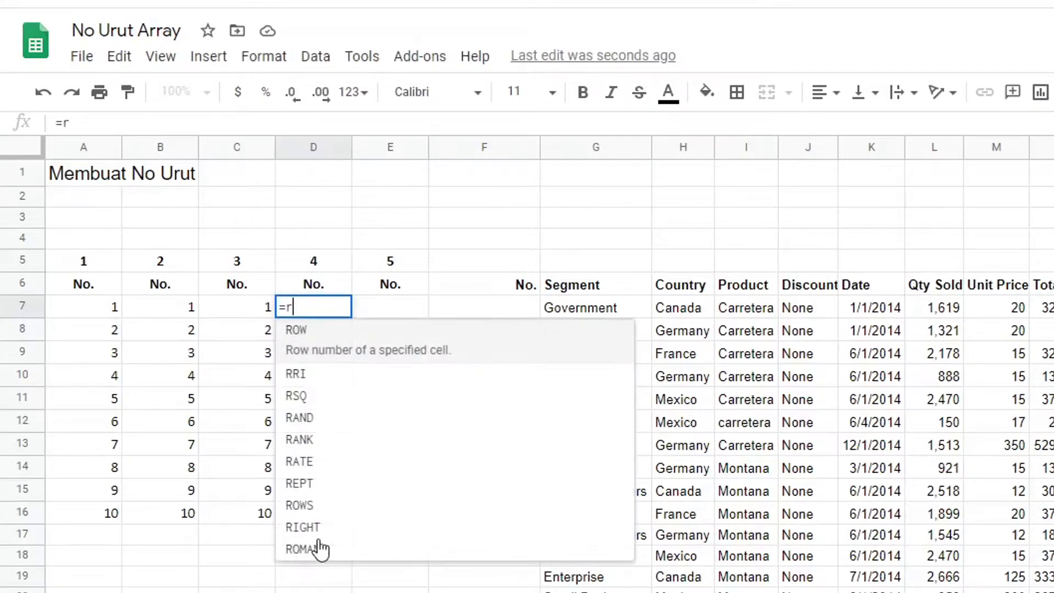
pyautogui.write('()')
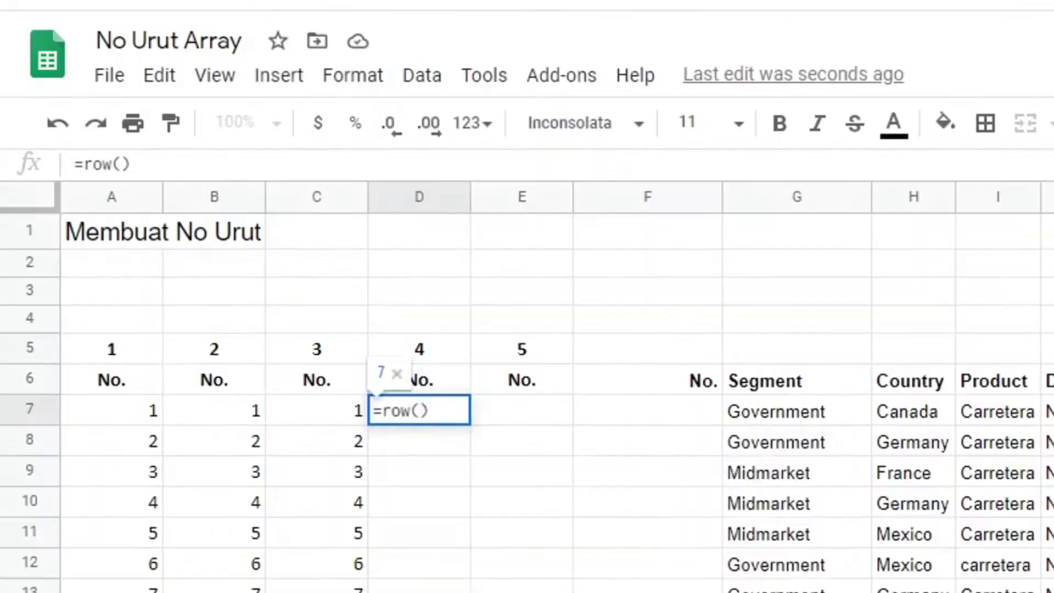
pyautogui.press('Return')
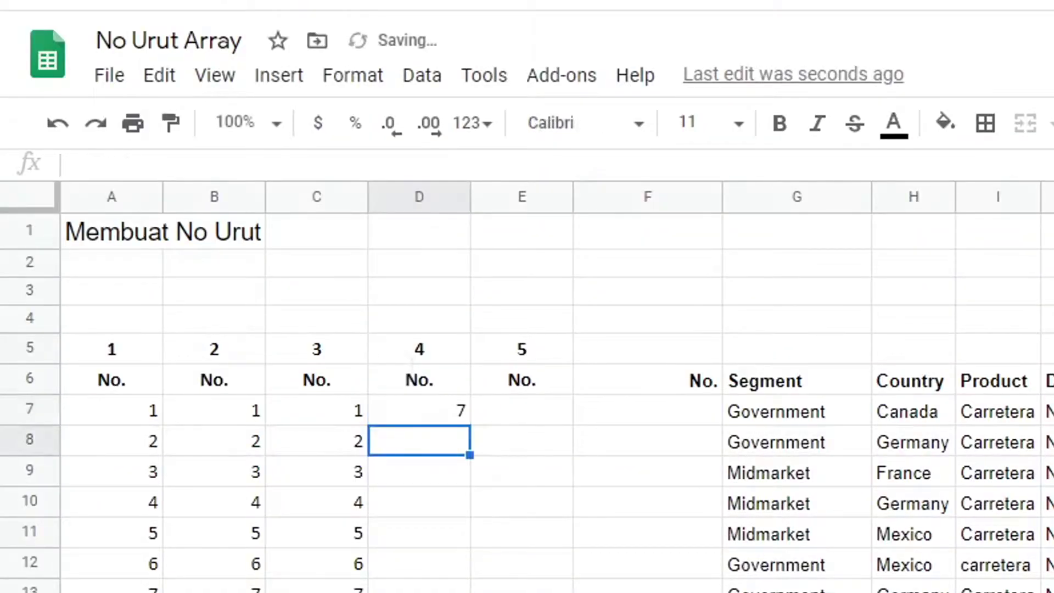
# Change the formula in D7 to =row()-6 so the numbering starts from 1
pyautogui.click(427, 413)
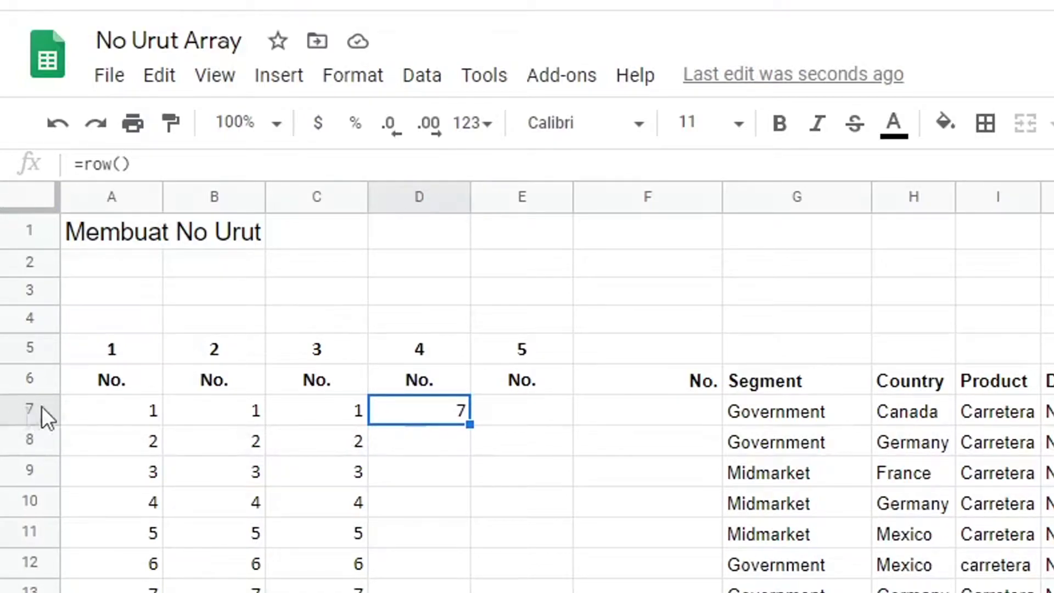
pyautogui.click(419, 232)
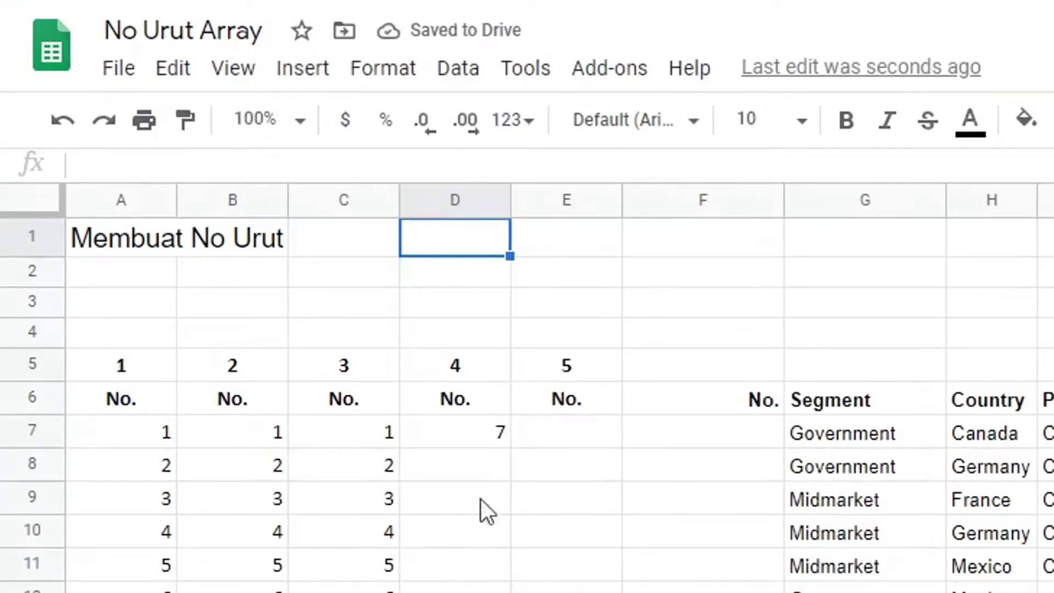
pyautogui.click(474, 429)
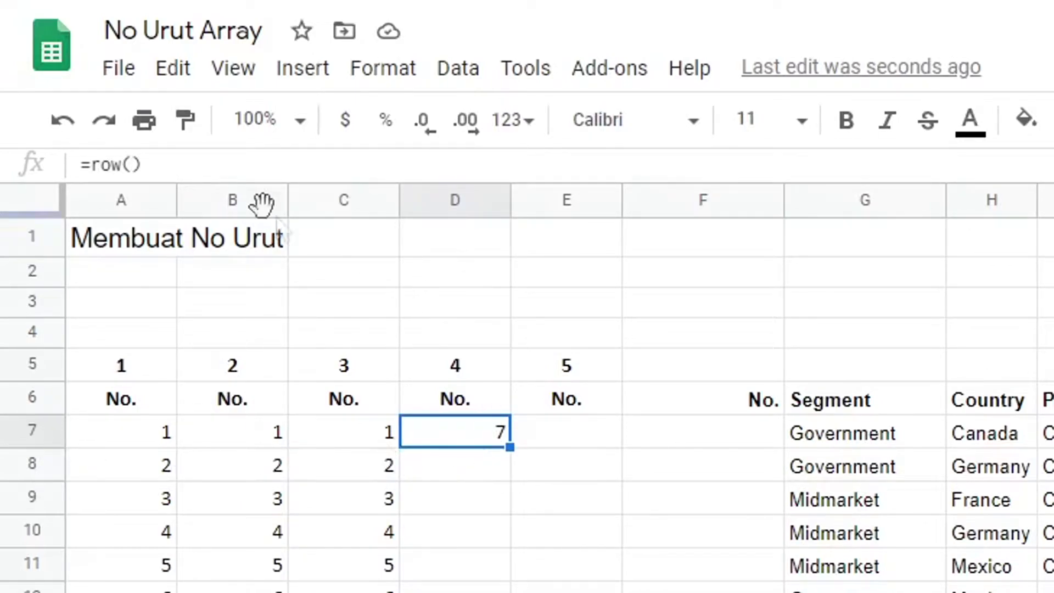
pyautogui.click(177, 164)
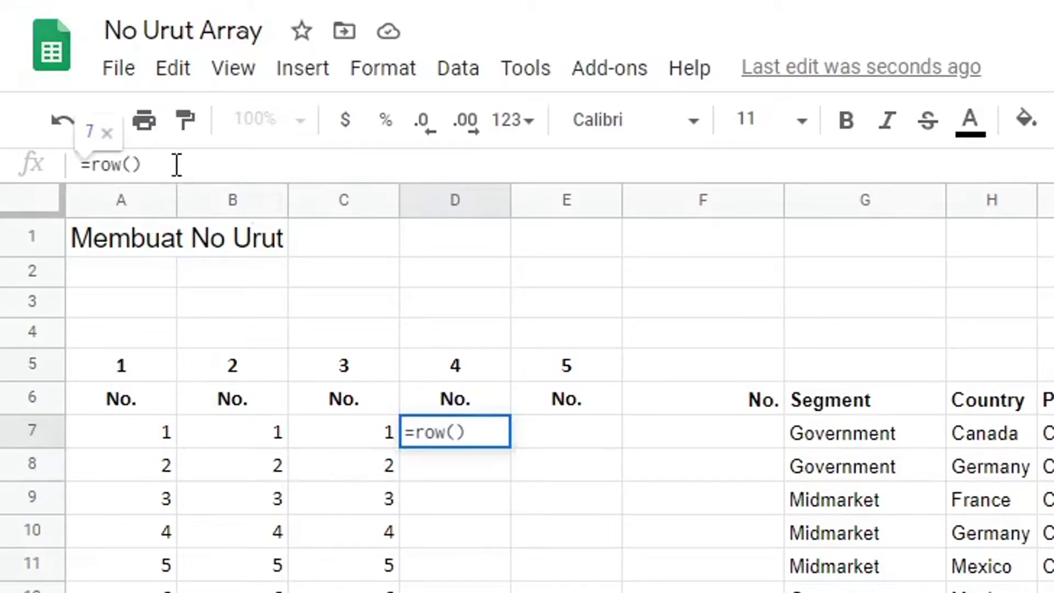
pyautogui.write('-')
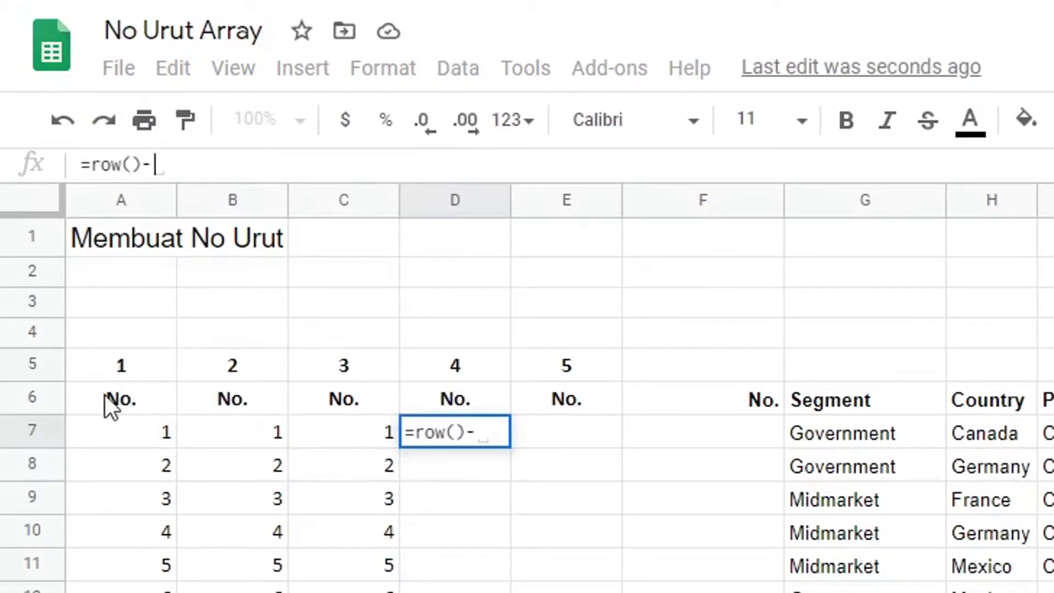
pyautogui.write('6')
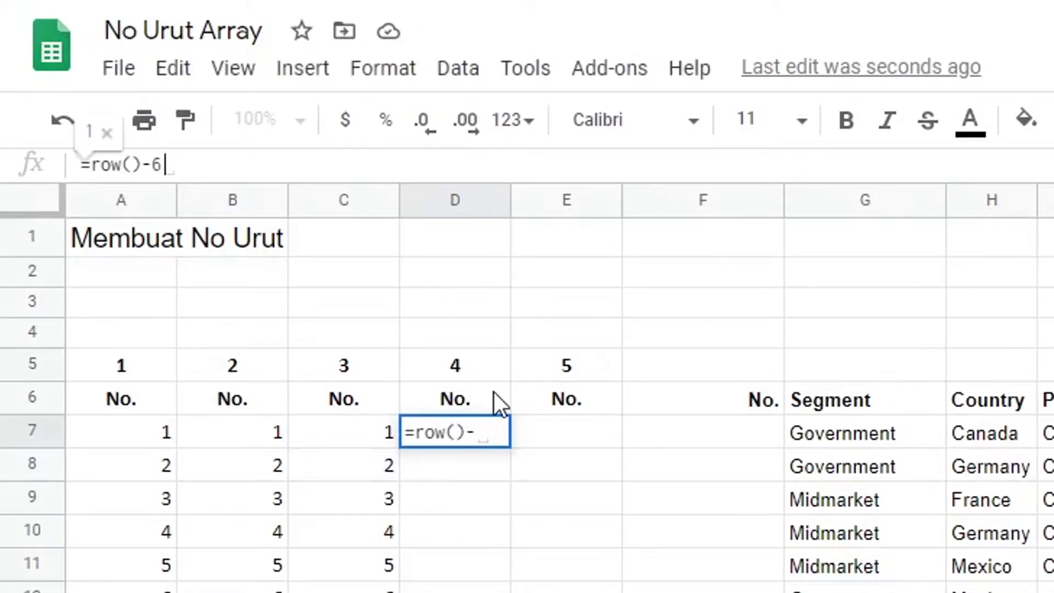
pyautogui.press('Return')
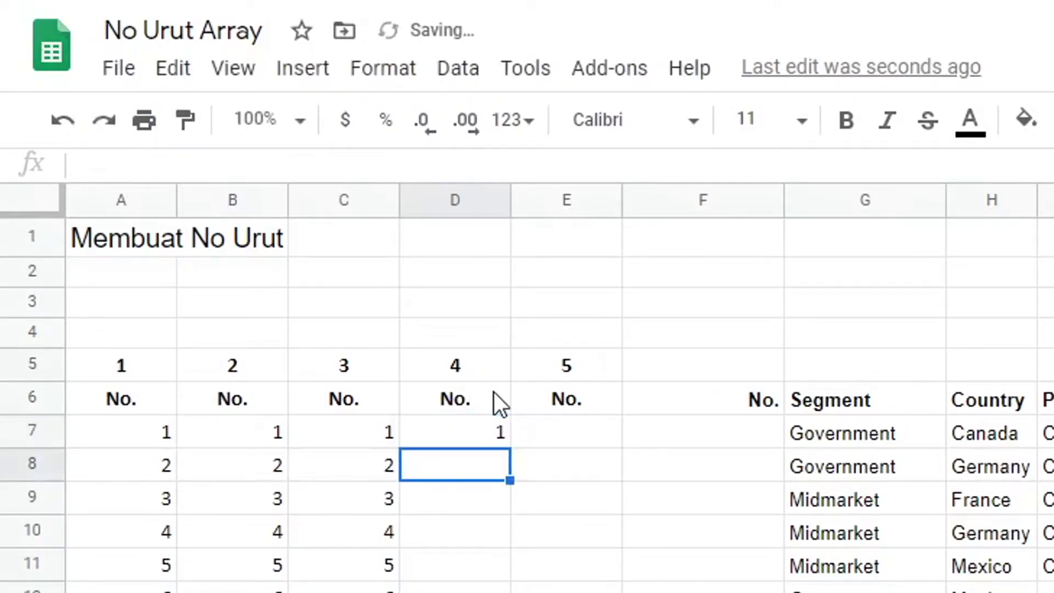
# Fill the D7 formula down column D, and undo the fill
pyautogui.click(491, 433)
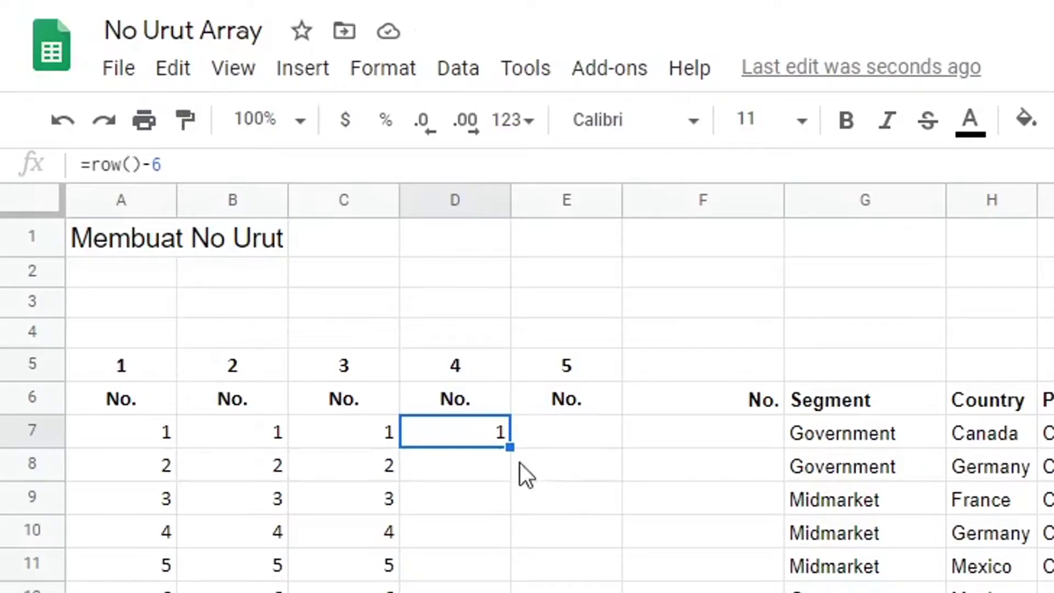
pyautogui.moveTo(511, 449); pyautogui.dragTo(510, 588)
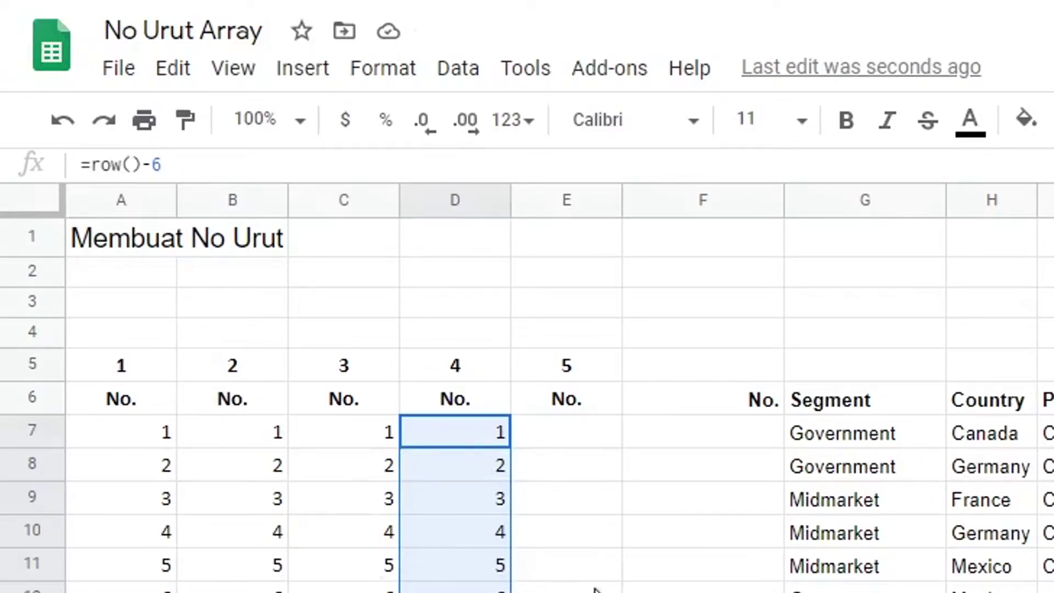
pyautogui.hotkey('ctrl', 'z')
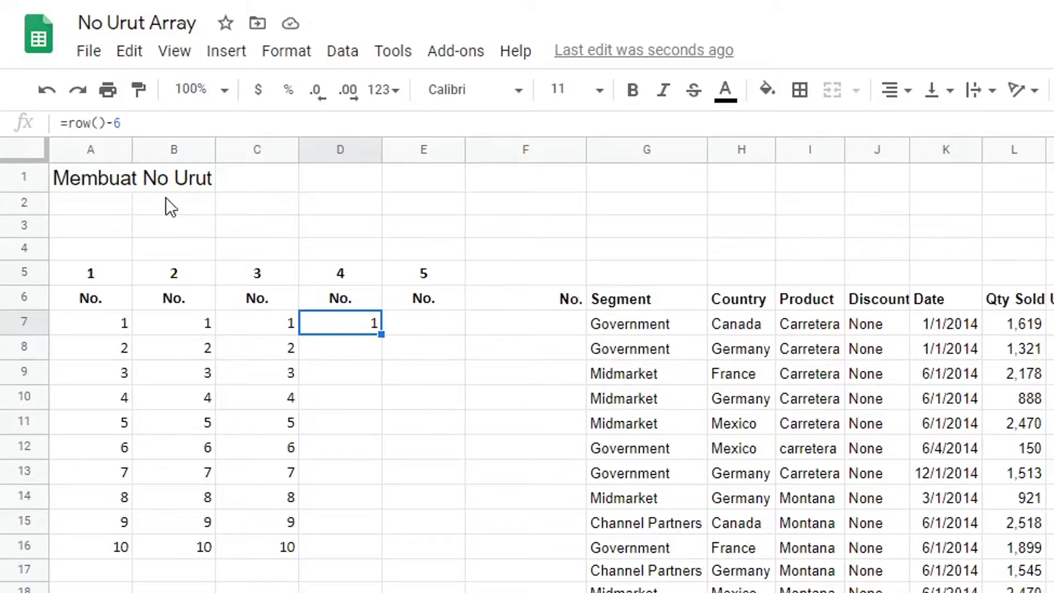
# Add the range D7:D16 as the ROW argument in D7, making the formula =row(D7:D16)-6
pyautogui.click(97, 122)
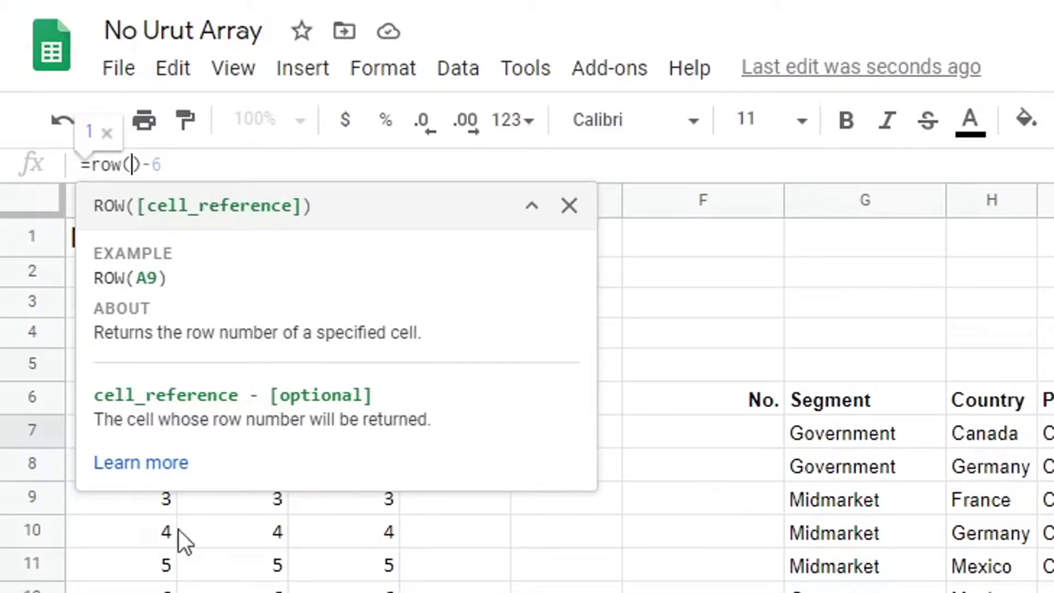
pyautogui.click(578, 211)
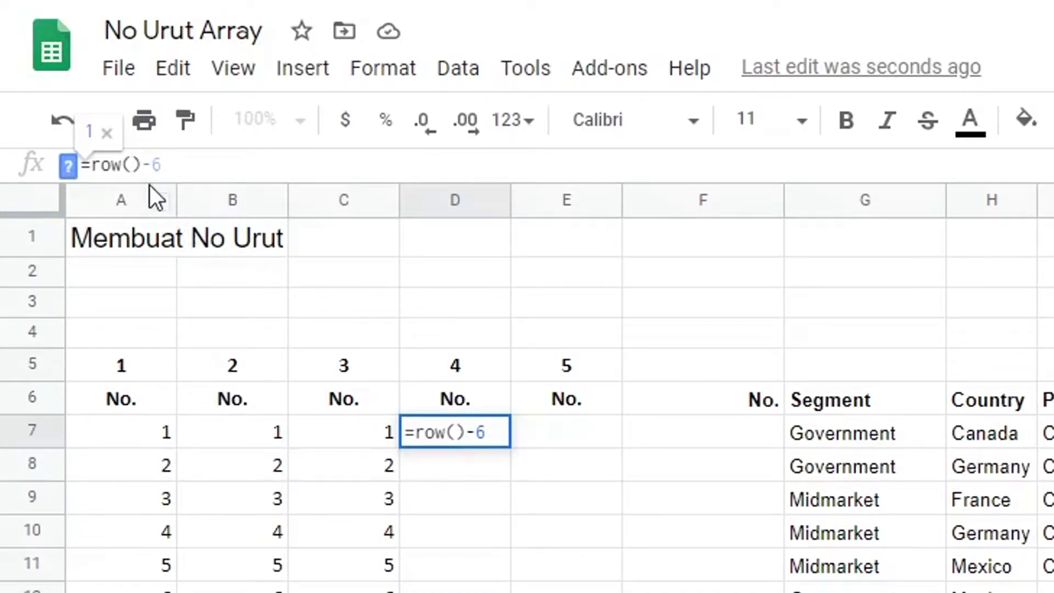
pyautogui.write('D7:')
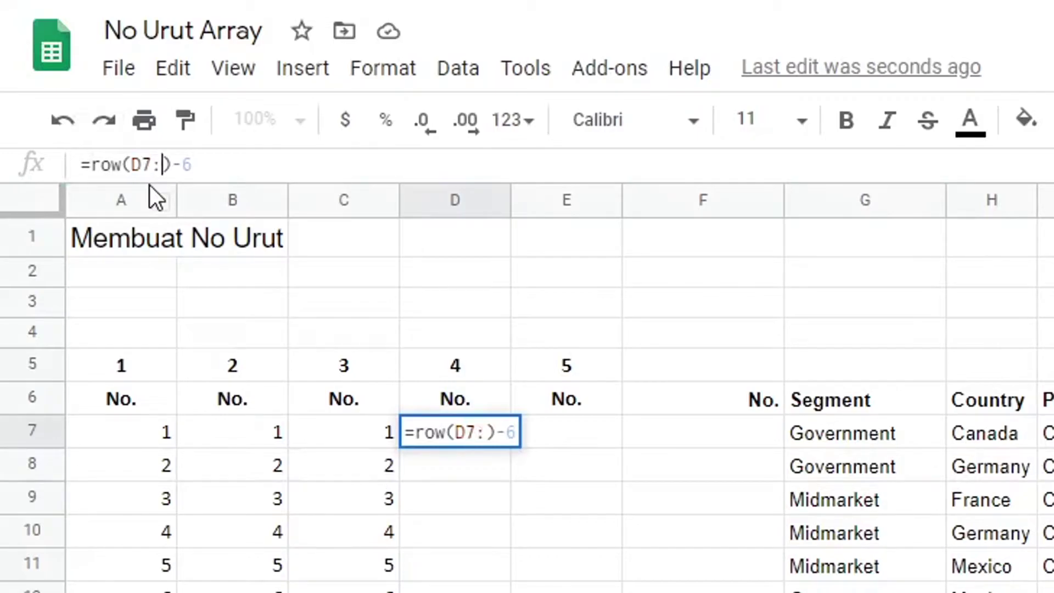
pyautogui.write('d')
pyautogui.write('16')
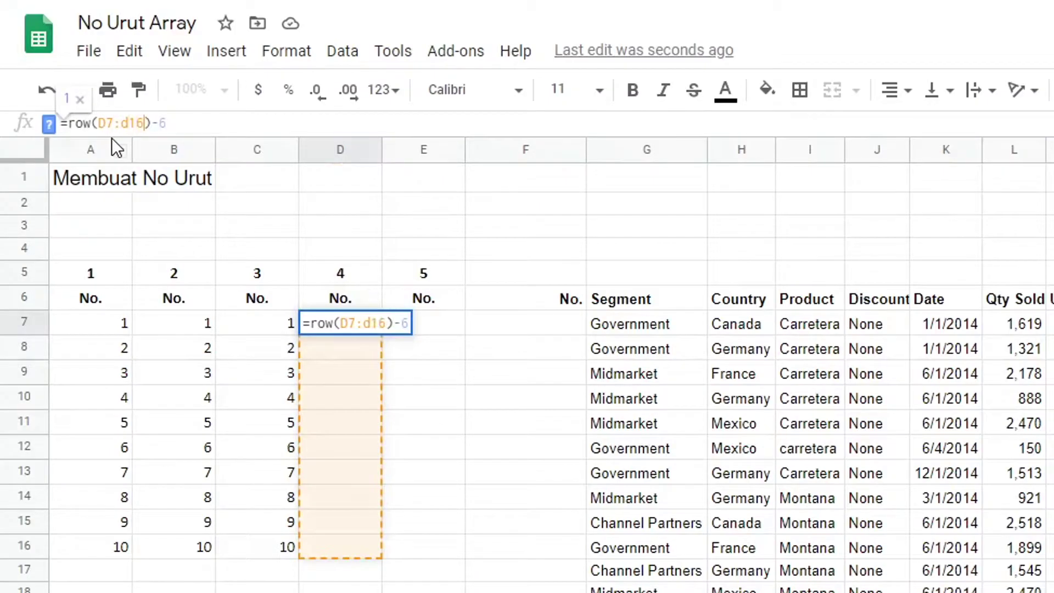
pyautogui.press('Return')
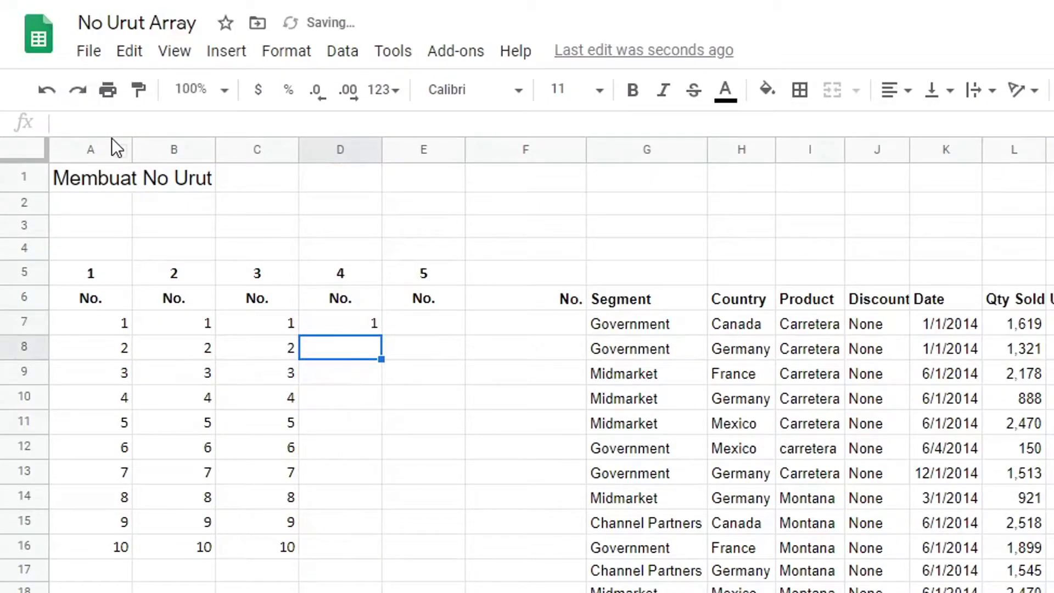
# Wrap the D7 formula as an array formula: =ArrayFormula(row(D7:D16)-6)
pyautogui.click(358, 325)
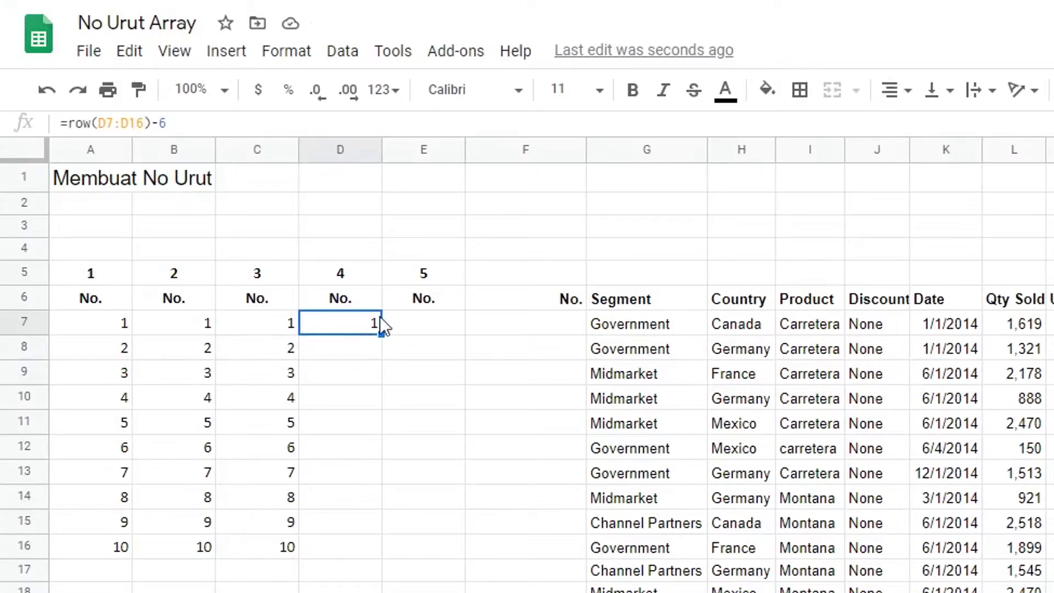
pyautogui.click(205, 122)
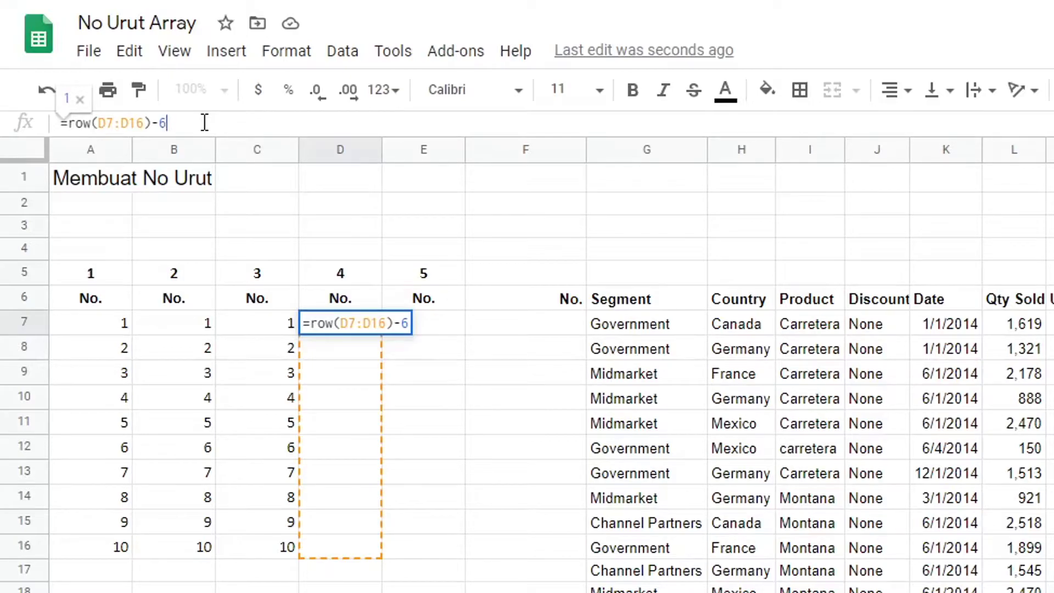
pyautogui.hotkey('ctrl', 'shift', 'Return')
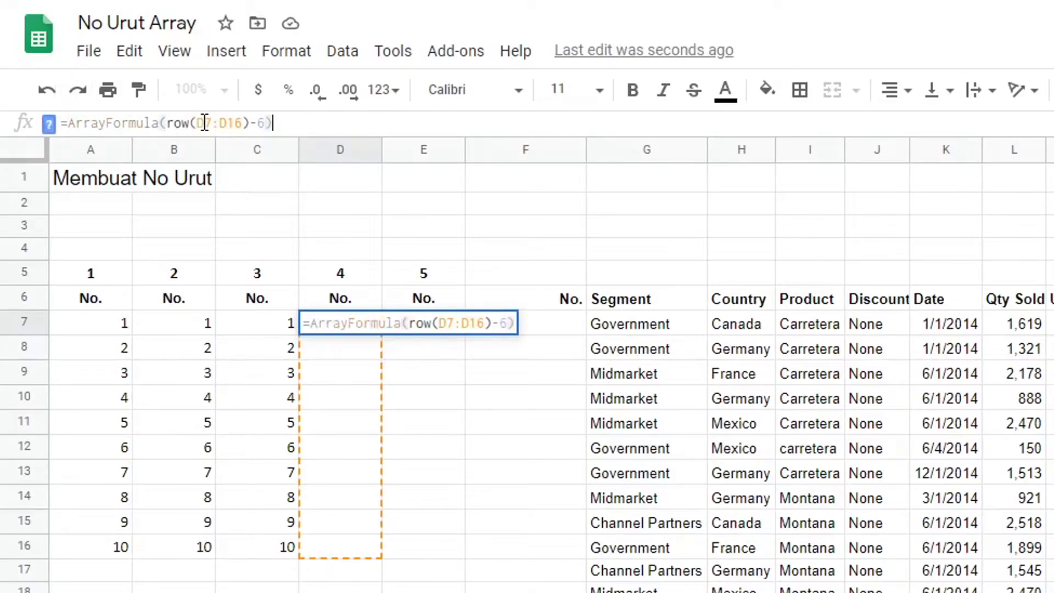
pyautogui.press('Return')
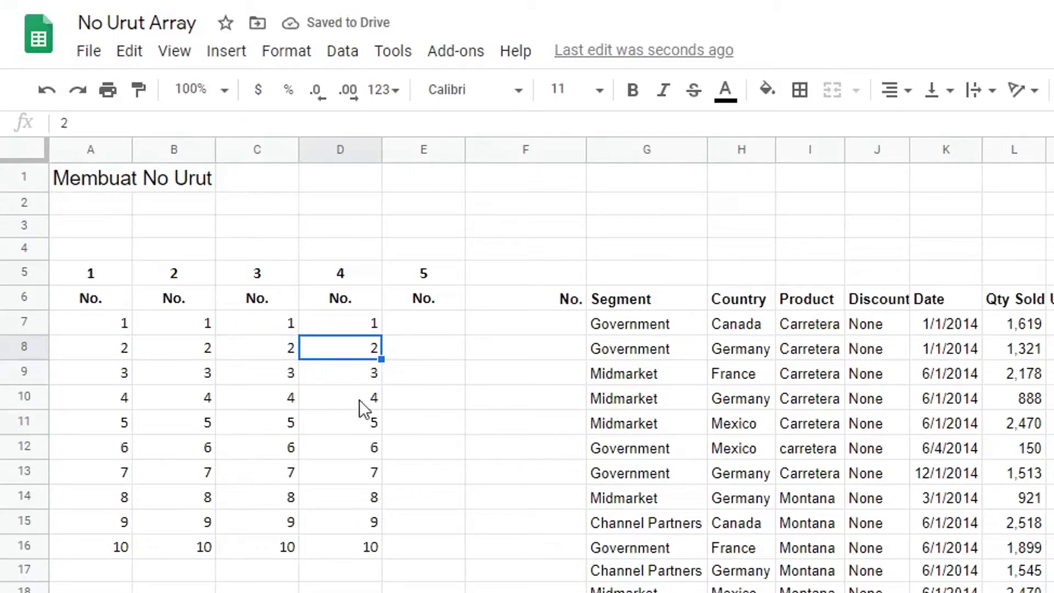
# Inspect the contents of the array formula's output cells in column D, from D7 down to D16
pyautogui.click(345, 323)
pyautogui.click(343, 376)
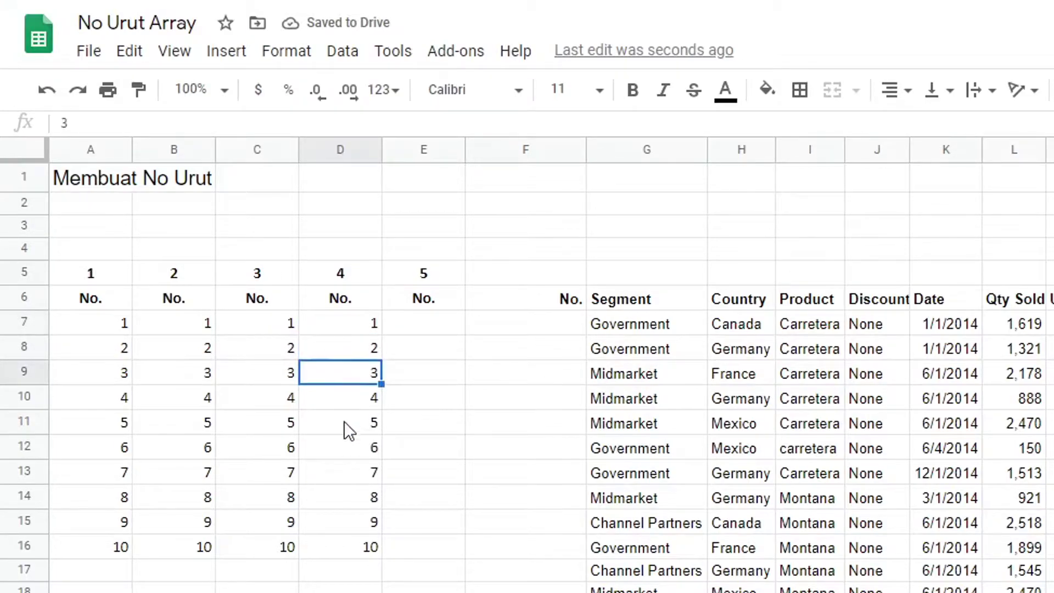
pyautogui.click(344, 423)
pyautogui.click(343, 472)
pyautogui.click(344, 521)
pyautogui.click(347, 549)
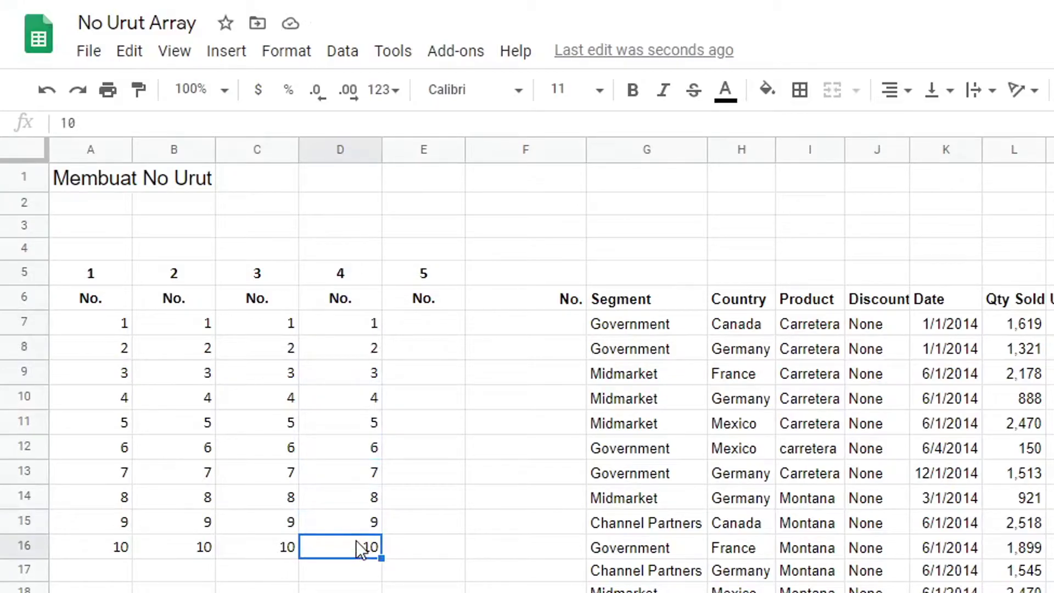
# Try to clear the array results in D11:D16, and undo the attempt
pyautogui.moveTo(357, 426); pyautogui.dragTo(364, 552)
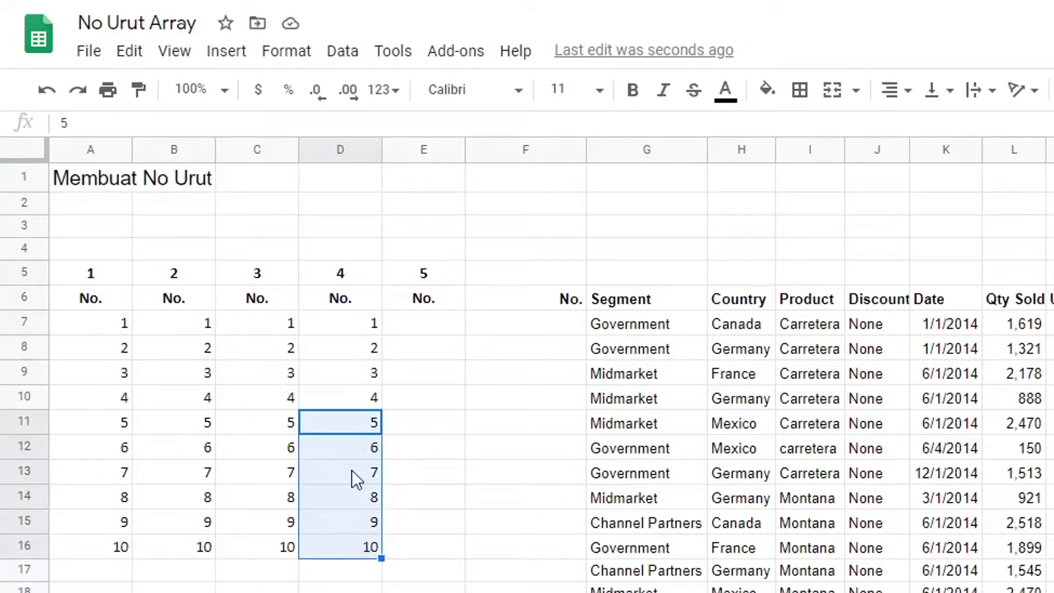
pyautogui.press('Delete')
pyautogui.hotkey('ctrl', 'z')
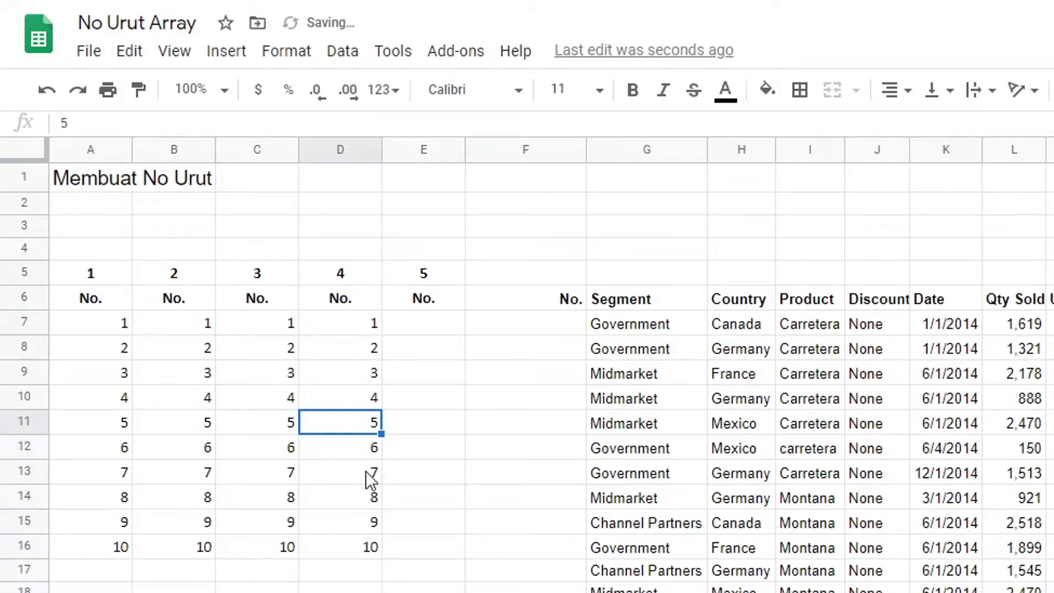
# Check the array formula in D7 and insert one blank row below row 11 to test the numbering
pyautogui.click(366, 326)
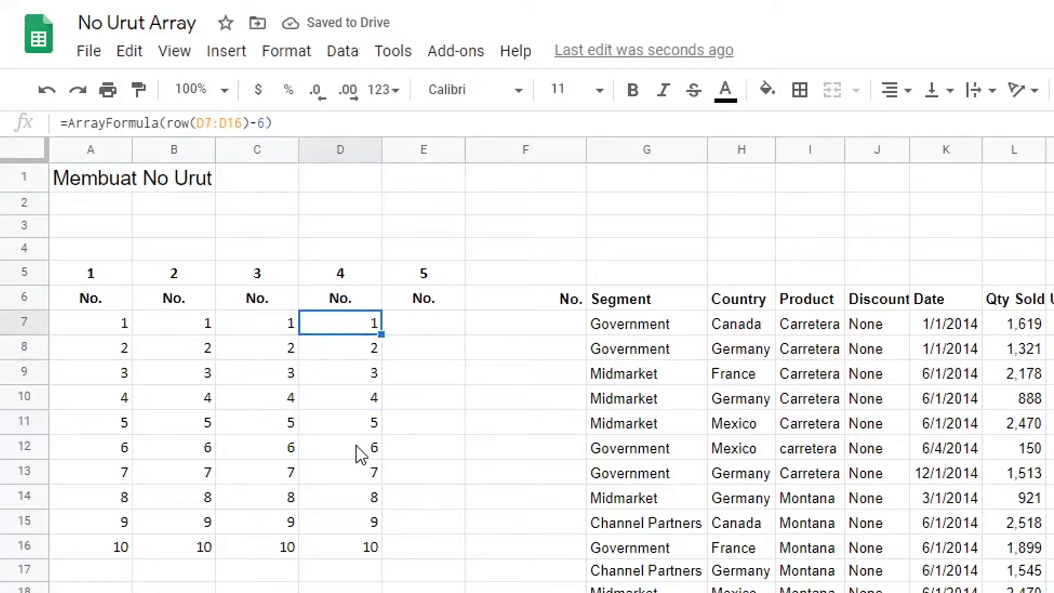
pyautogui.click(340, 427)
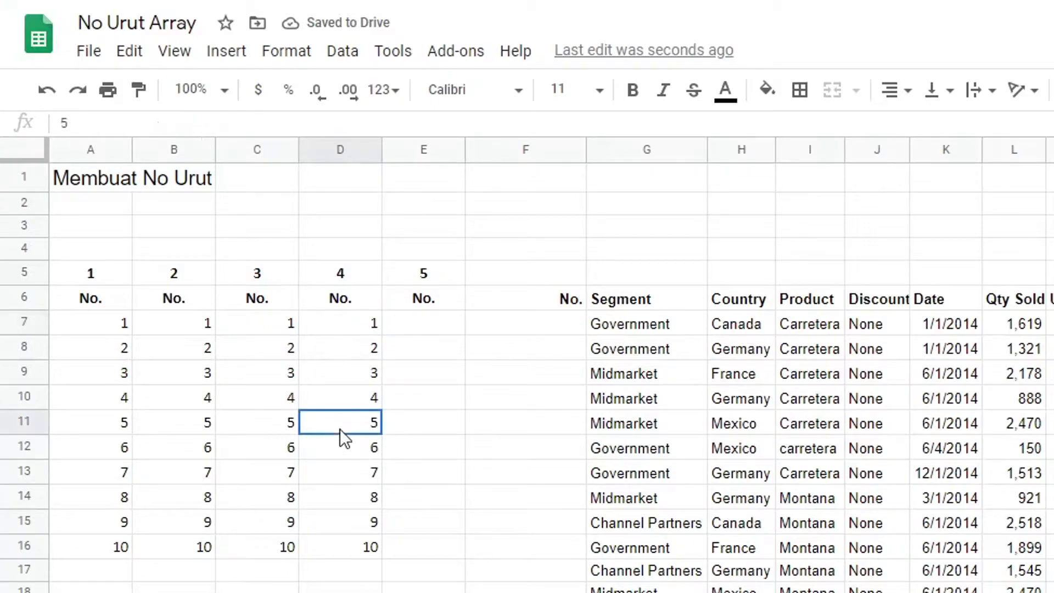
pyautogui.click(24, 424)
pyautogui.rightClick(26, 425)
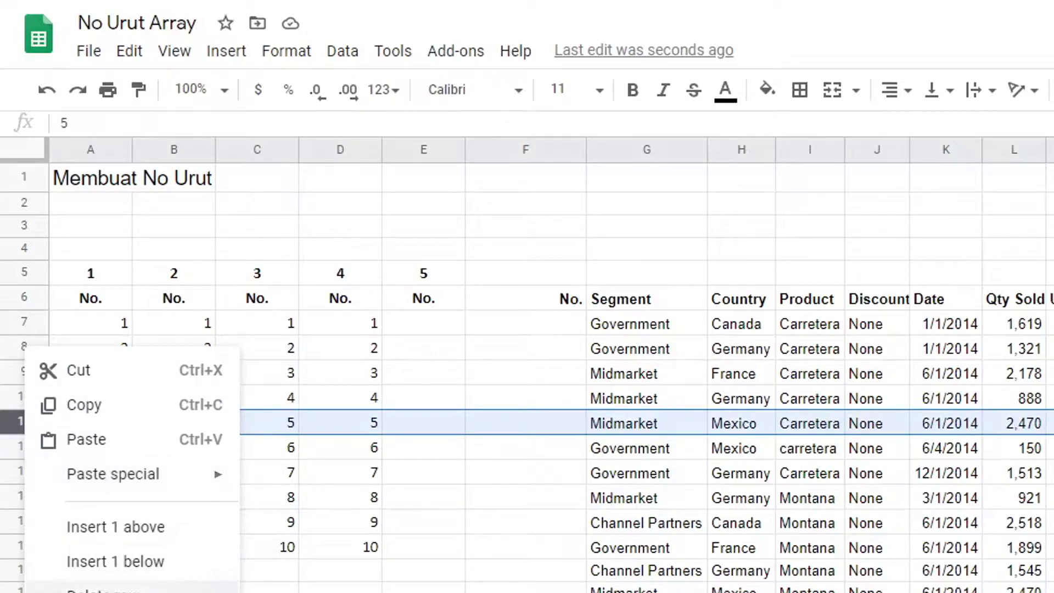
pyautogui.click(126, 562)
pyautogui.click(487, 472)
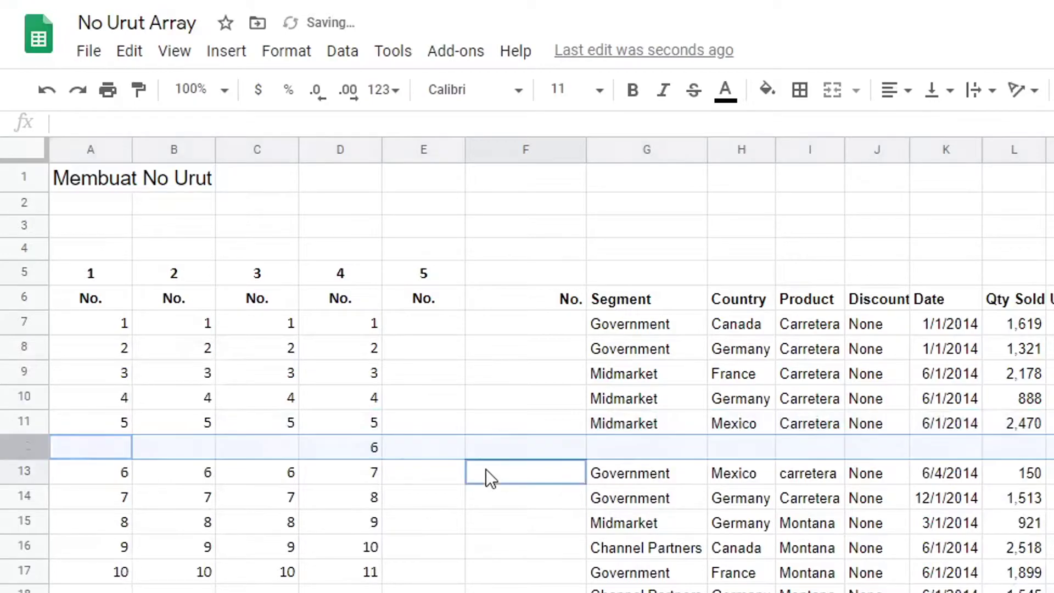
# Check the numbers in D12:D17, and insert four more blank rows above row 12
pyautogui.click(375, 449)
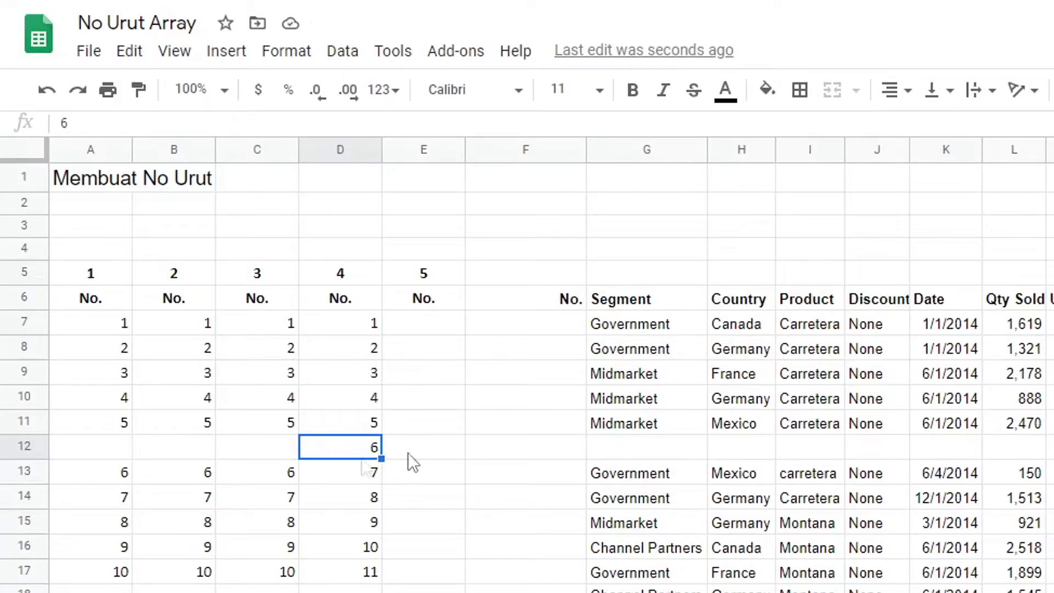
pyautogui.moveTo(354, 451); pyautogui.dragTo(365, 577)
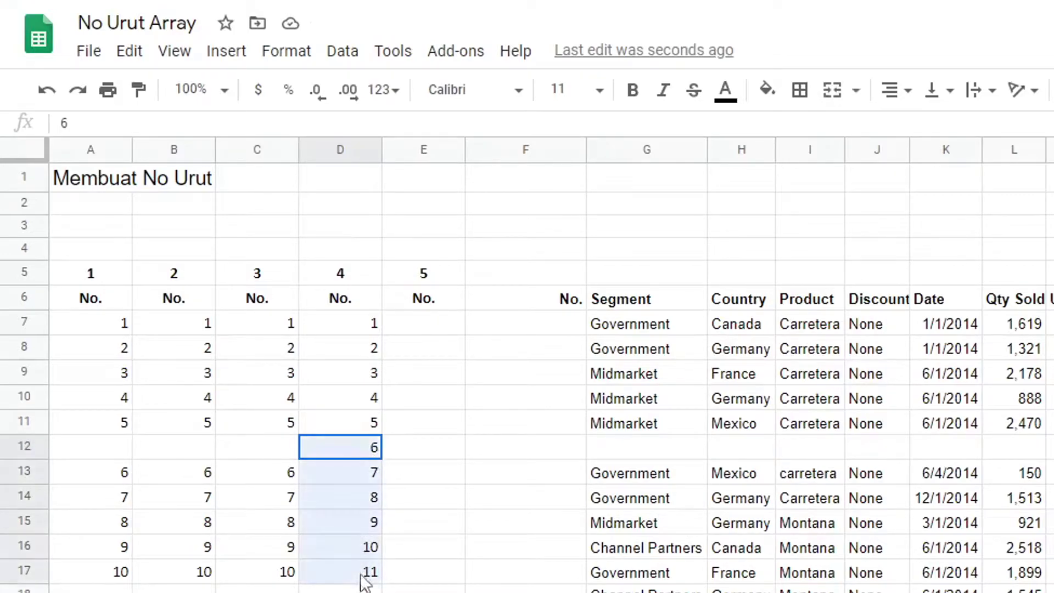
pyautogui.moveTo(24, 446); pyautogui.dragTo(24, 519)
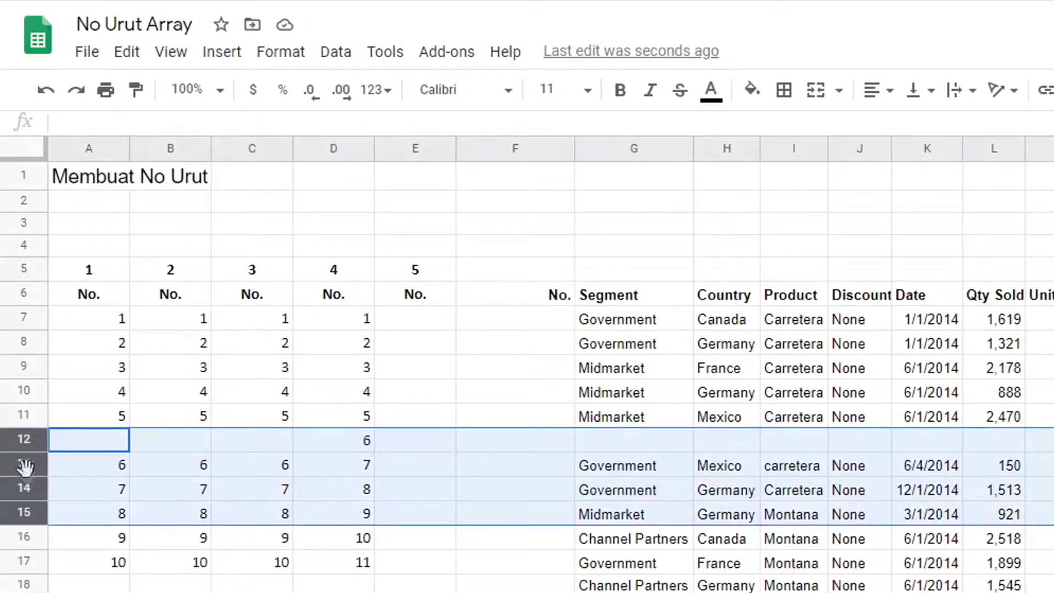
pyautogui.rightClick(25, 467)
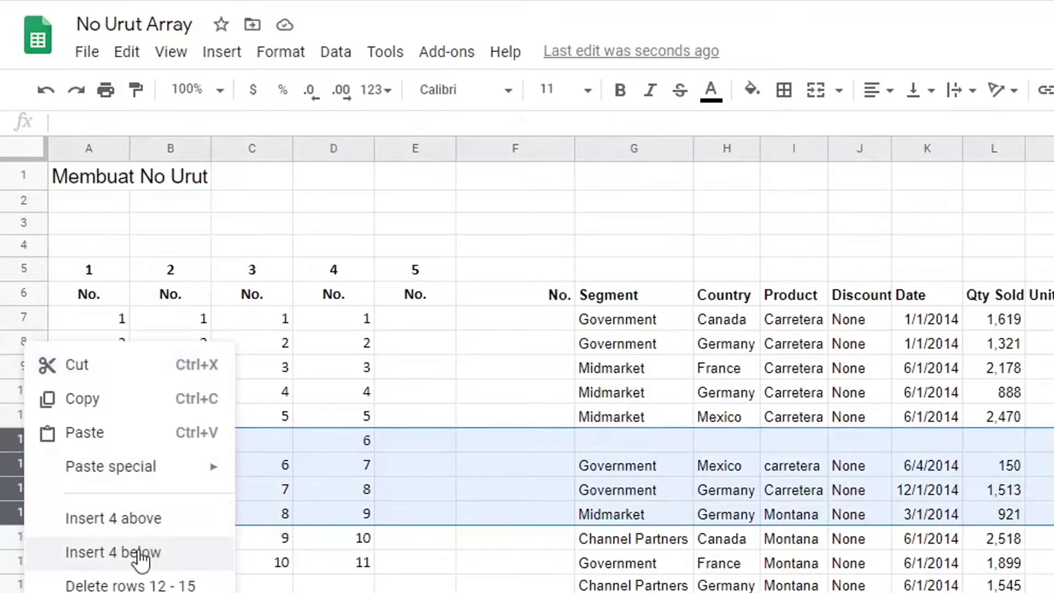
pyautogui.click(125, 519)
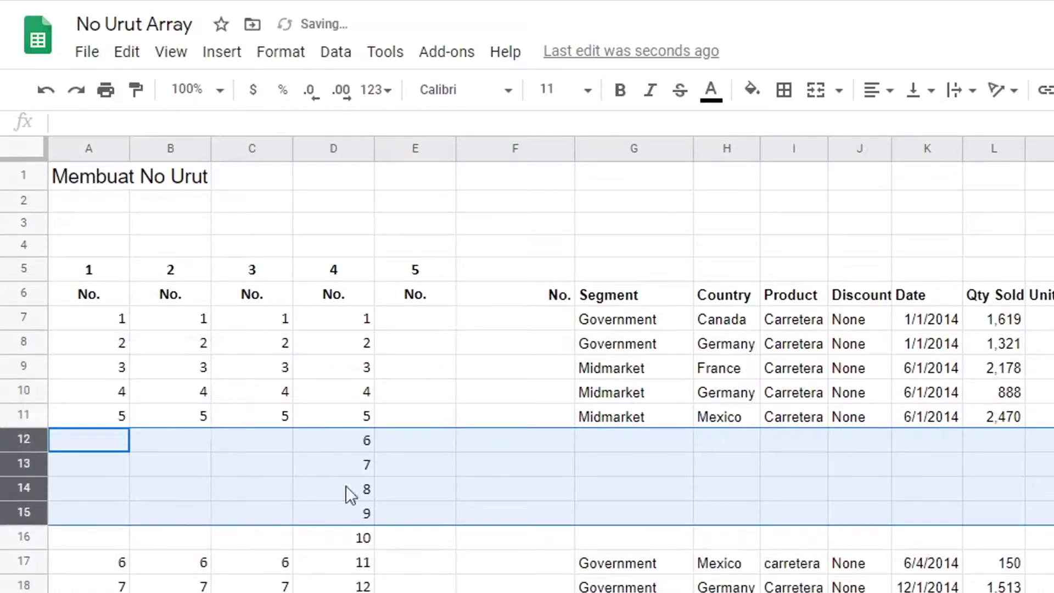
# Examine the column D numbering in D12:D17 across the newly inserted blank rows
pyautogui.click(369, 439)
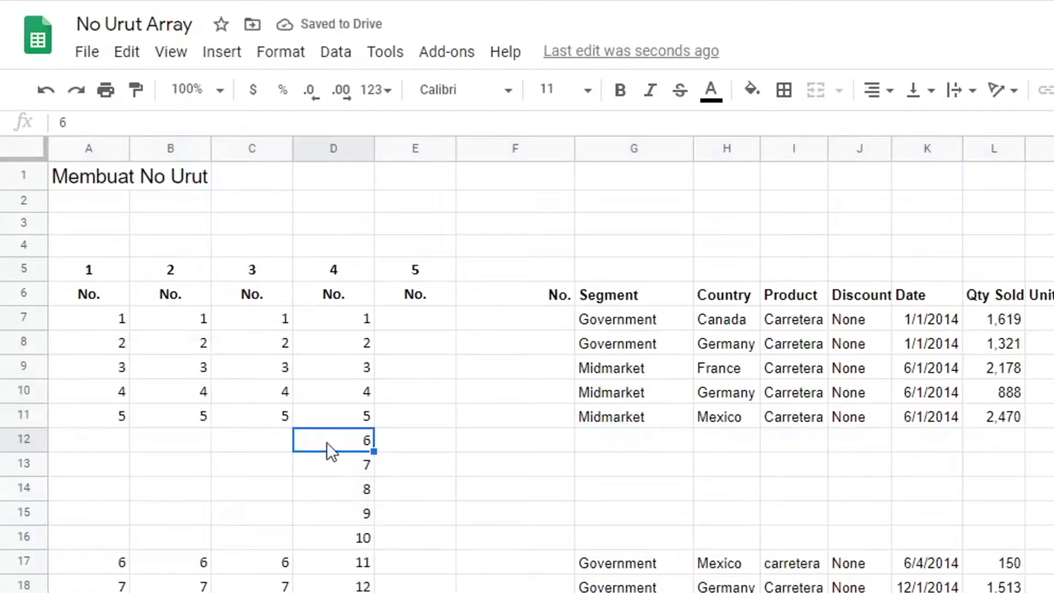
pyautogui.click(379, 470)
pyautogui.click(362, 489)
pyautogui.click(358, 519)
pyautogui.click(362, 541)
pyautogui.moveTo(357, 440); pyautogui.dragTo(363, 565)
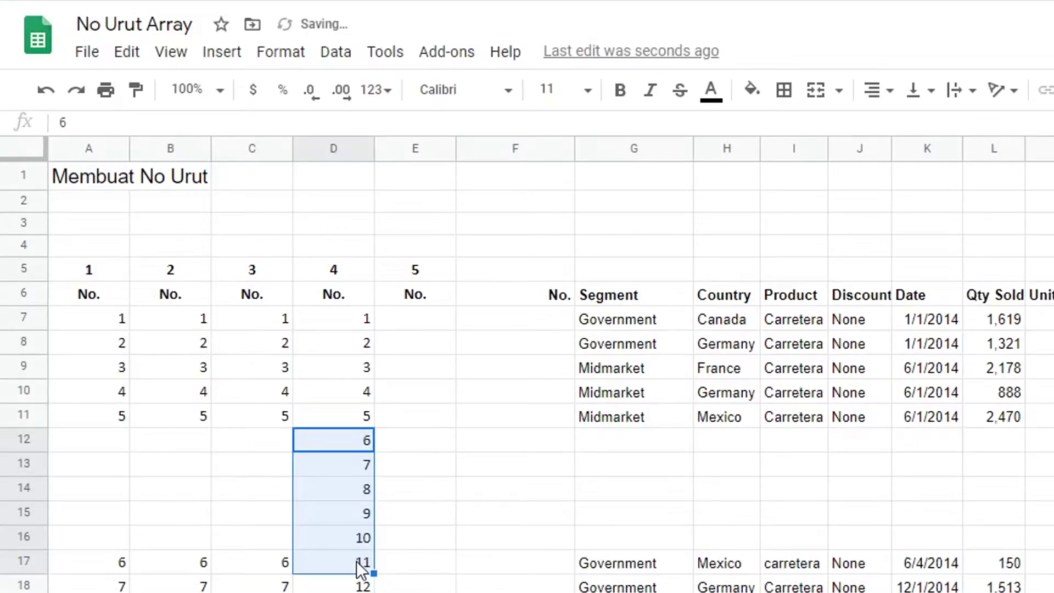
pyautogui.click(510, 512)
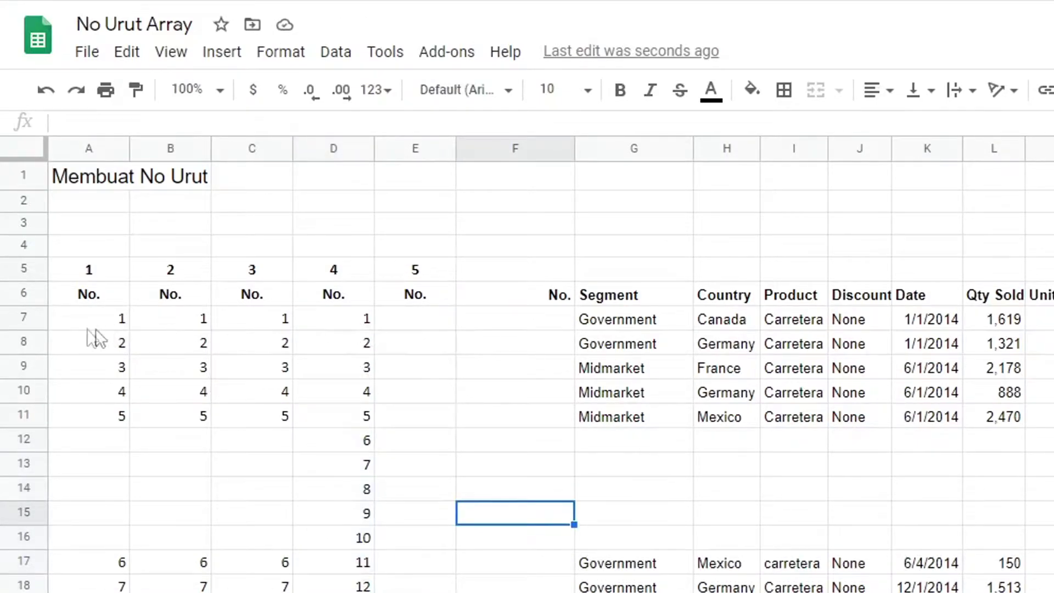
# Insert one blank row above row 7 and check column D's array formula in D7 and D8
pyautogui.click(25, 318)
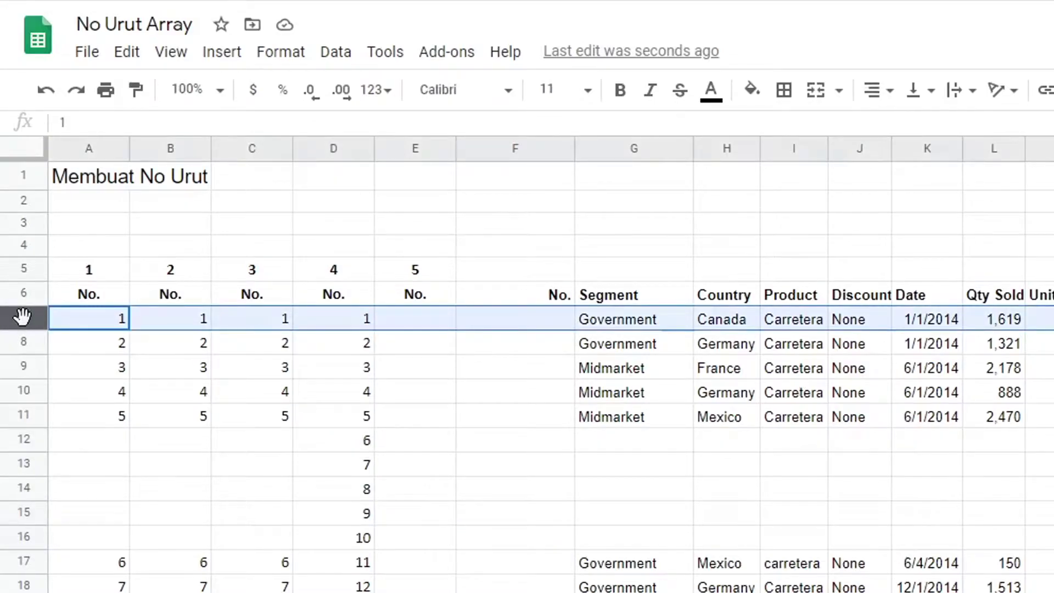
pyautogui.rightClick(23, 318)
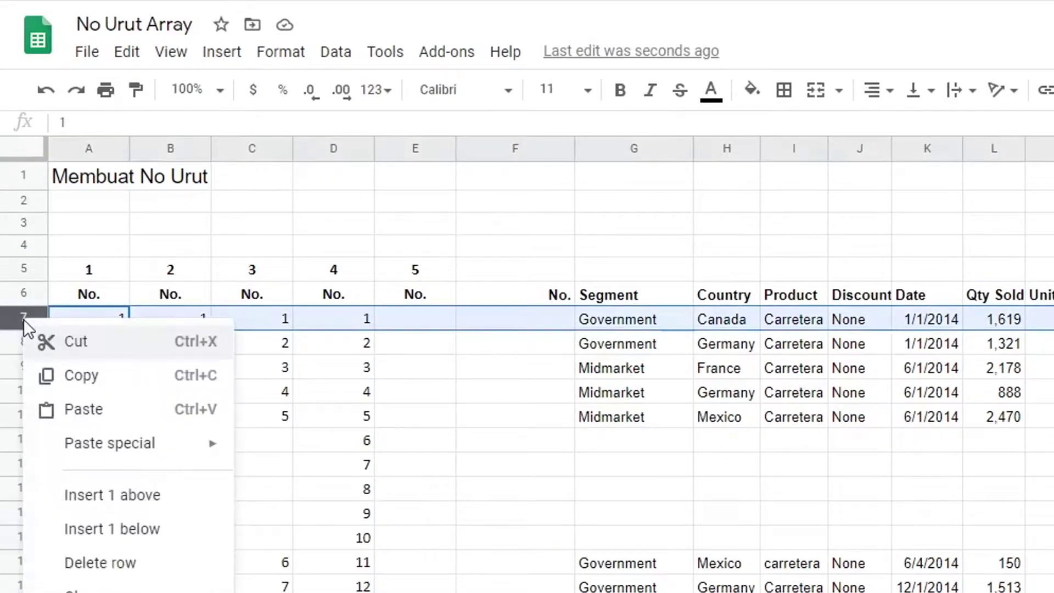
pyautogui.click(127, 496)
pyautogui.click(346, 317)
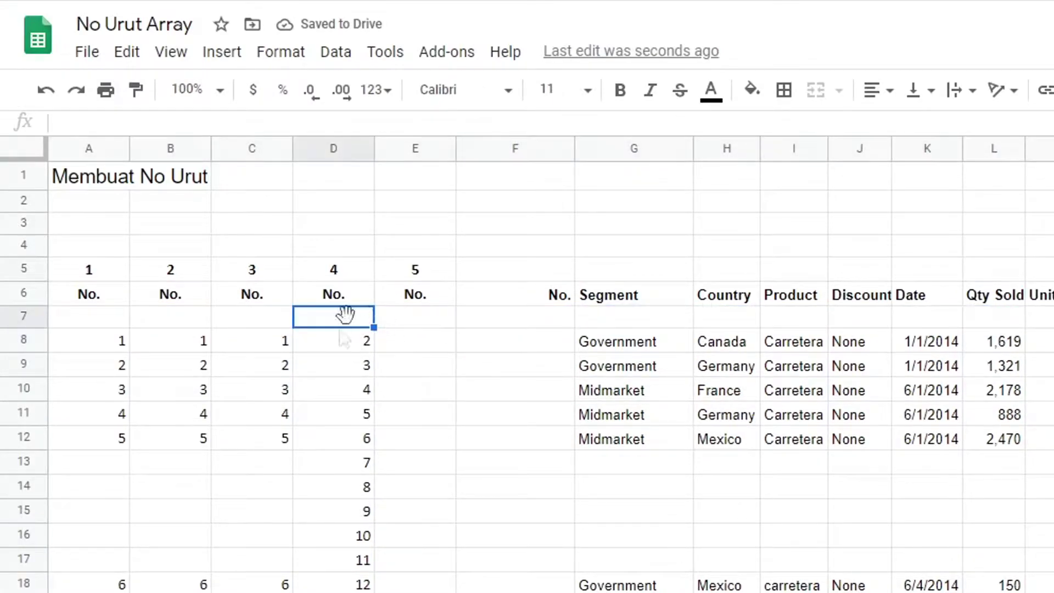
pyautogui.click(358, 348)
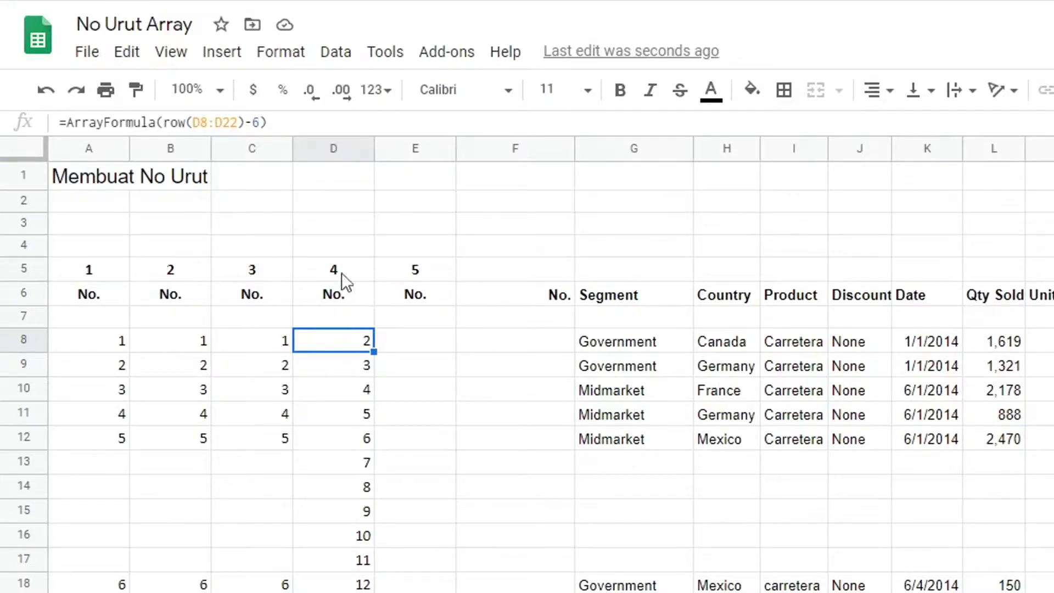
pyautogui.click(353, 315)
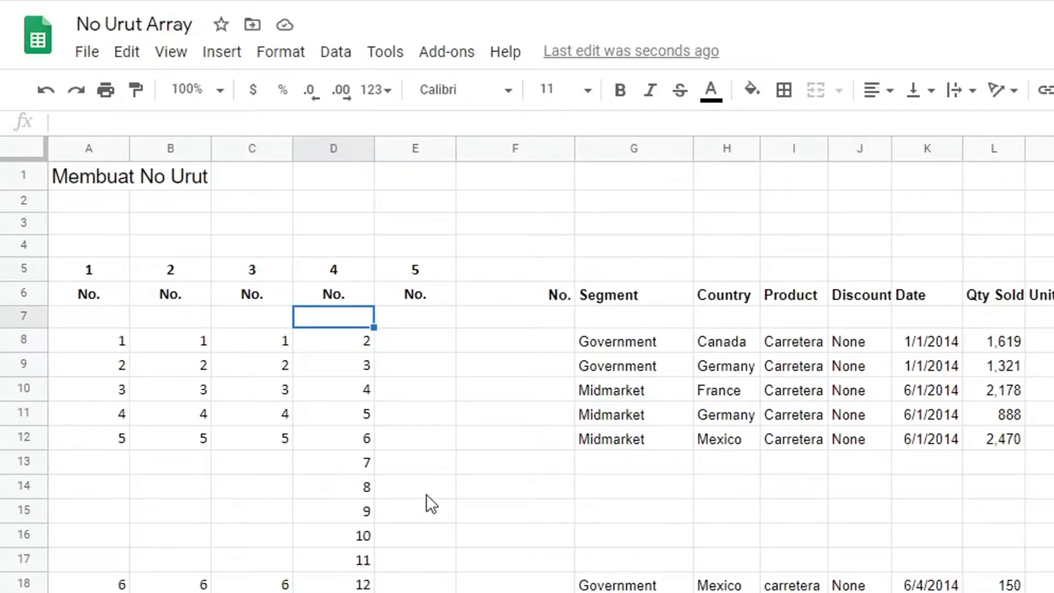
# Remove the blank rows inserted for testing and check the array formula in D7
pyautogui.hotkey('shift', 'space')
pyautogui.hotkey('ctrl', 'alt', '-')
pyautogui.click(341, 364)
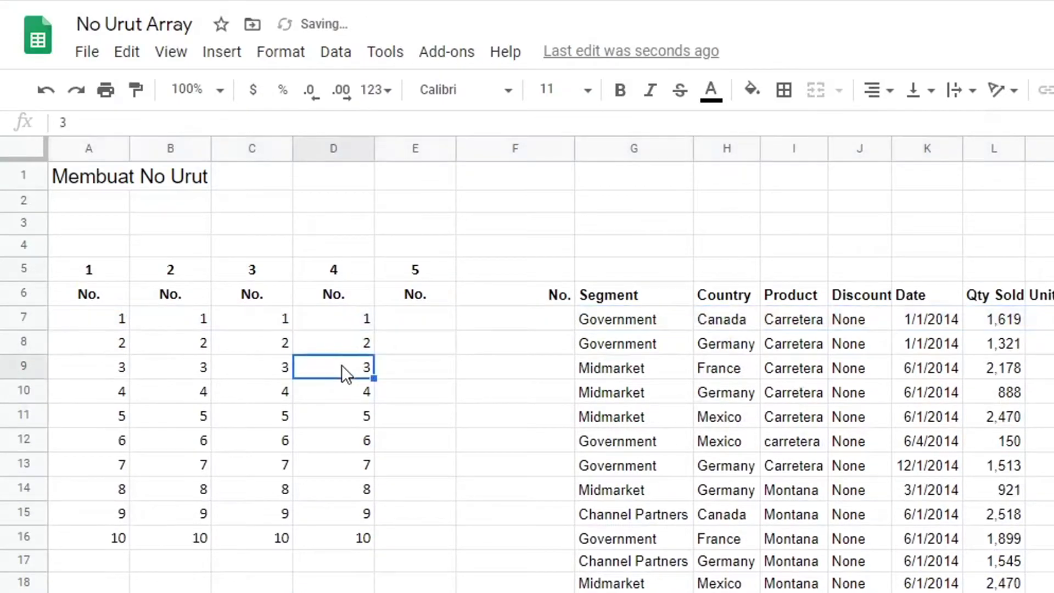
pyautogui.click(351, 320)
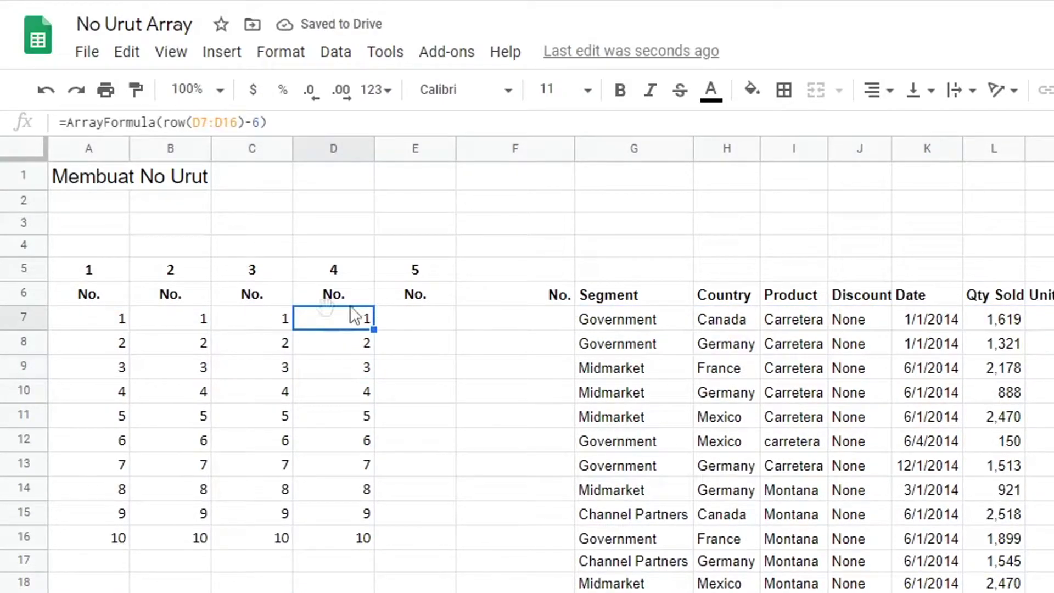
# Clear the "No." header in E6 and check the array formula in D7
pyautogui.click(430, 297)
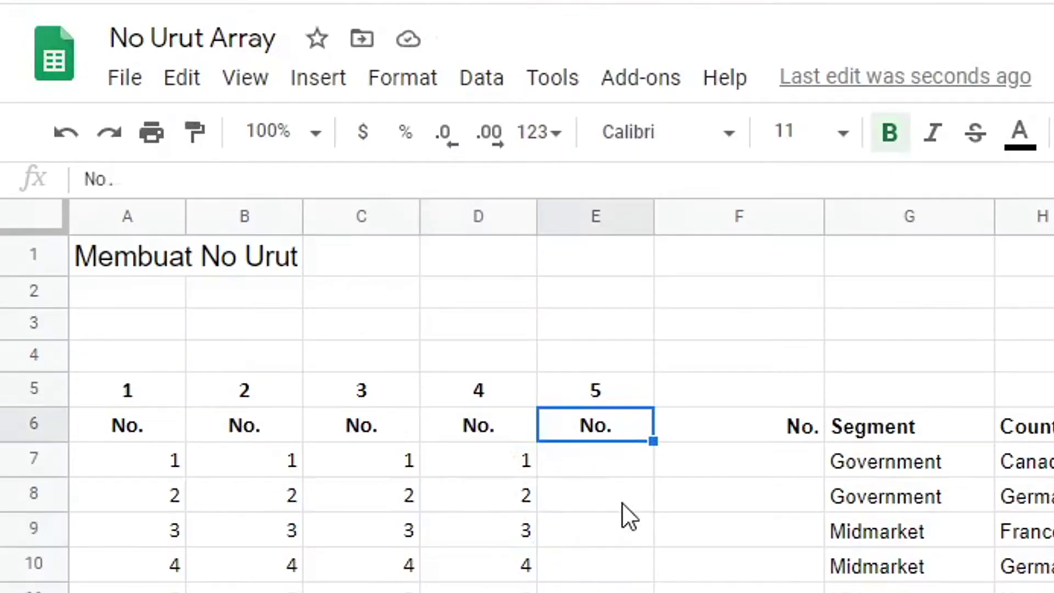
pyautogui.press('Delete')
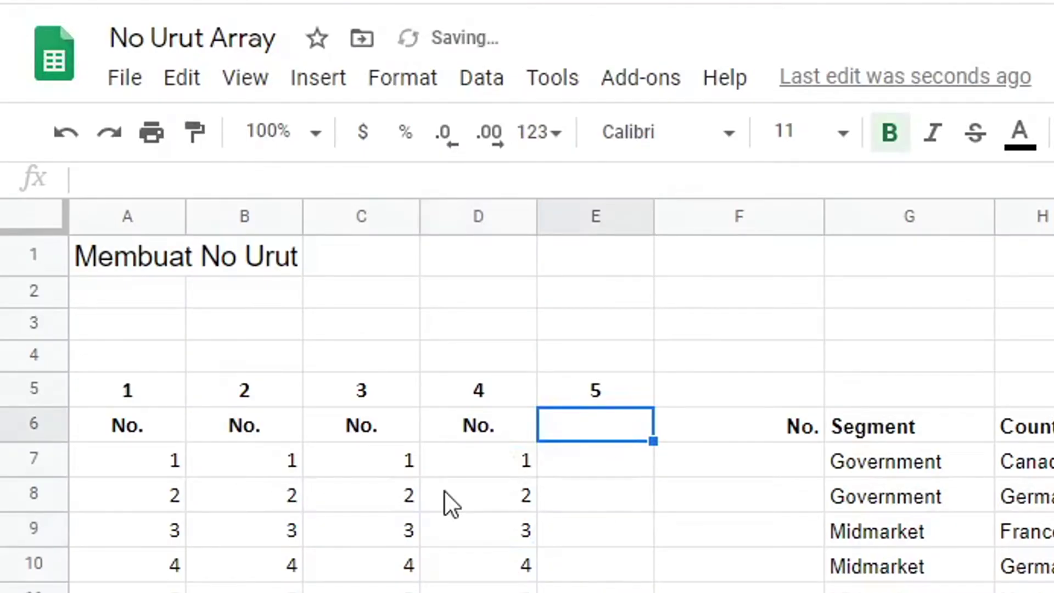
pyautogui.click(472, 465)
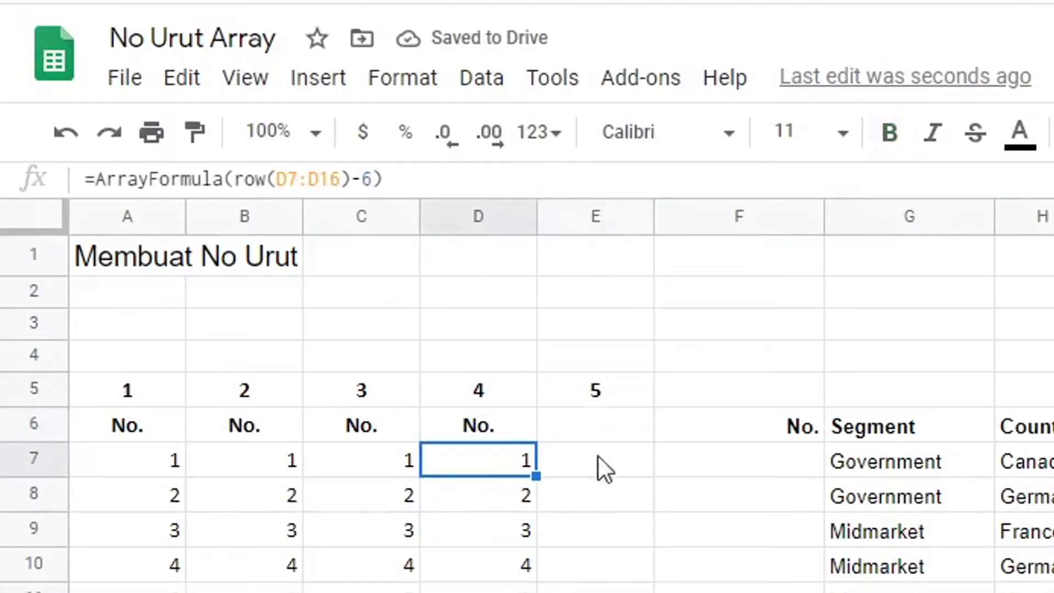
pyautogui.click(610, 433)
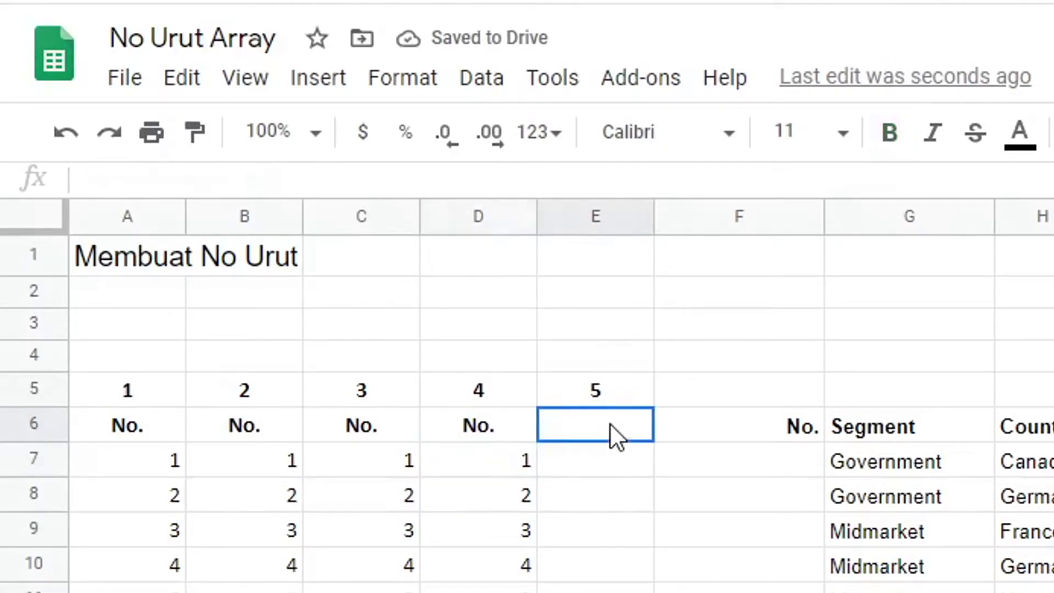
# Copy the formula text =ArrayFormula(row(D7:D16)-6) from D7 into E6 and compare the result with the D6 header
pyautogui.click(469, 471)
pyautogui.moveTo(397, 179); pyautogui.dragTo(2, 189)
pyautogui.hotkey('ctrl', 'c')
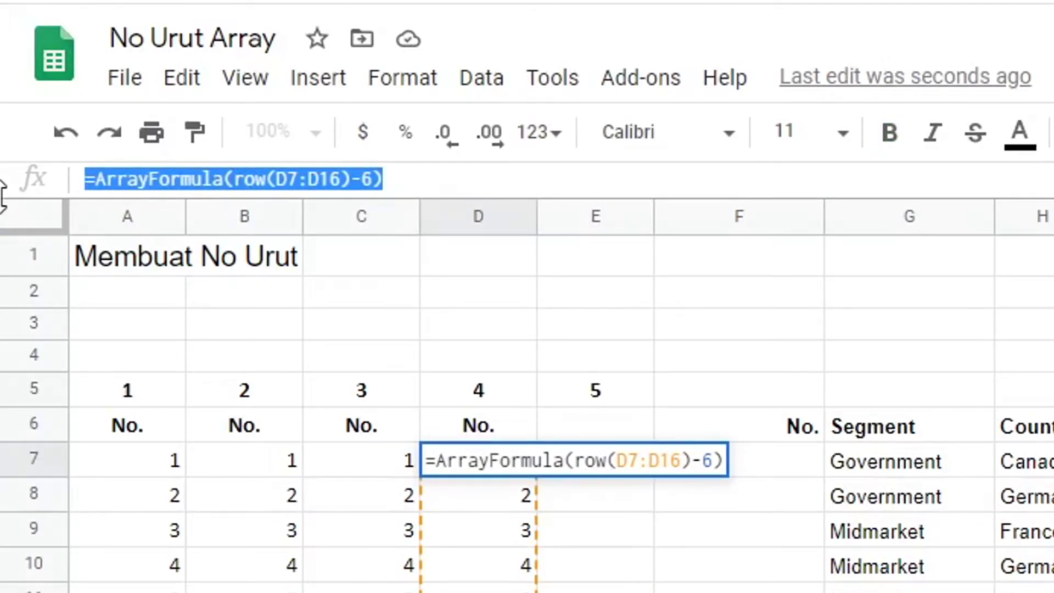
pyautogui.click(617, 536)
pyautogui.click(599, 427)
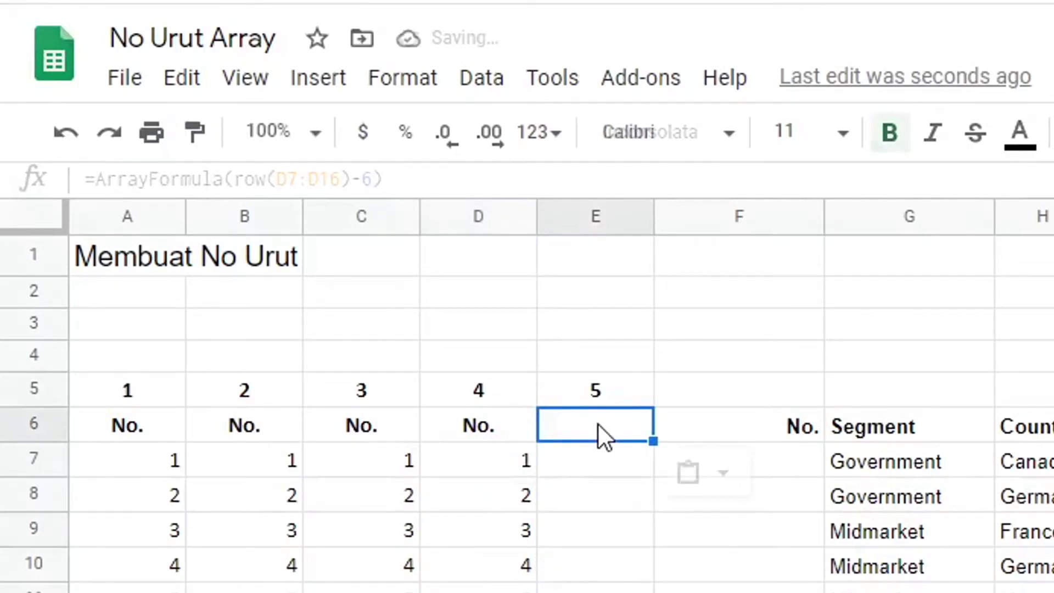
pyautogui.hotkey('ctrl', 'v')
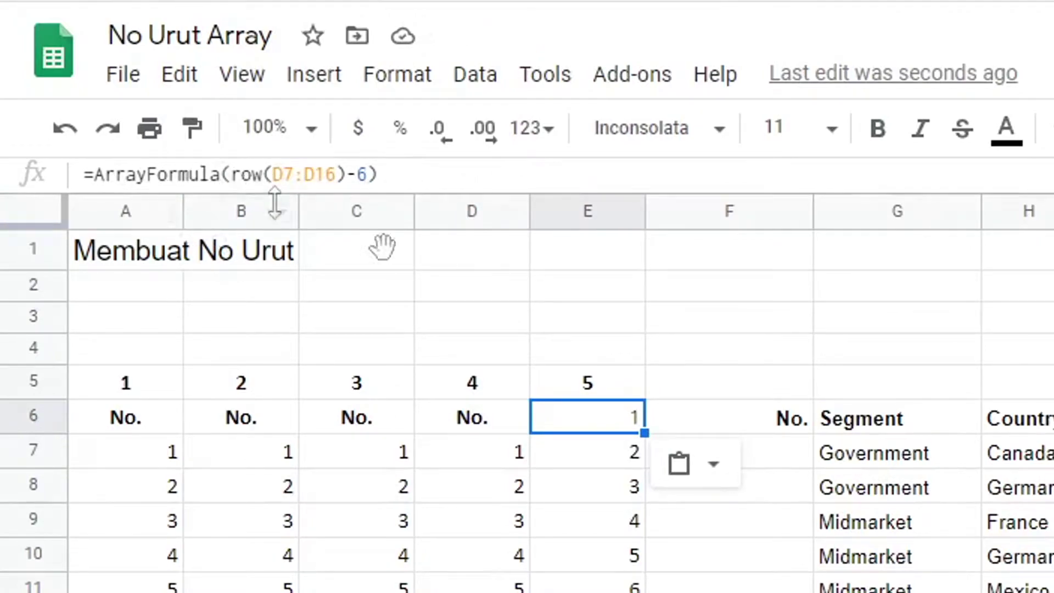
pyautogui.click(592, 454)
pyautogui.click(591, 422)
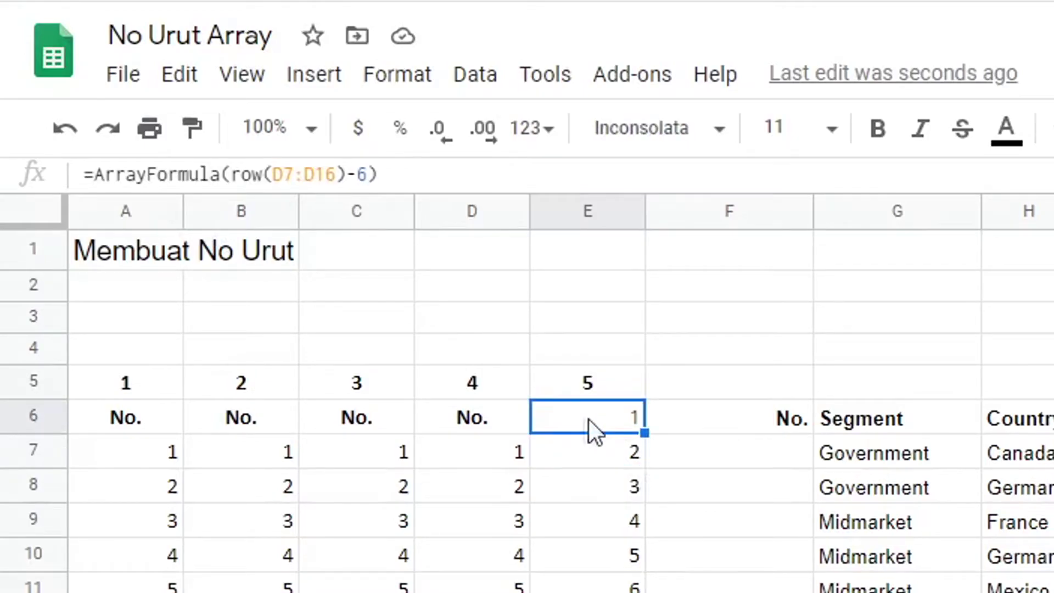
pyautogui.click(513, 427)
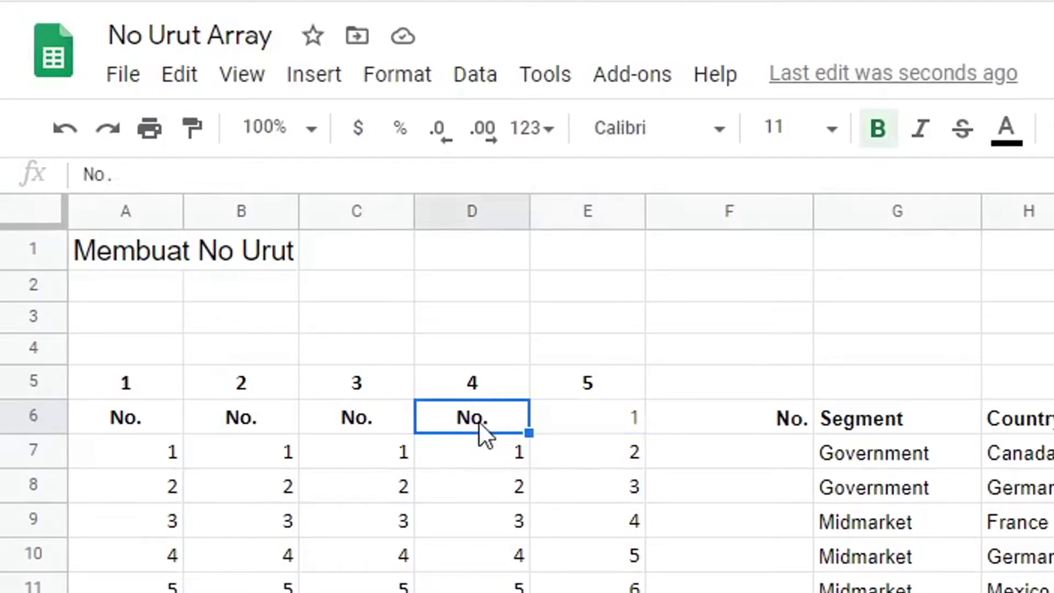
# Edit the E6 formula to include the header, giving =ArrayFormula({"No.";row(D7:D16)-6})
pyautogui.click(613, 420)
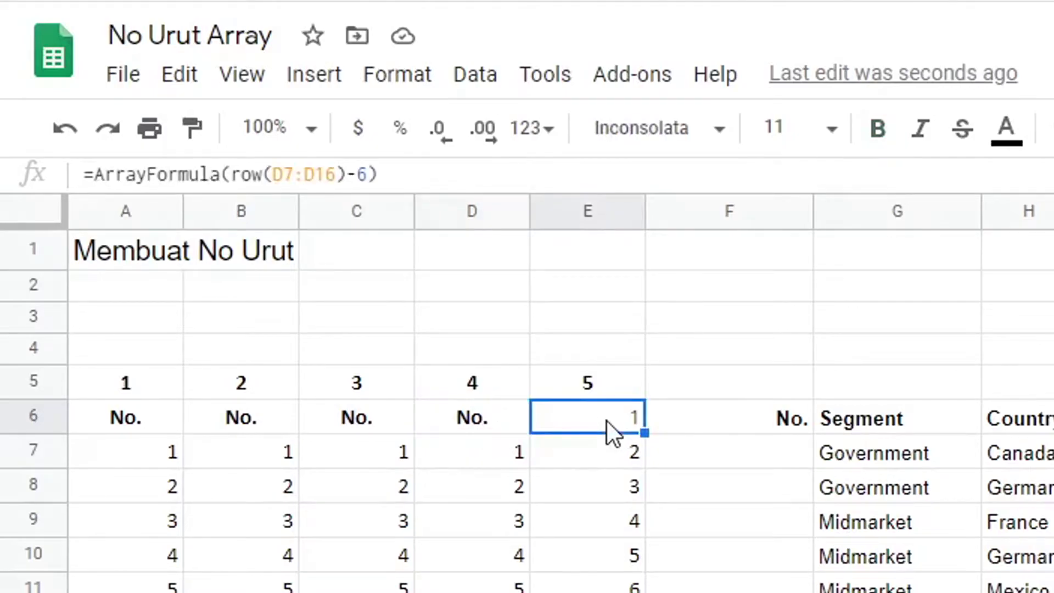
pyautogui.click(233, 173)
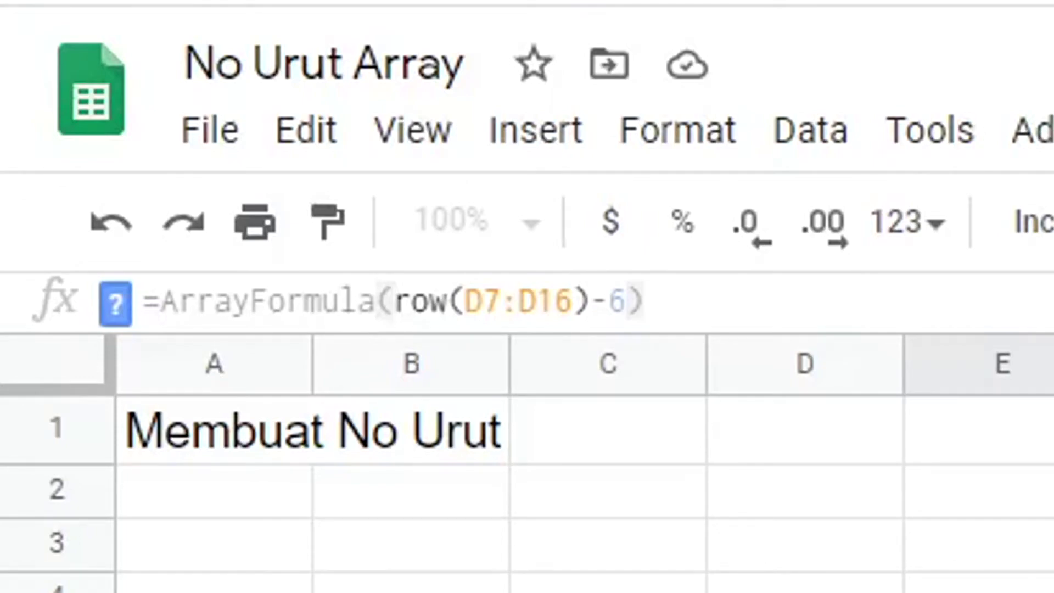
pyautogui.write('{')
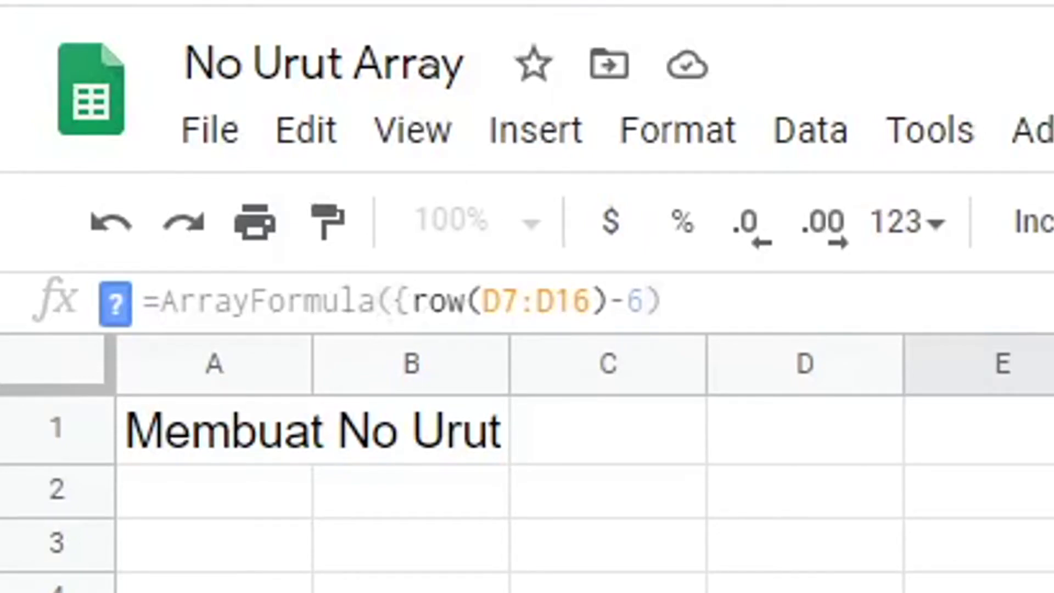
pyautogui.click(650, 293)
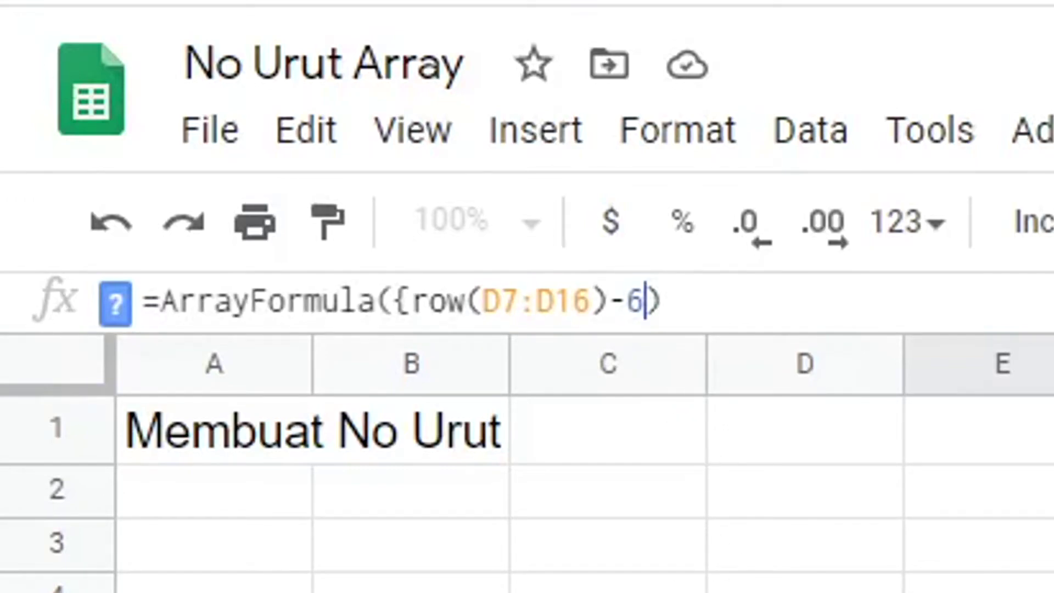
pyautogui.write('}')
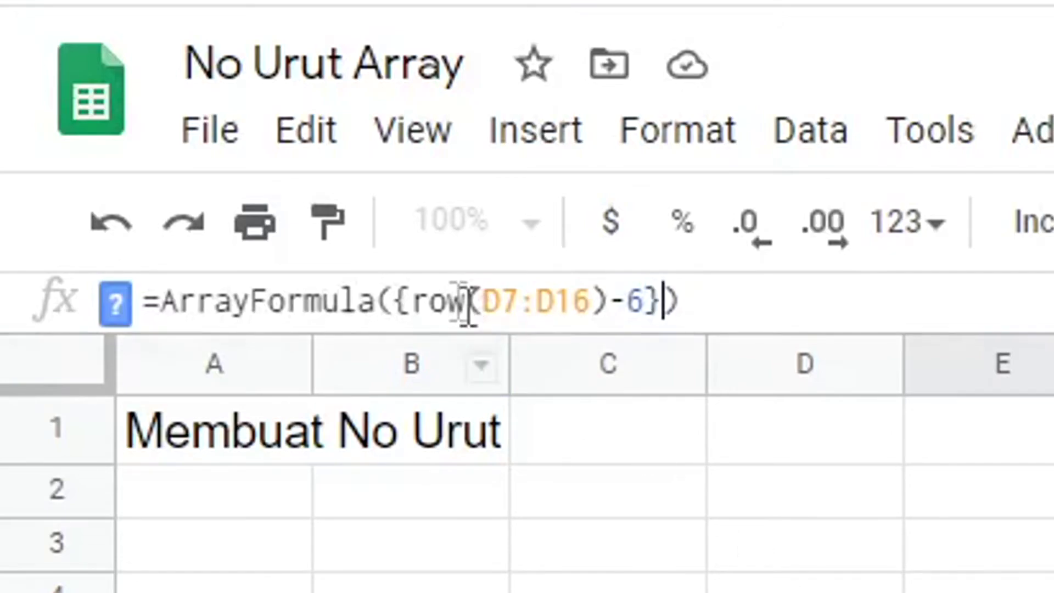
pyautogui.click(412, 301)
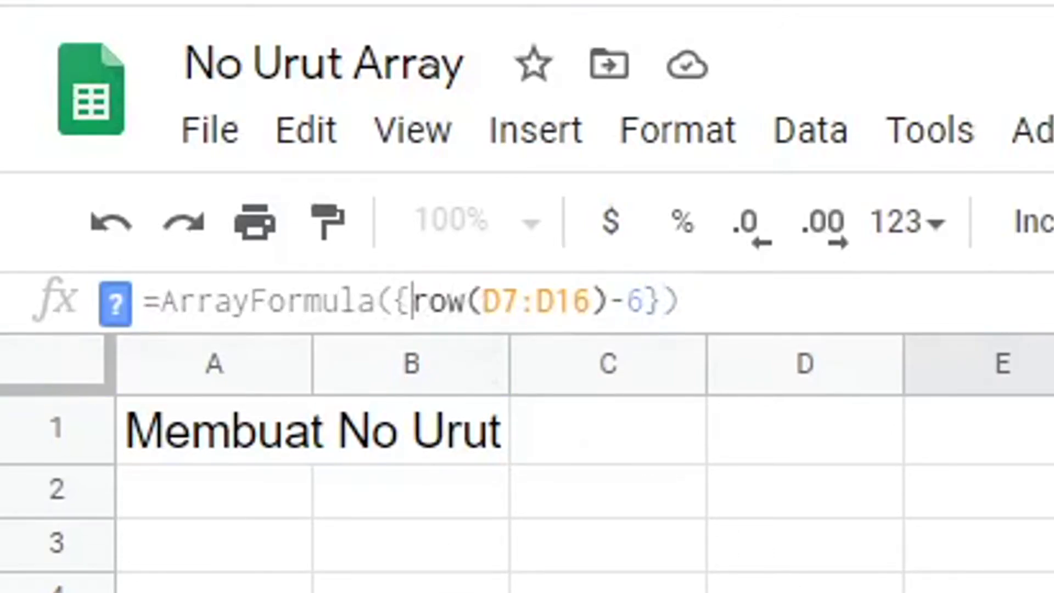
pyautogui.write('"')
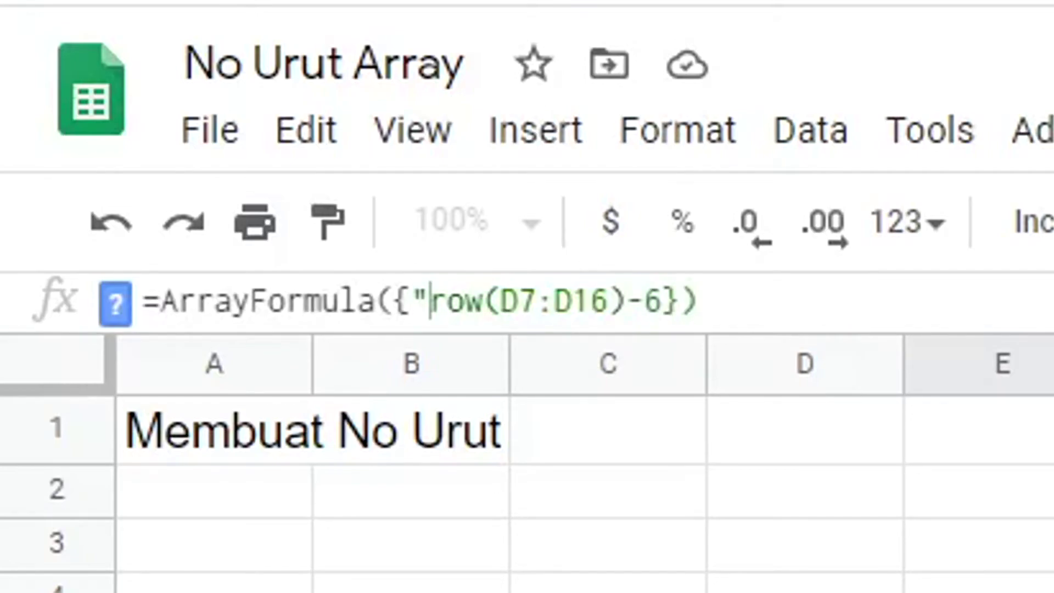
pyautogui.write('N')
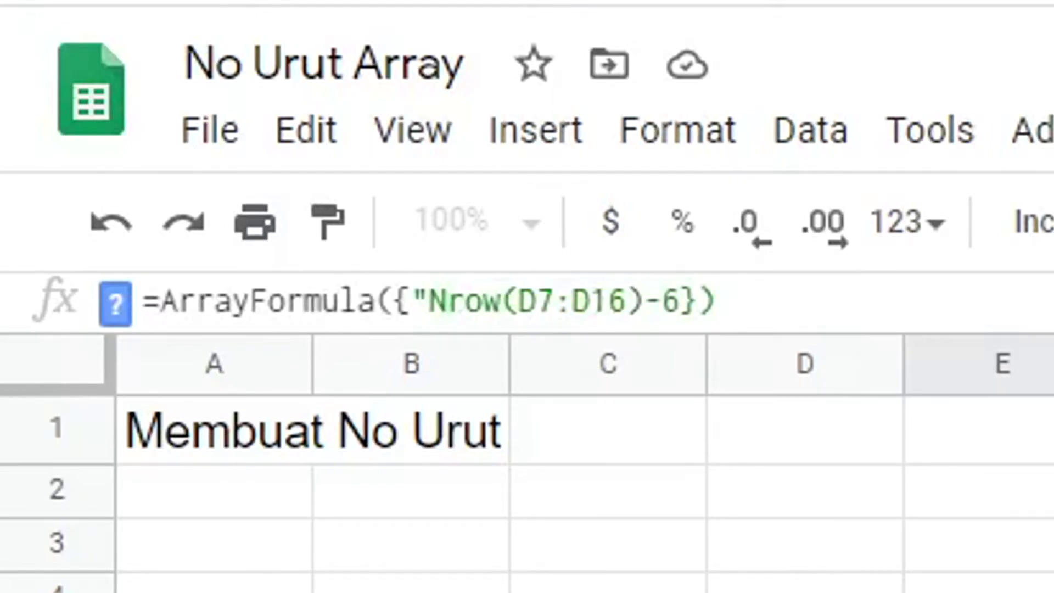
pyautogui.write('o.')
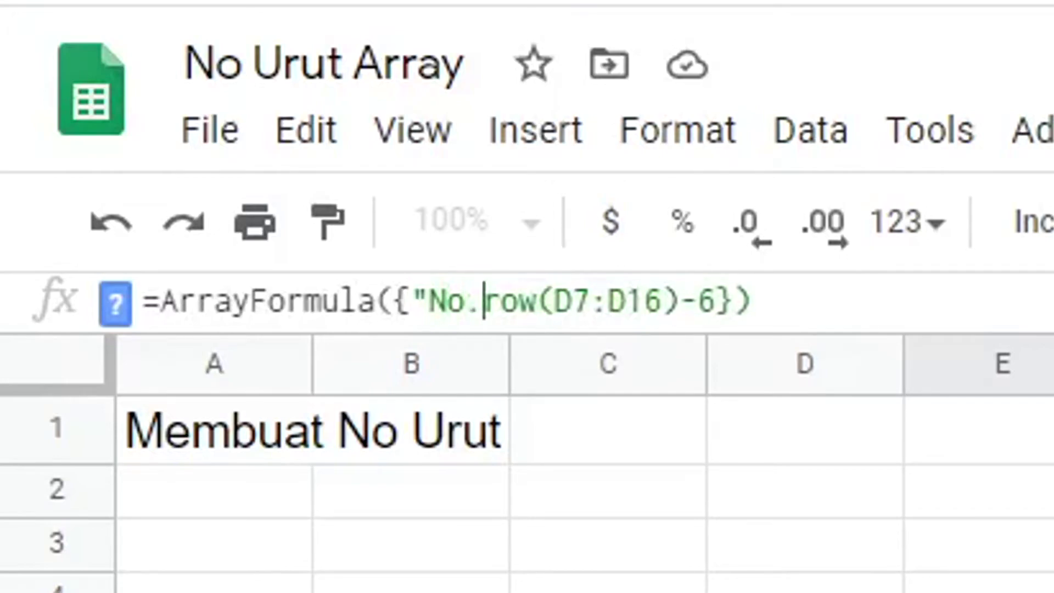
pyautogui.write('"')
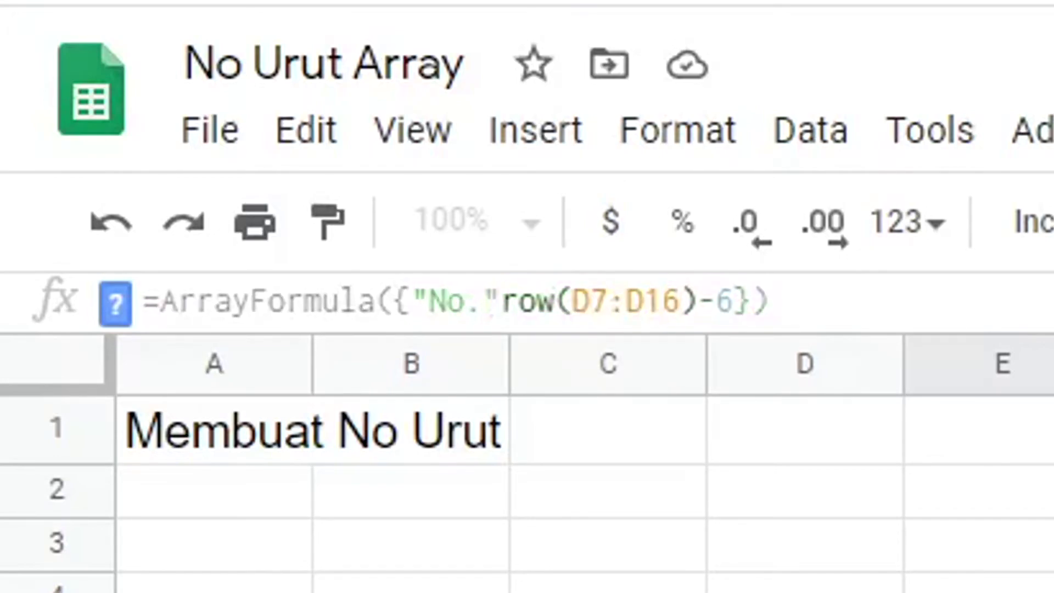
pyautogui.write(';')
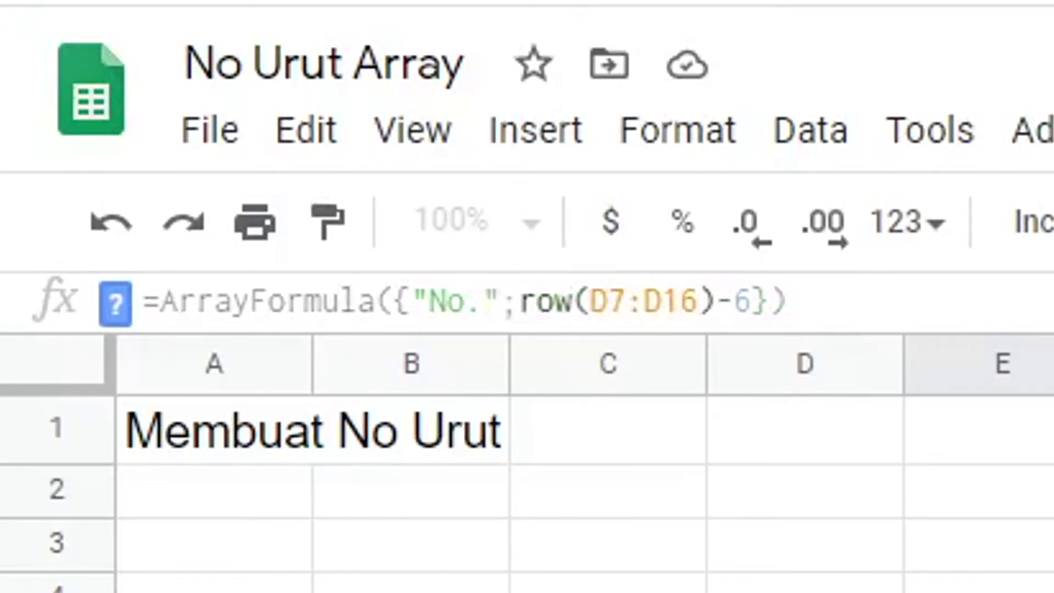
pyautogui.press('Return')
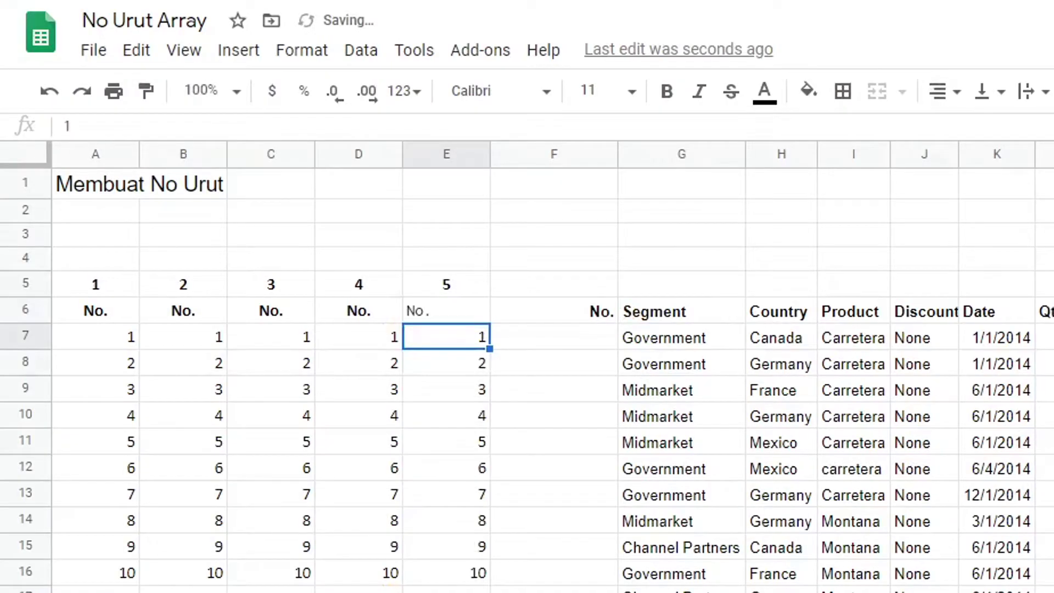
# Make the "No." header in E6 bold and centre it horizontally
pyautogui.press('Up')
pyautogui.click(666, 92)
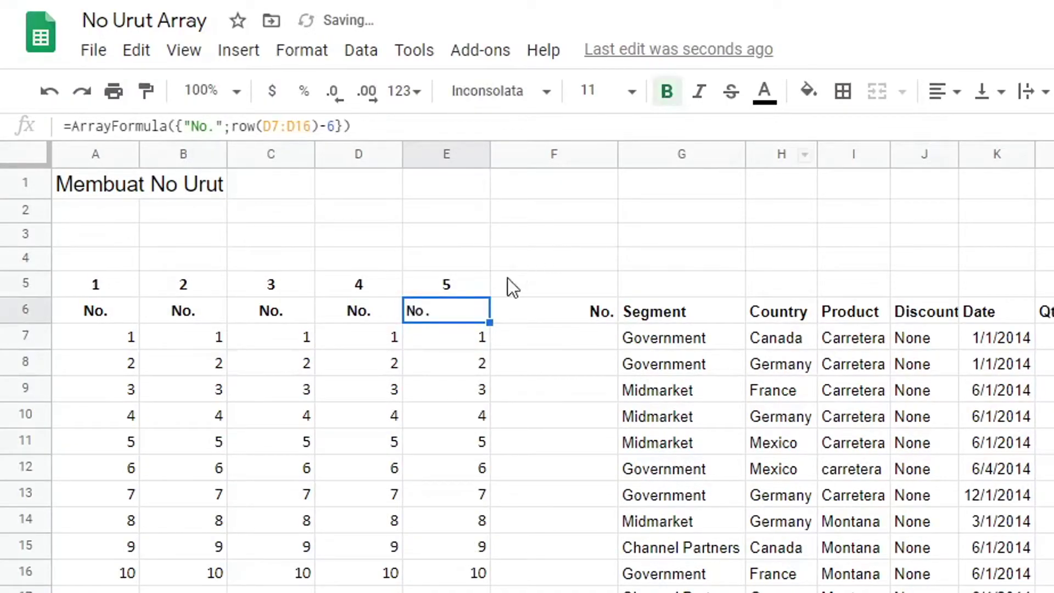
pyautogui.click(952, 93)
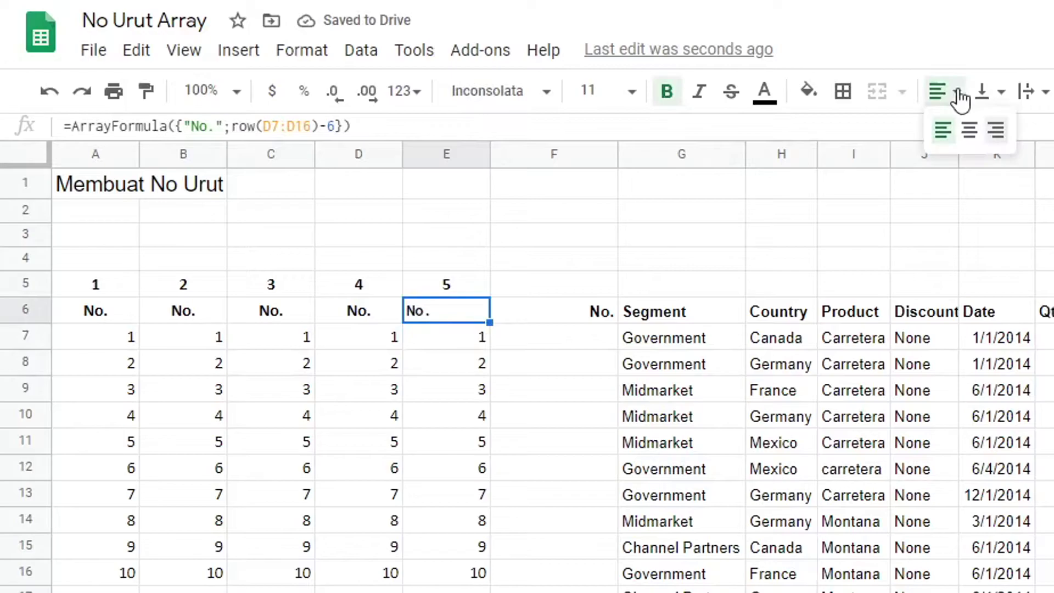
pyautogui.click(970, 131)
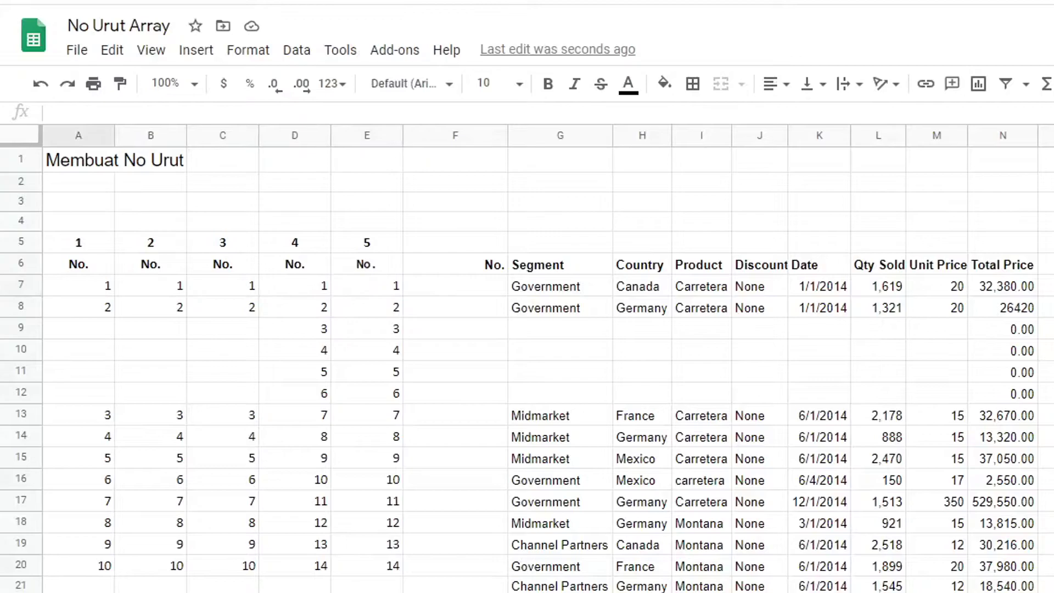
# Delete row 7 to test the five numbering methods, and check the manual and filled numbers in A7 and B7
pyautogui.click(23, 283)
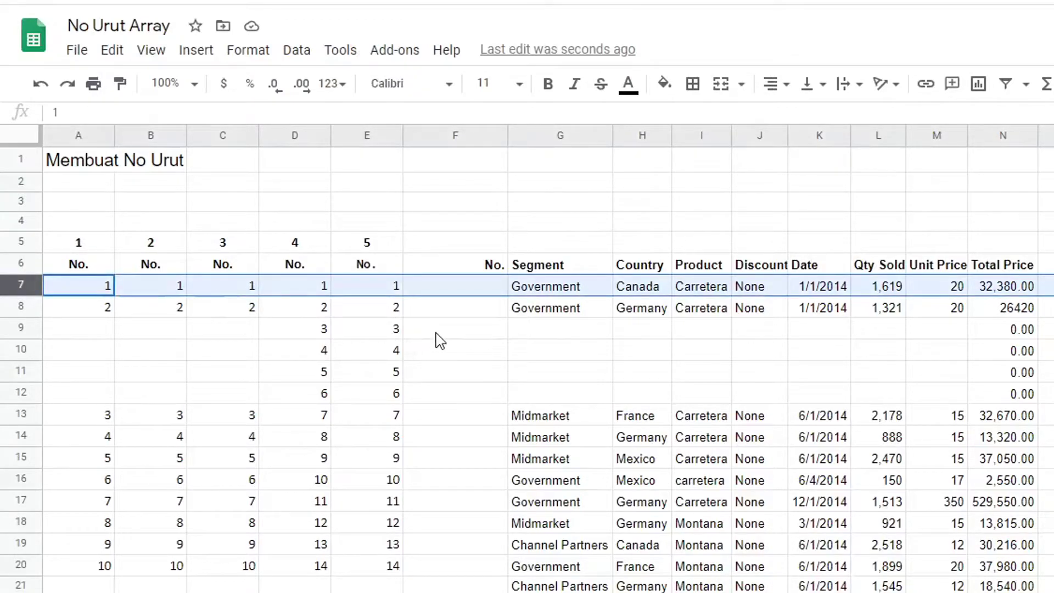
pyautogui.rightClick(19, 287)
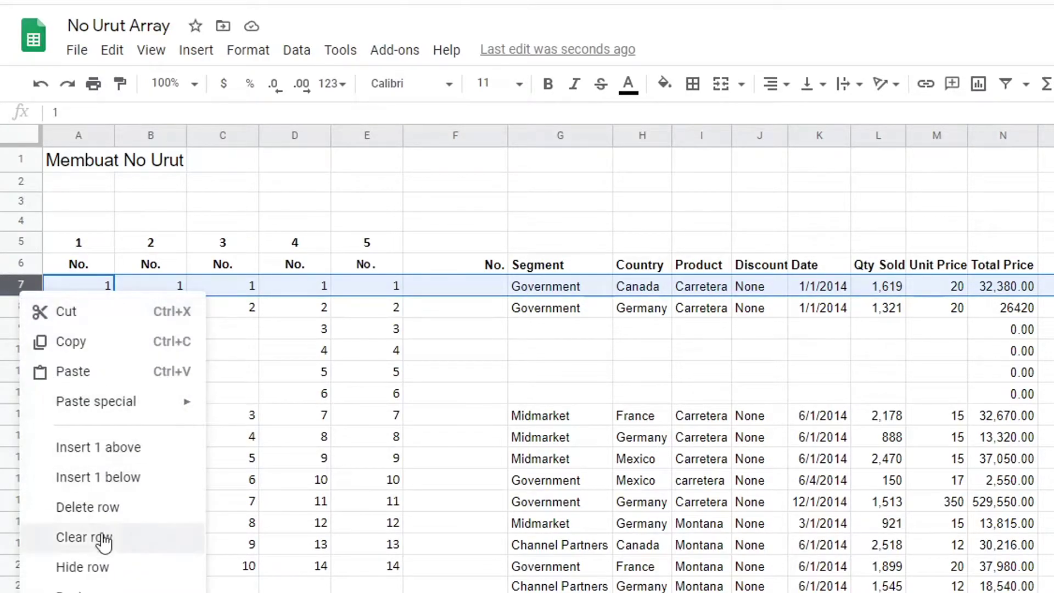
pyautogui.click(105, 508)
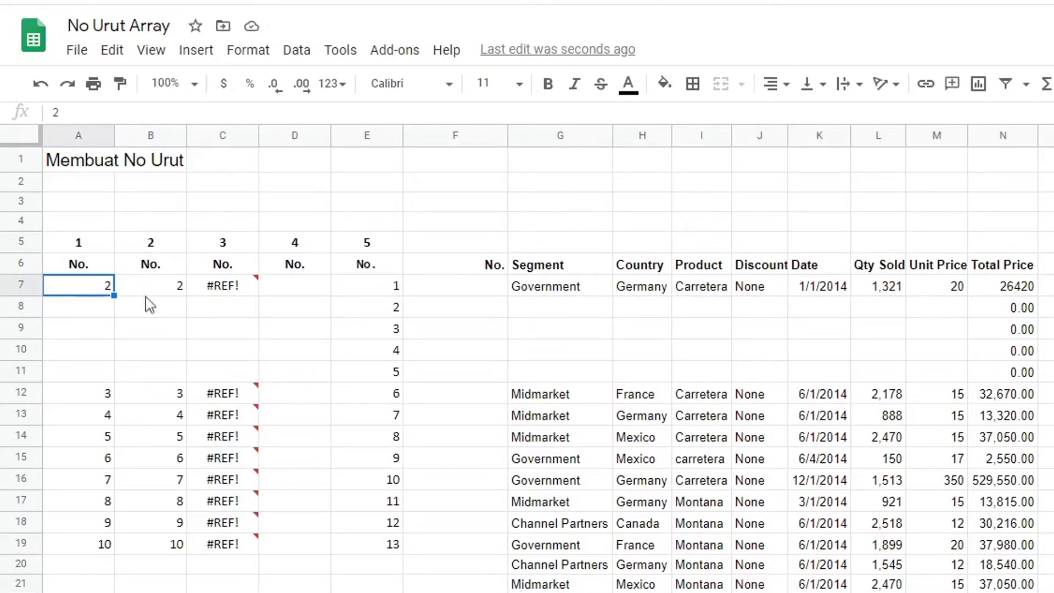
pyautogui.click(171, 295)
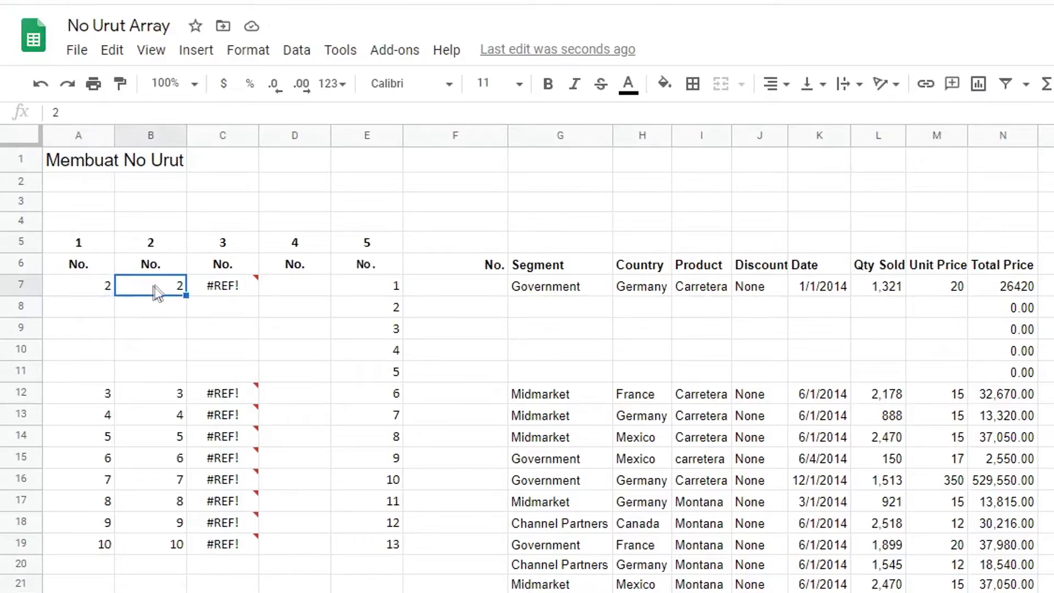
# Examine how numbering methods 3, 4 and 5 in columns C, D and E respond to the row deletion
pyautogui.click(223, 290)
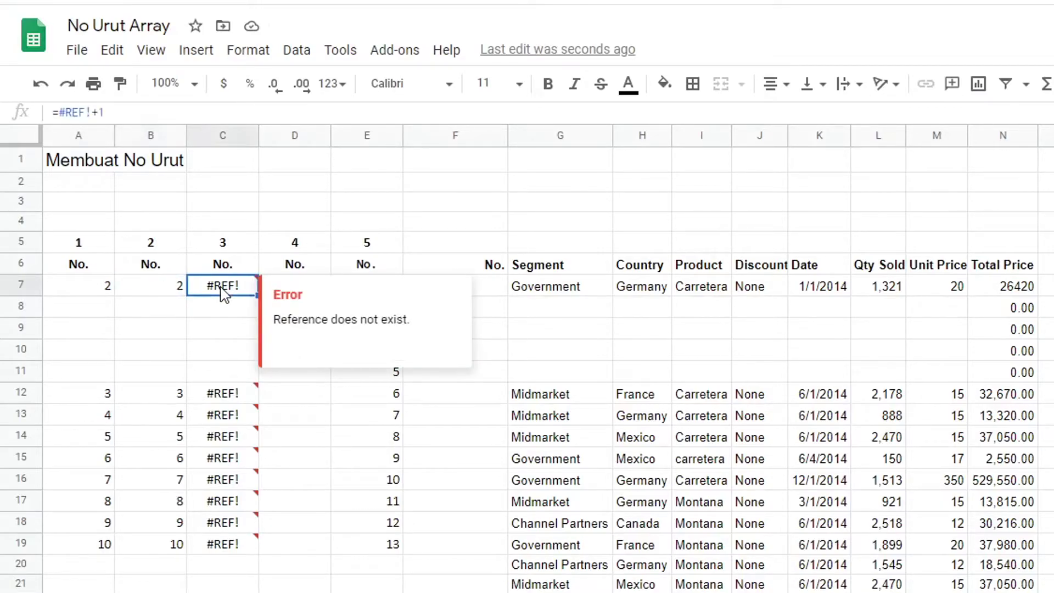
pyautogui.moveTo(215, 315); pyautogui.dragTo(217, 372)
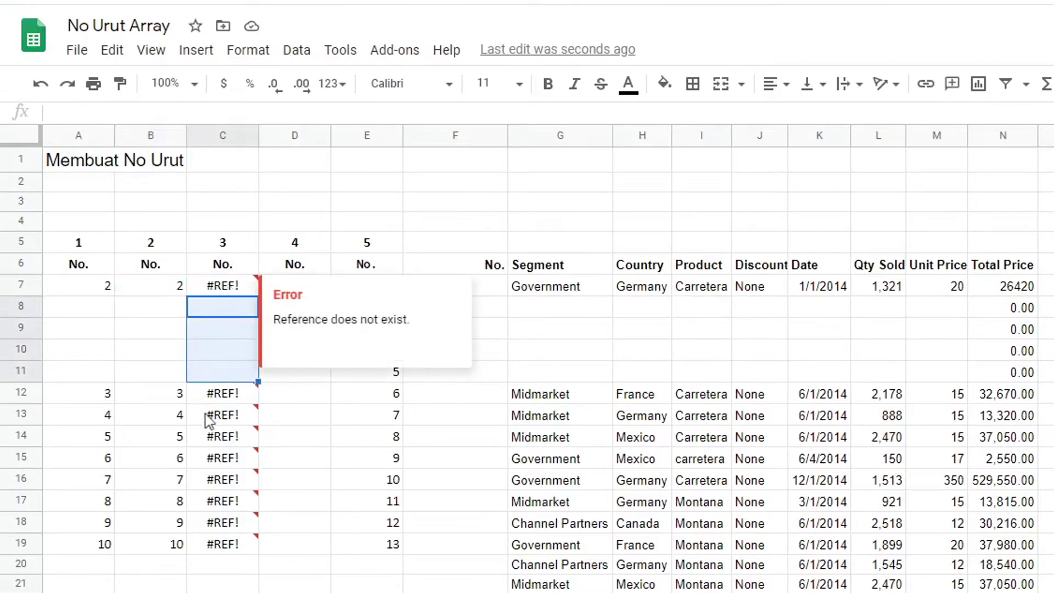
pyautogui.click(216, 438)
pyautogui.click(218, 458)
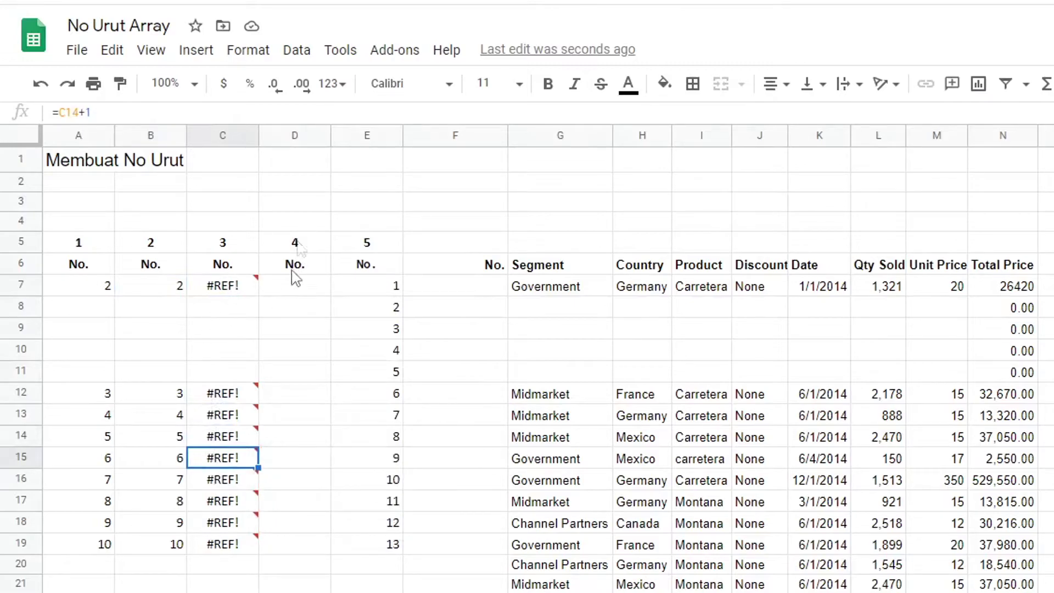
pyautogui.click(294, 292)
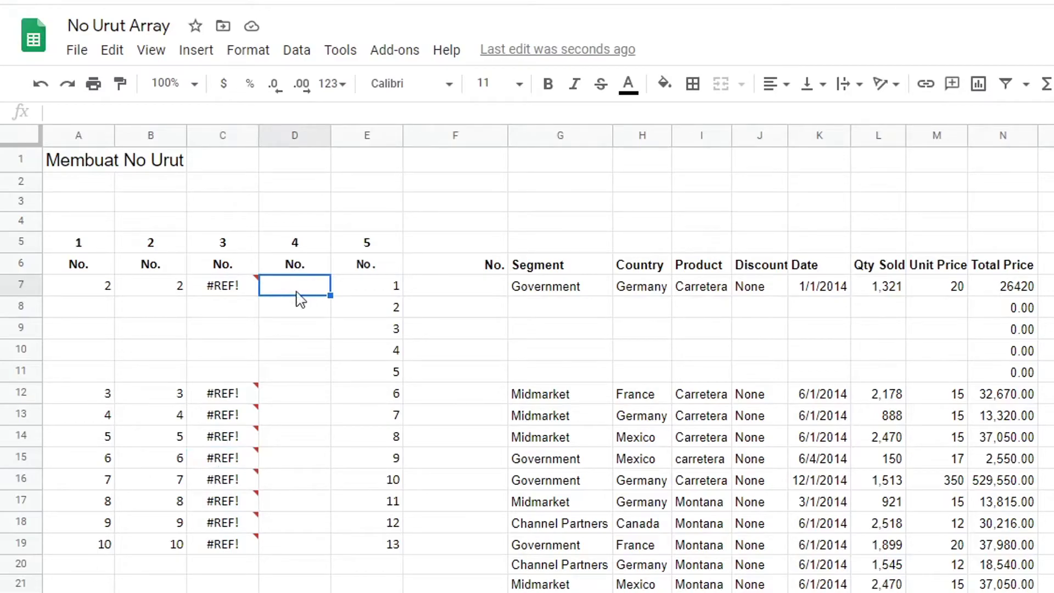
pyautogui.click(369, 242)
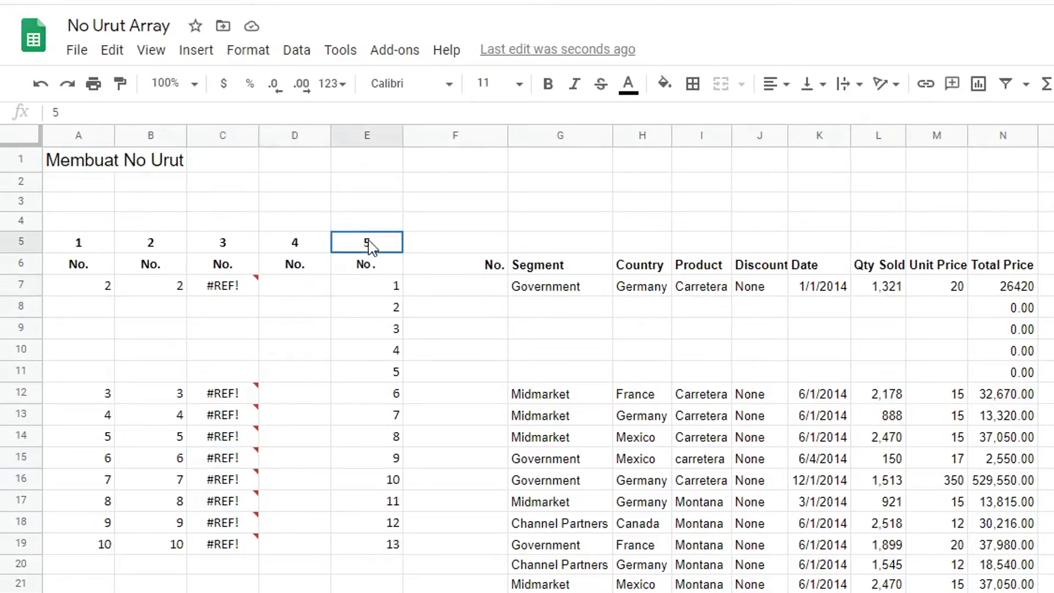
pyautogui.click(367, 288)
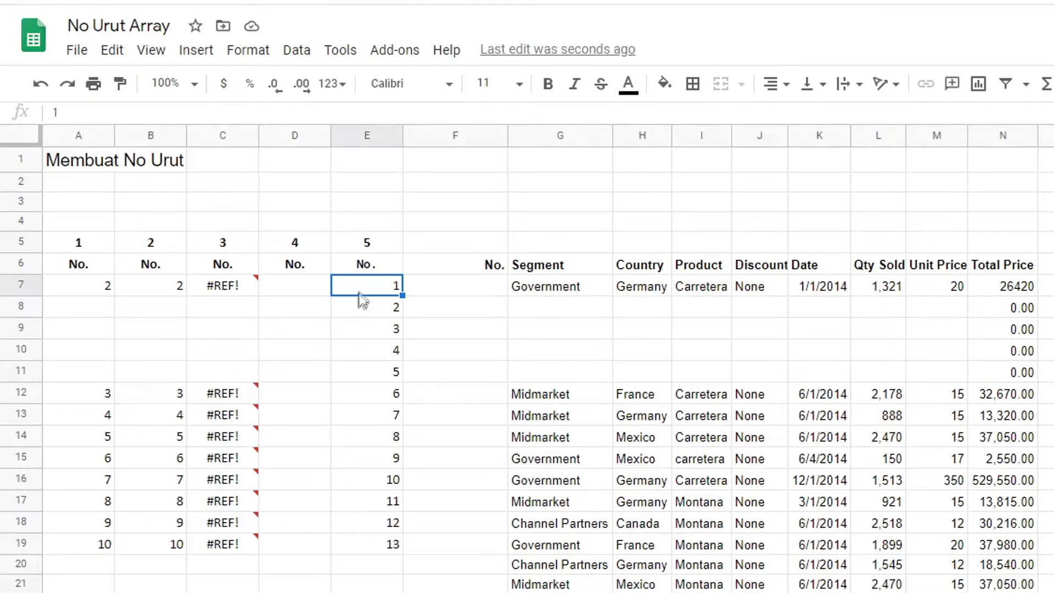
# Delete row 7 again and check the method 5 numbering in E7 and its formula in E6
pyautogui.click(21, 283)
pyautogui.rightClick(20, 282)
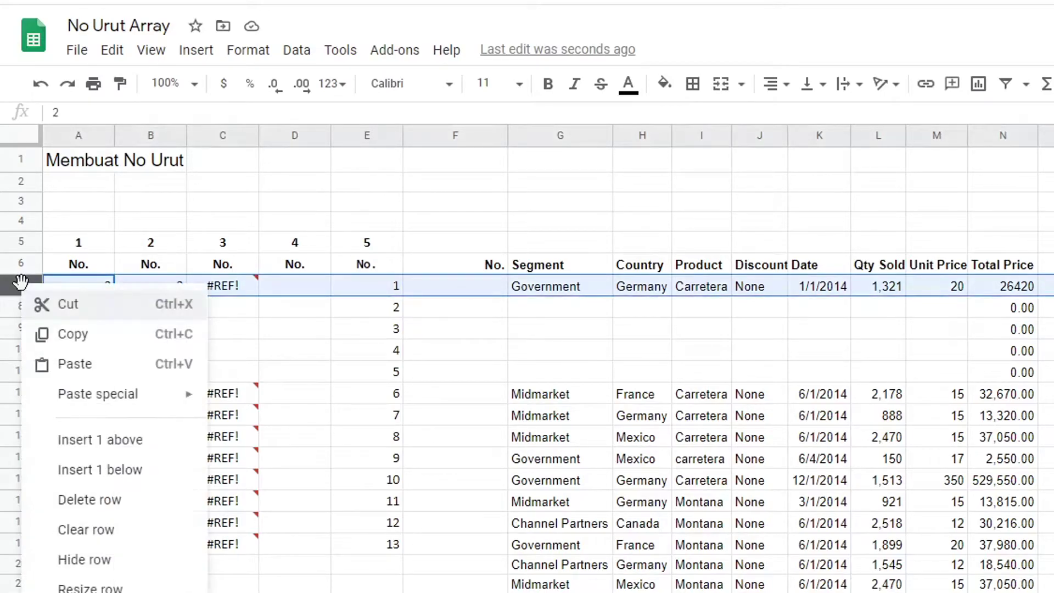
pyautogui.click(105, 501)
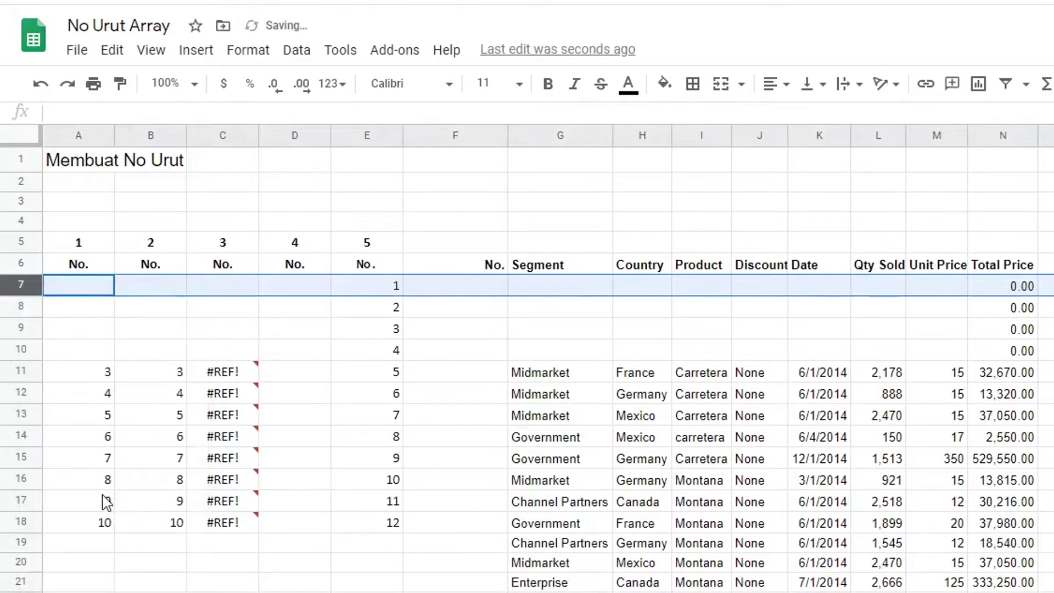
pyautogui.click(365, 290)
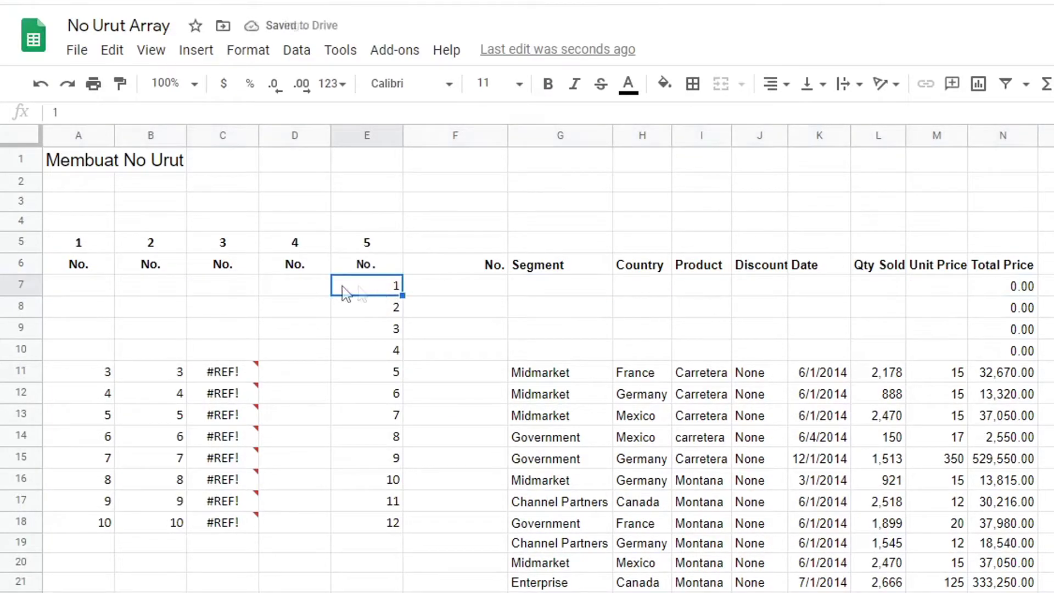
pyautogui.click(369, 269)
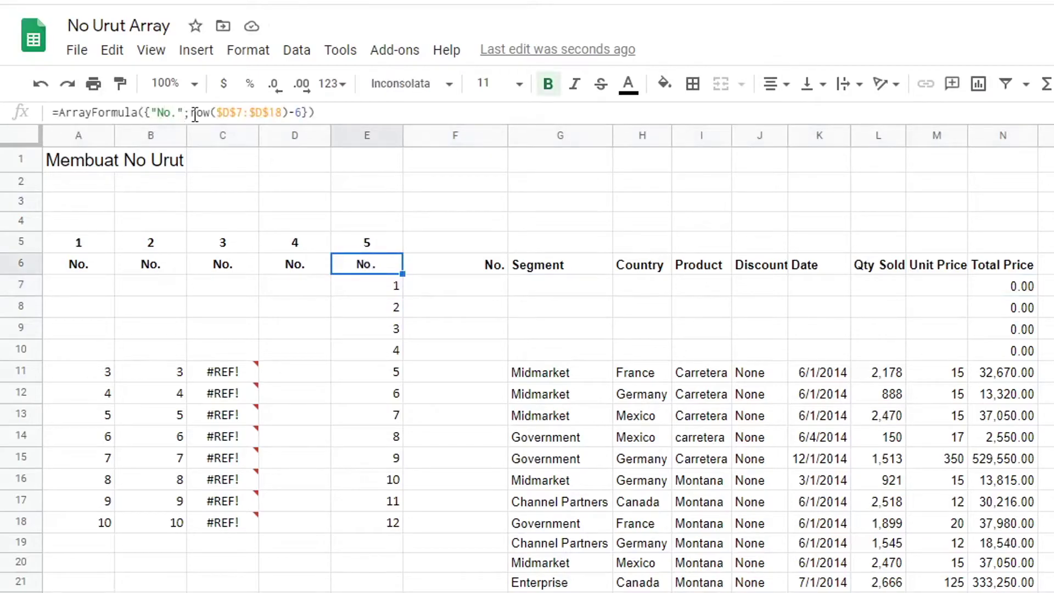
# Undo the test row deletions and insertions, and check the first and last method 5 numbers in E7 and E16
pyautogui.hotkey('ctrl', 'z')
pyautogui.click(436, 331)
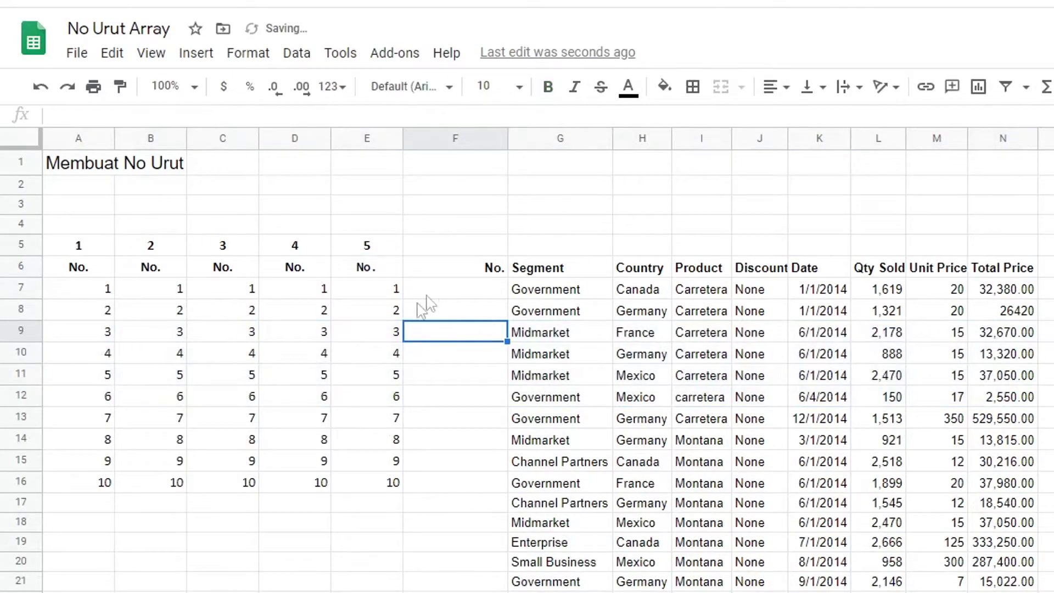
pyautogui.click(378, 290)
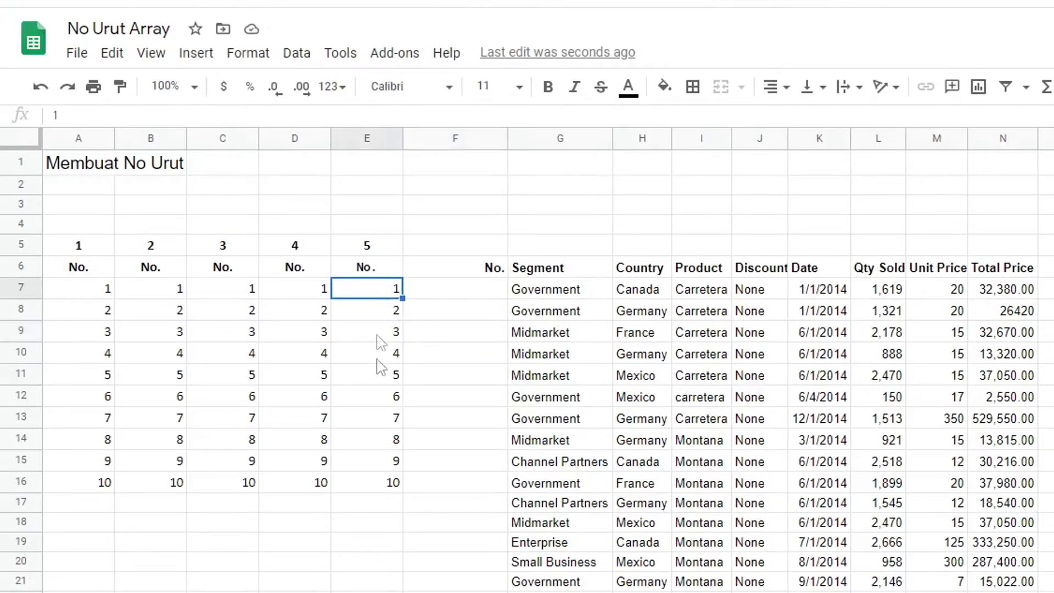
pyautogui.click(378, 483)
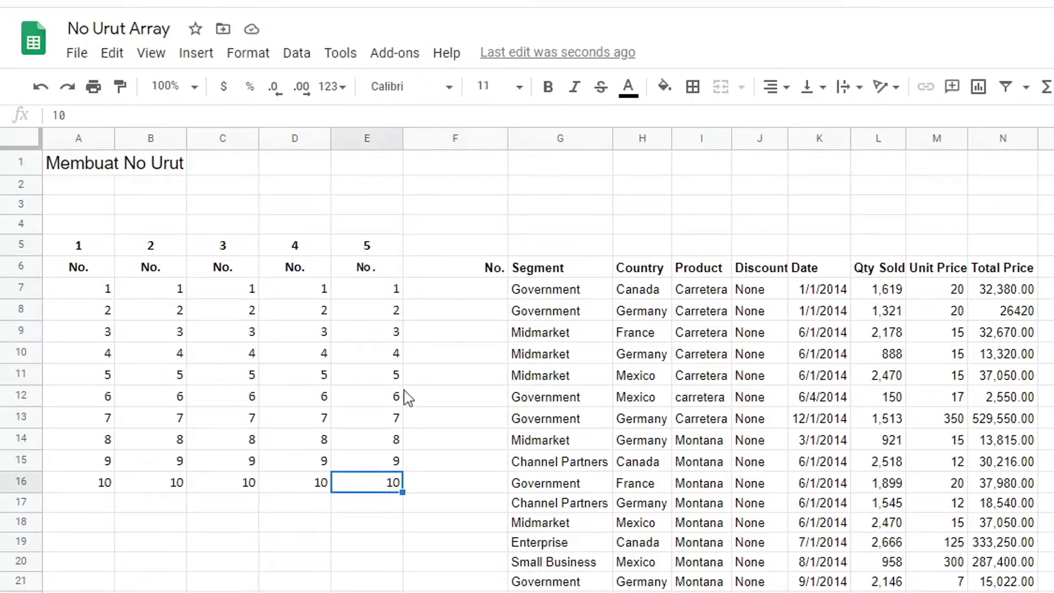
# Point the E6 formula's range at its own column, giving =ArrayFormula({"No.";row(E7:E16)-6}), and check the numbers below it
pyautogui.click(366, 270)
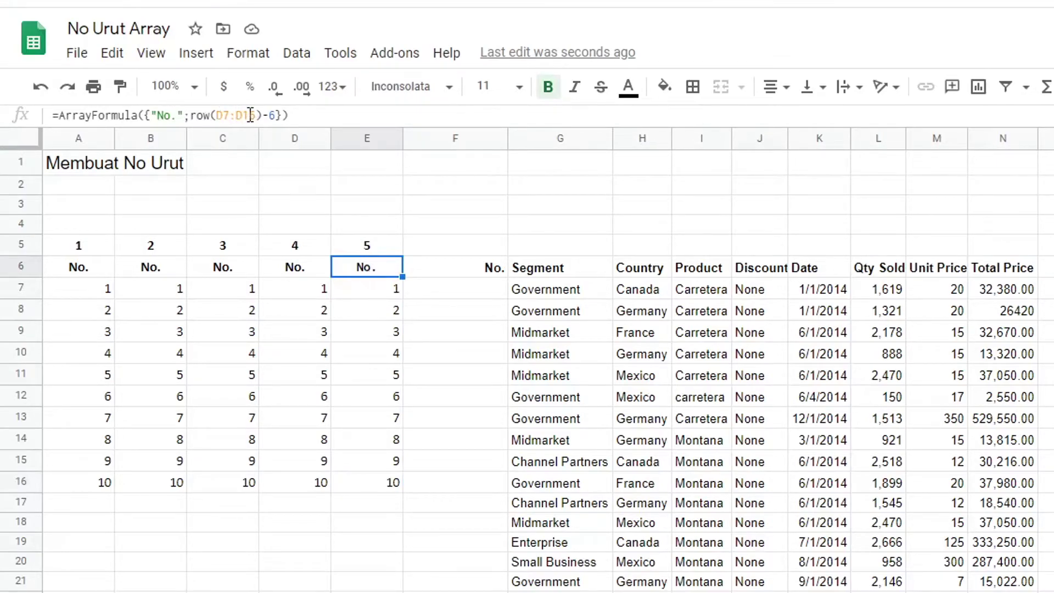
pyautogui.click(222, 109)
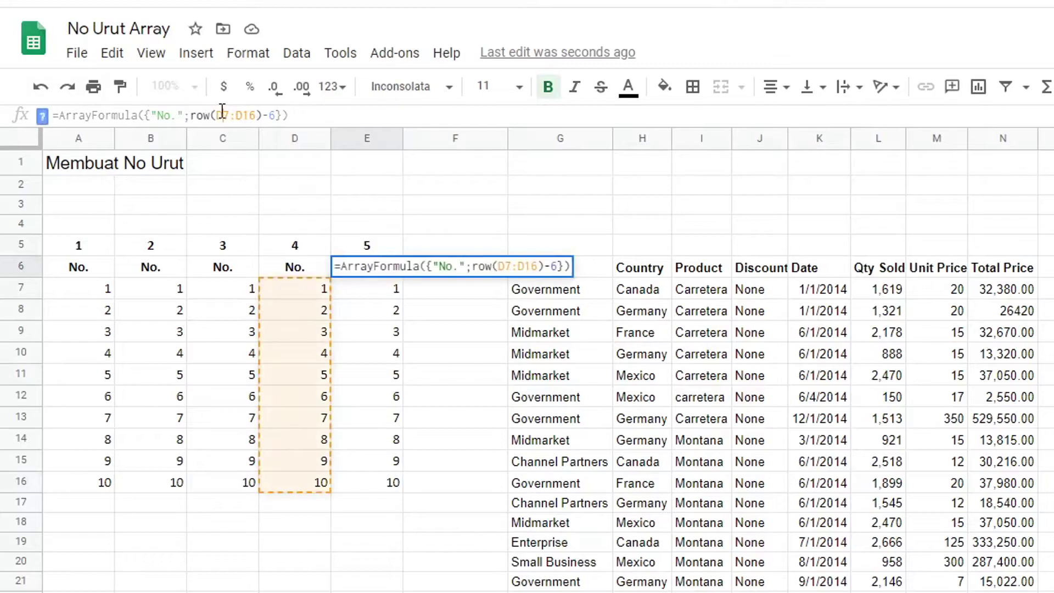
pyautogui.press('Return')
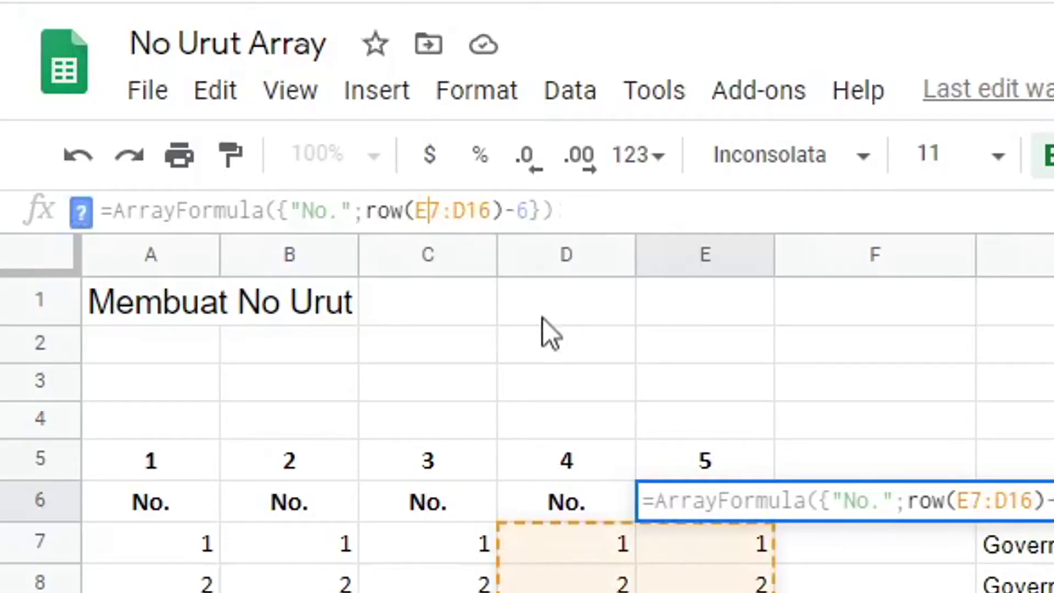
pyautogui.click(466, 211)
pyautogui.press('BackSpace')
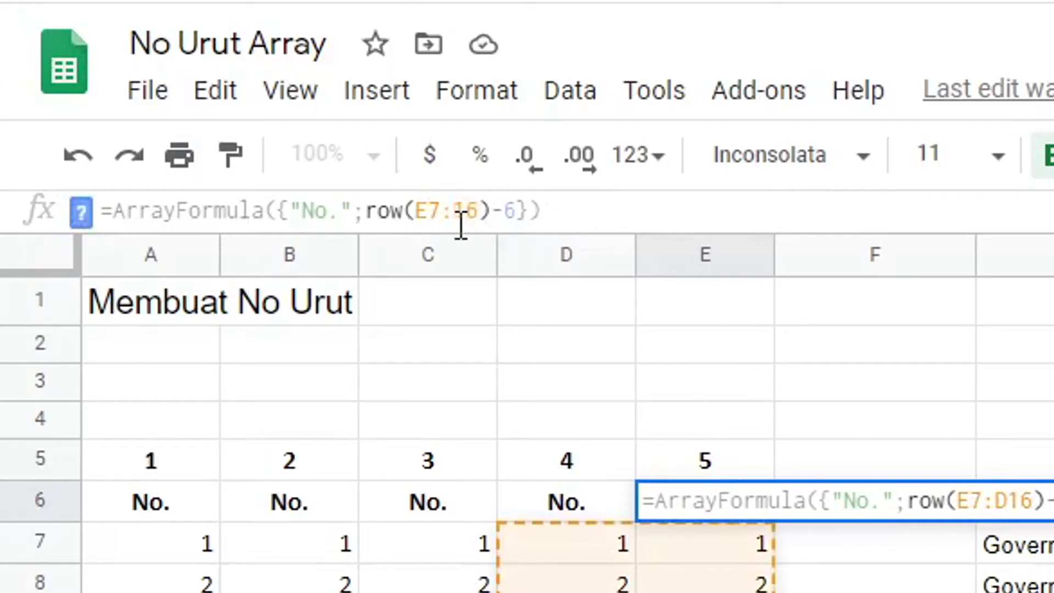
pyautogui.write('e')
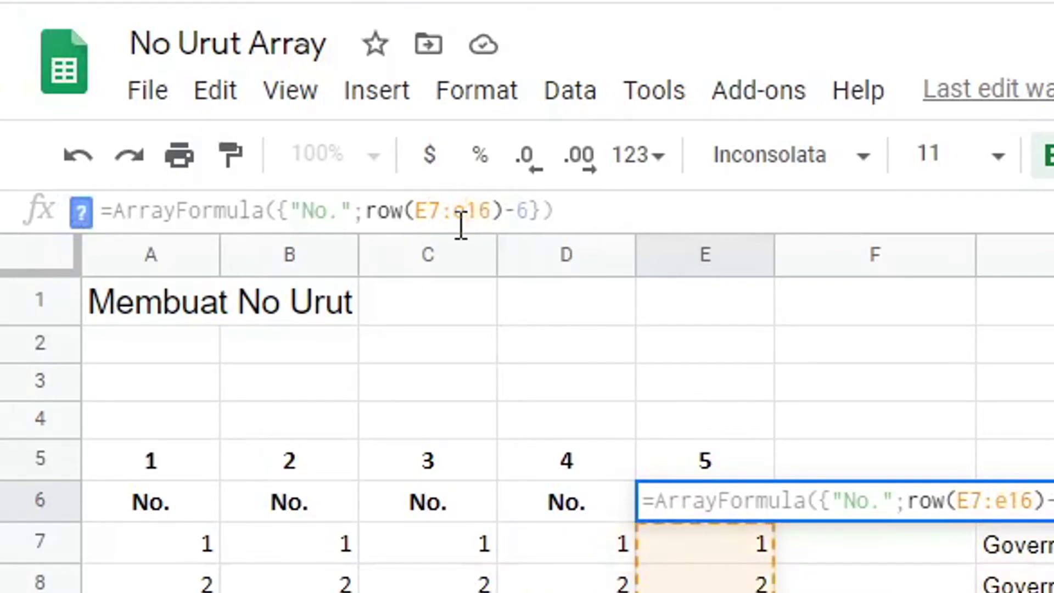
pyautogui.press('Return')
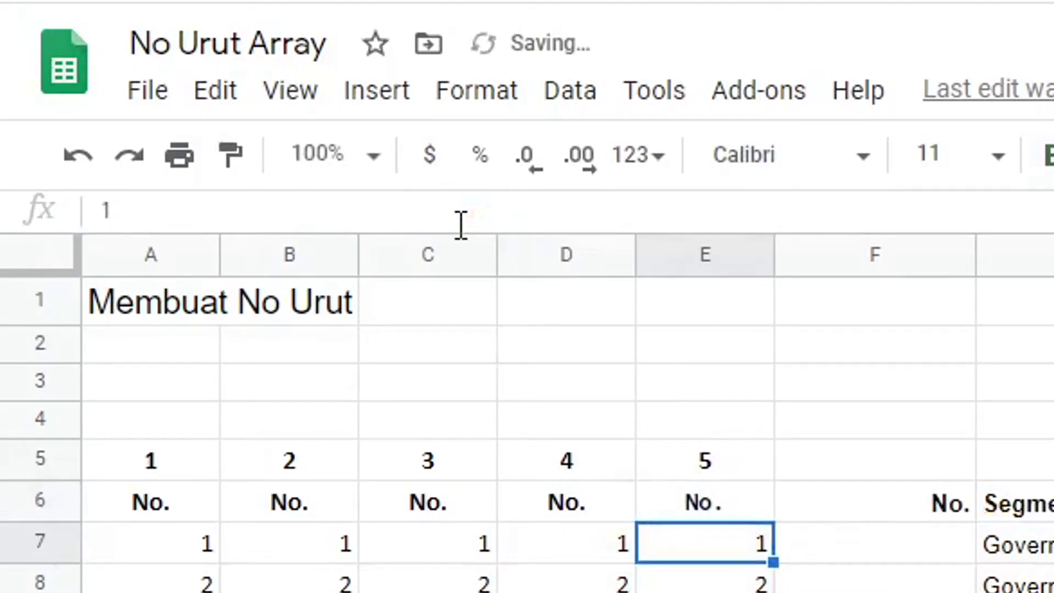
pyautogui.click(691, 258)
pyautogui.click(705, 581)
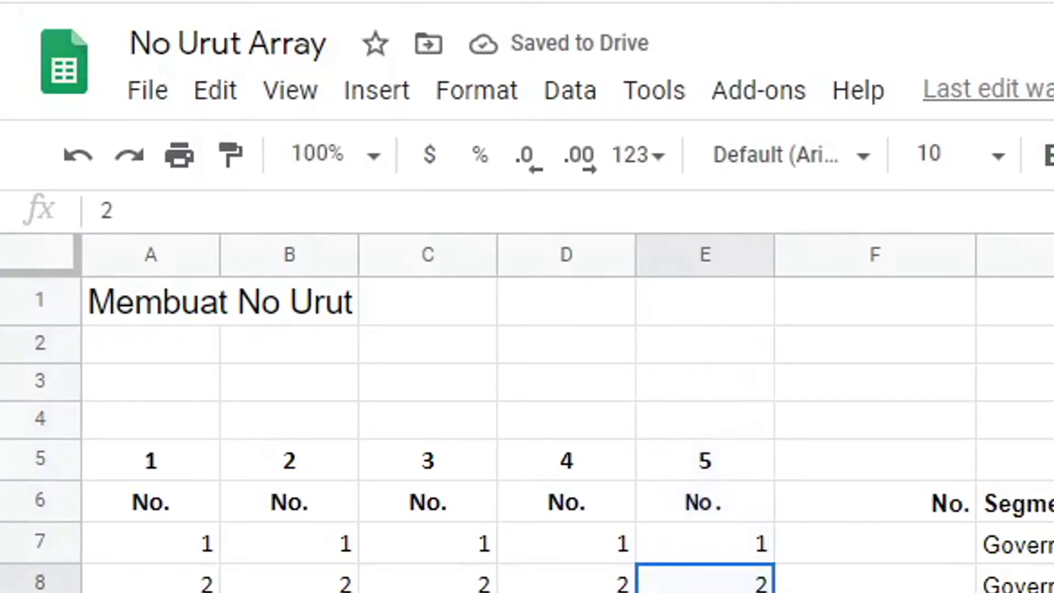
# Make the E6 range absolute and open-ended, giving =ArrayFormula({"No.";row($E$7:$E)-6})
pyautogui.click(721, 515)
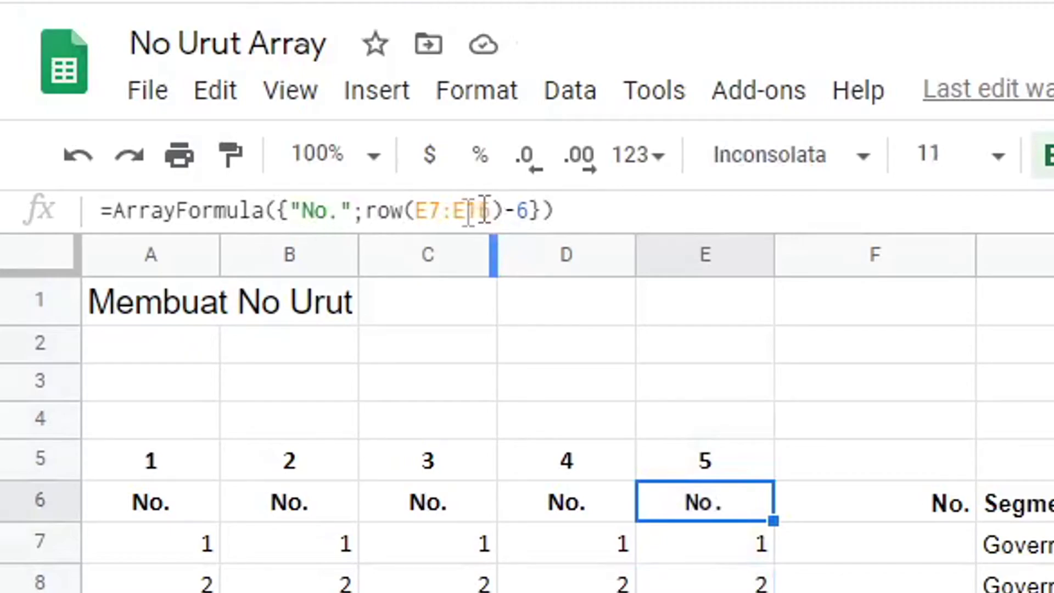
pyautogui.click(431, 211)
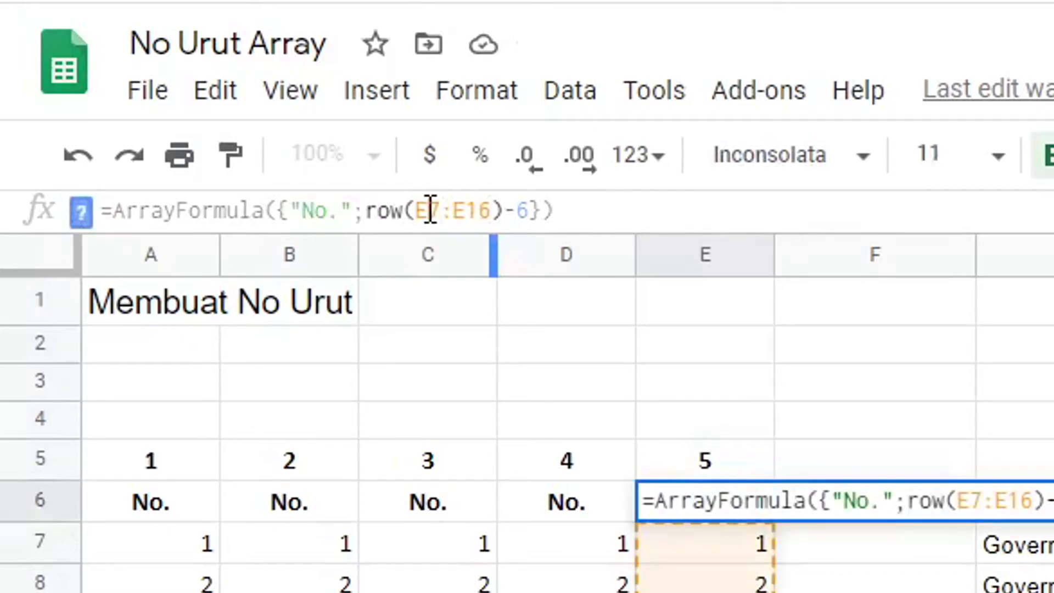
pyautogui.press('F4')
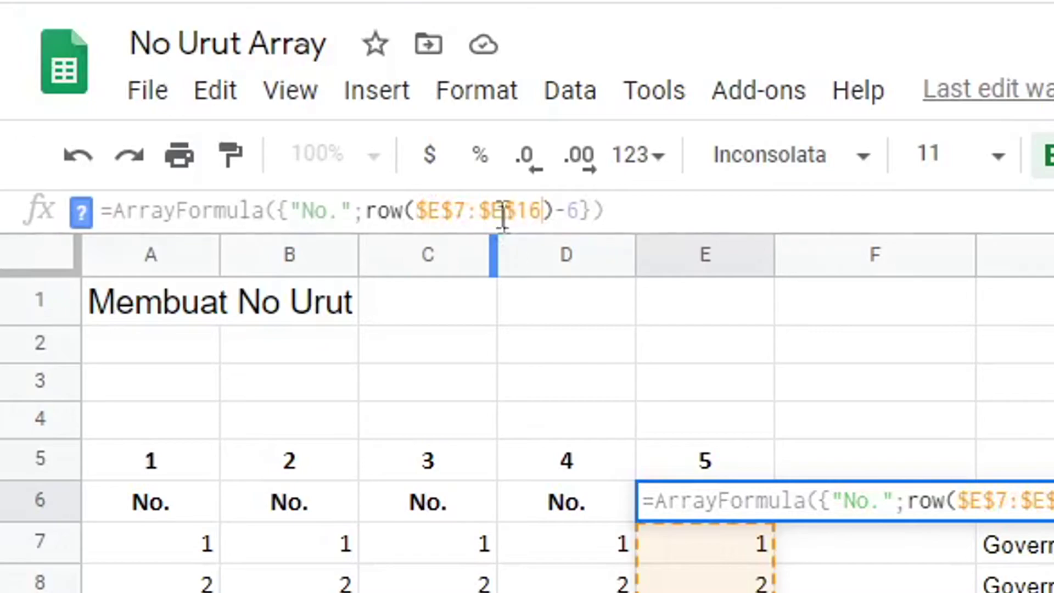
pyautogui.moveTo(506, 210); pyautogui.dragTo(544, 211)
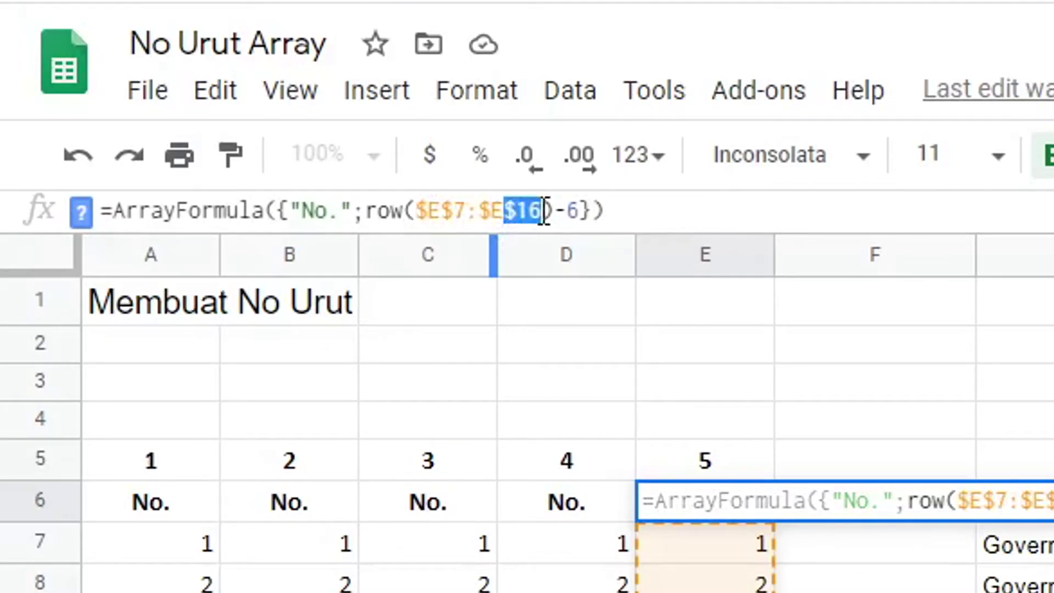
pyautogui.press('BackSpace')
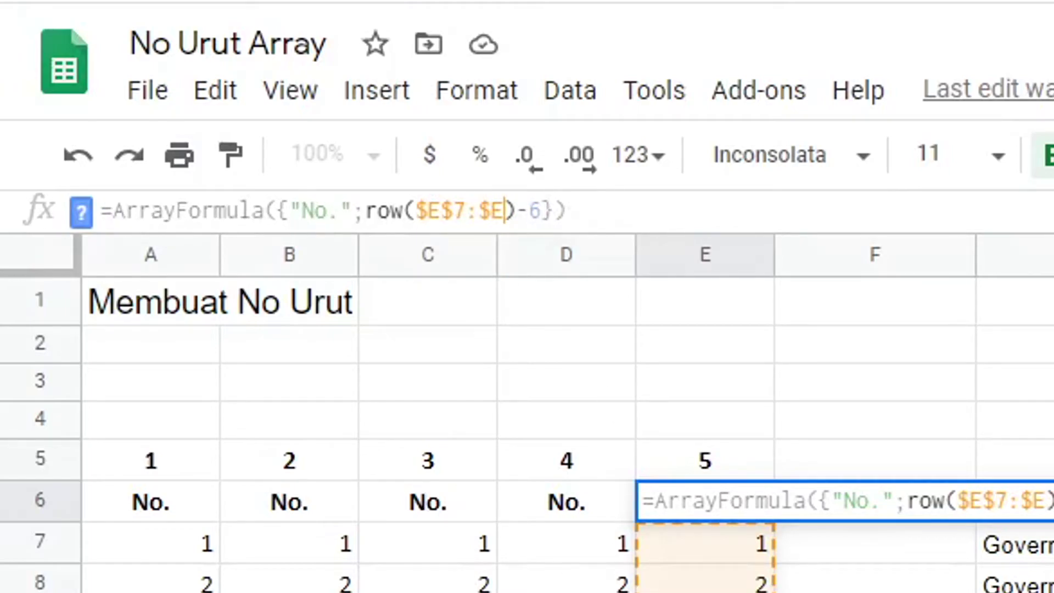
pyautogui.press('Return')
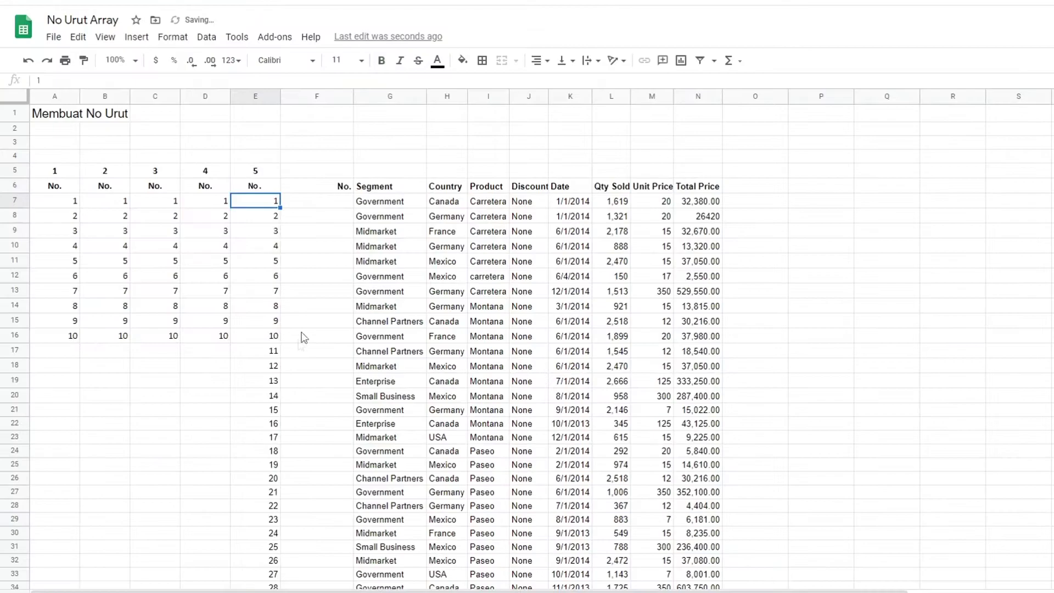
# Examine how far the numbering in column E extends down the sheet
pyautogui.scroll(-20, 278, 220)
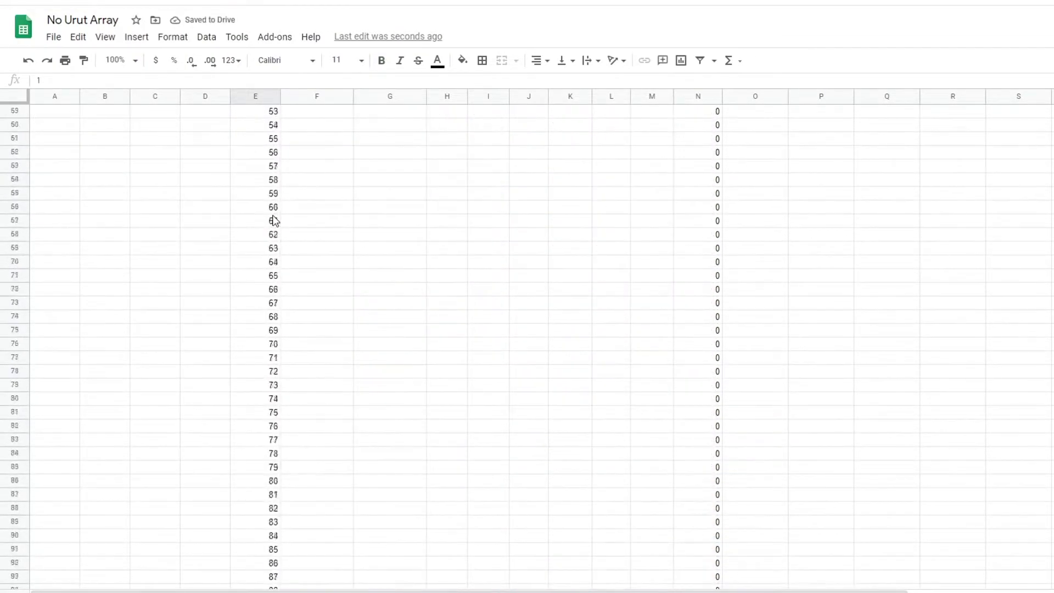
pyautogui.scroll(-20, 274, 221)
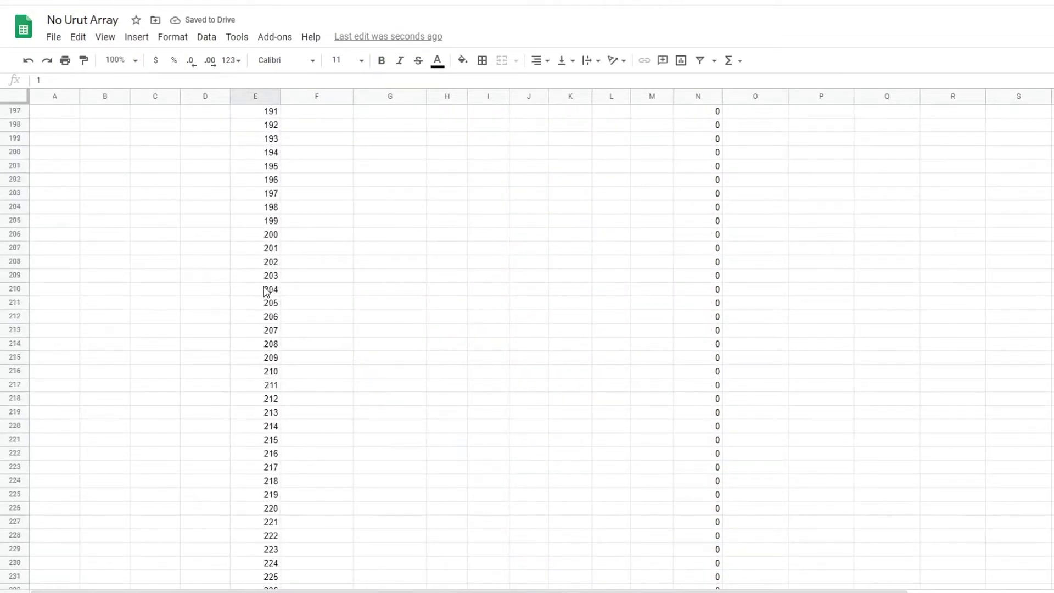
pyautogui.scroll(-20, 266, 292)
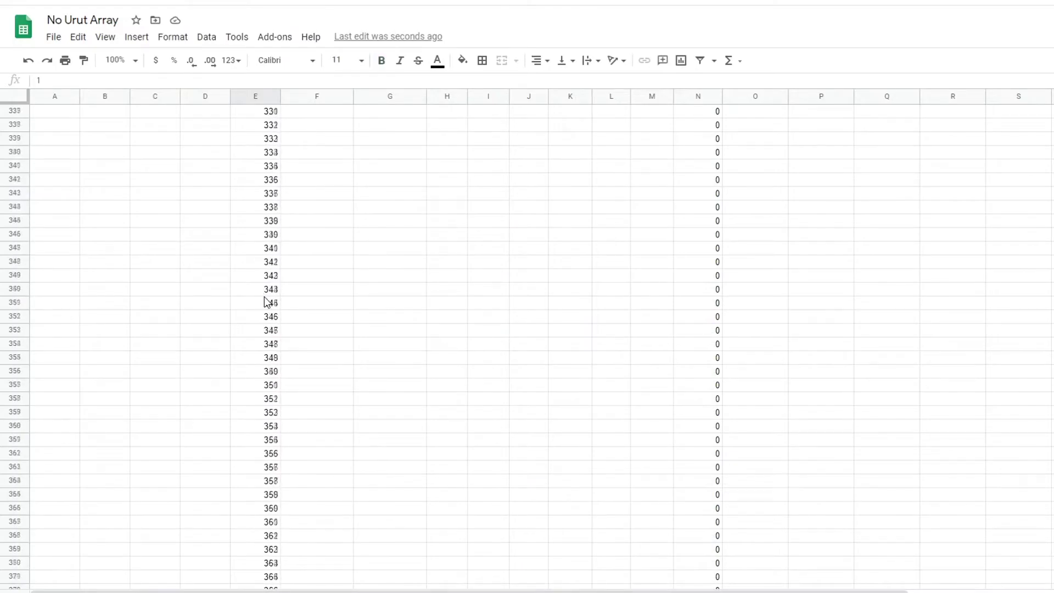
pyautogui.scroll(20, 265, 481)
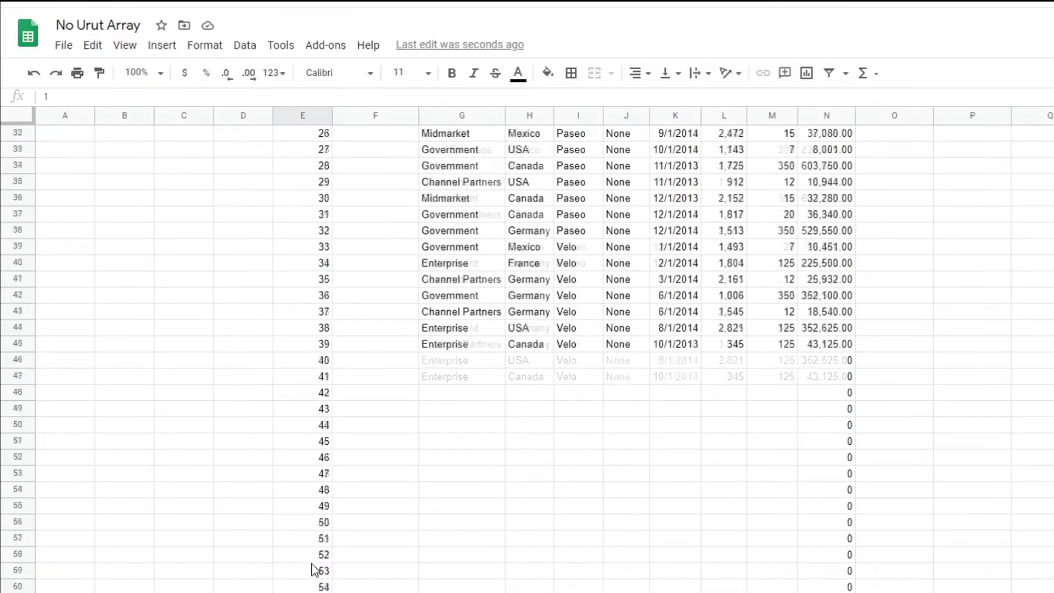
pyautogui.scroll(10, 311, 569)
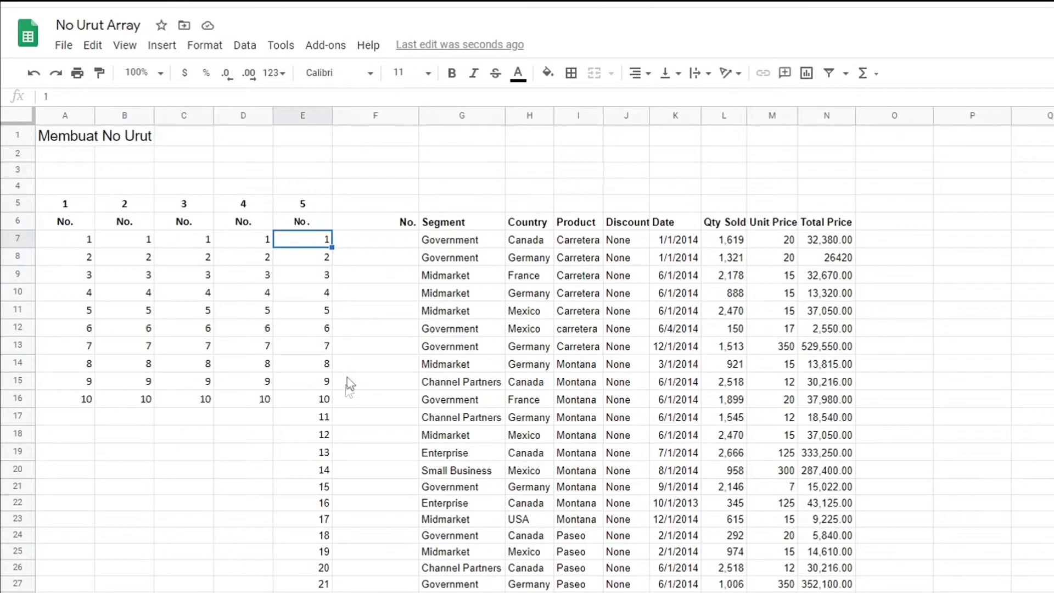
# Compare the column E numbers with the Segment data, checking where the numbering continues past the last data row
pyautogui.click(325, 405)
pyautogui.click(325, 472)
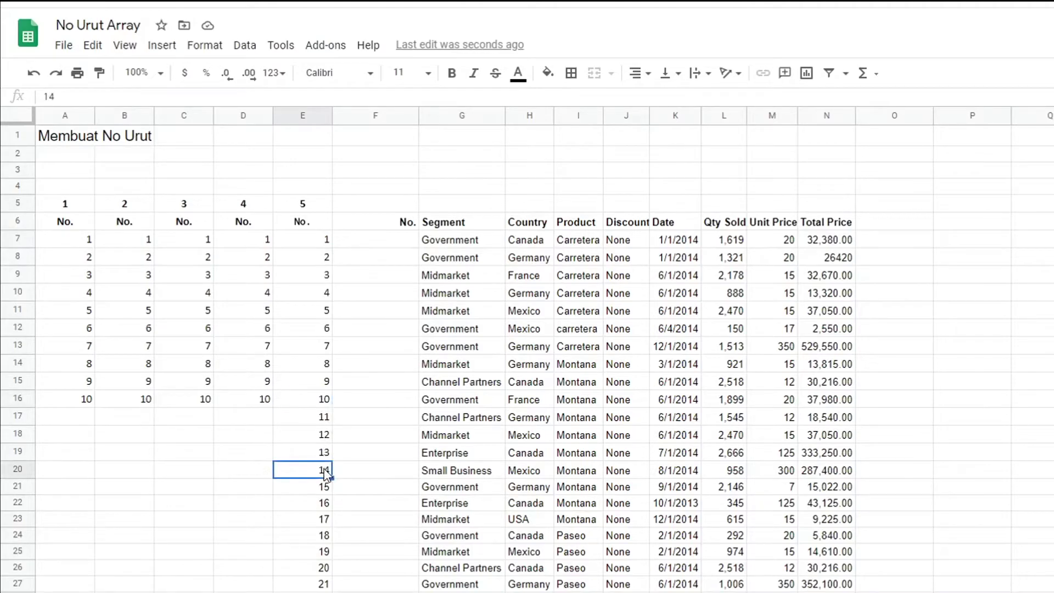
pyautogui.moveTo(453, 265); pyautogui.dragTo(474, 550)
pyautogui.scroll(-10, 455, 447)
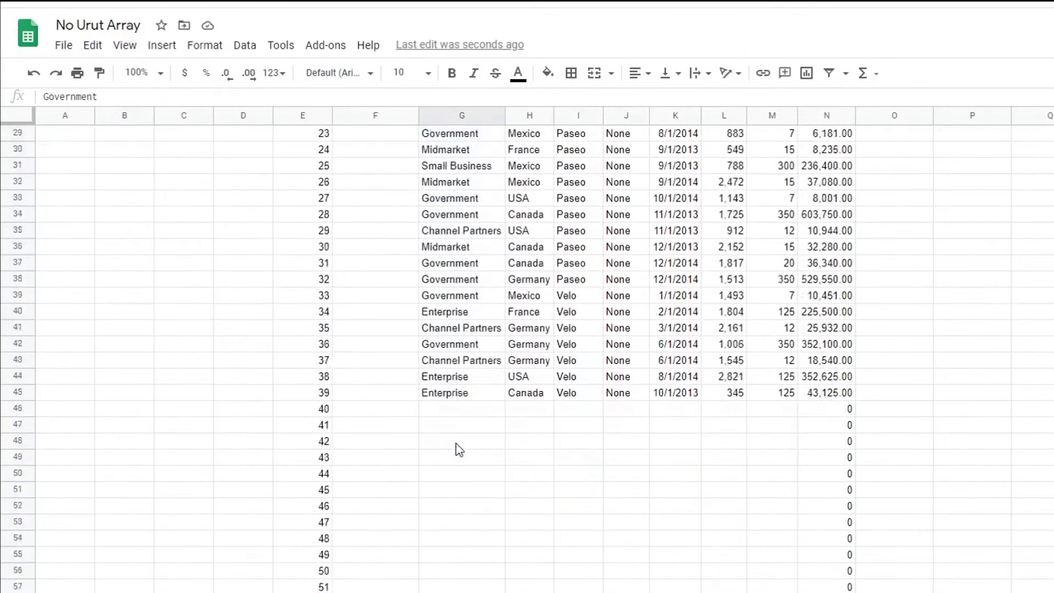
pyautogui.scroll(2, 456, 400)
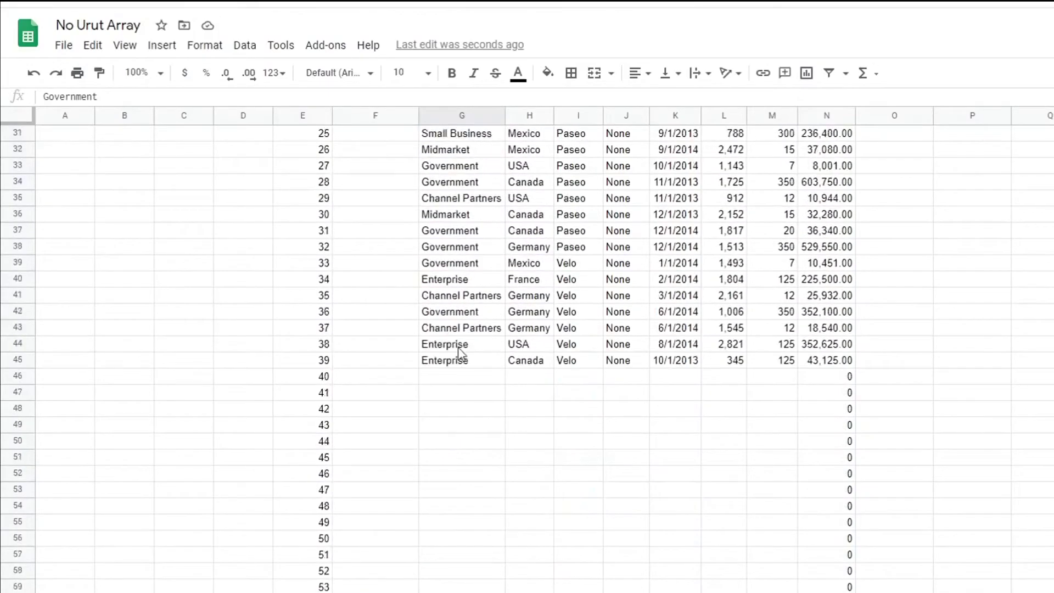
pyautogui.click(321, 379)
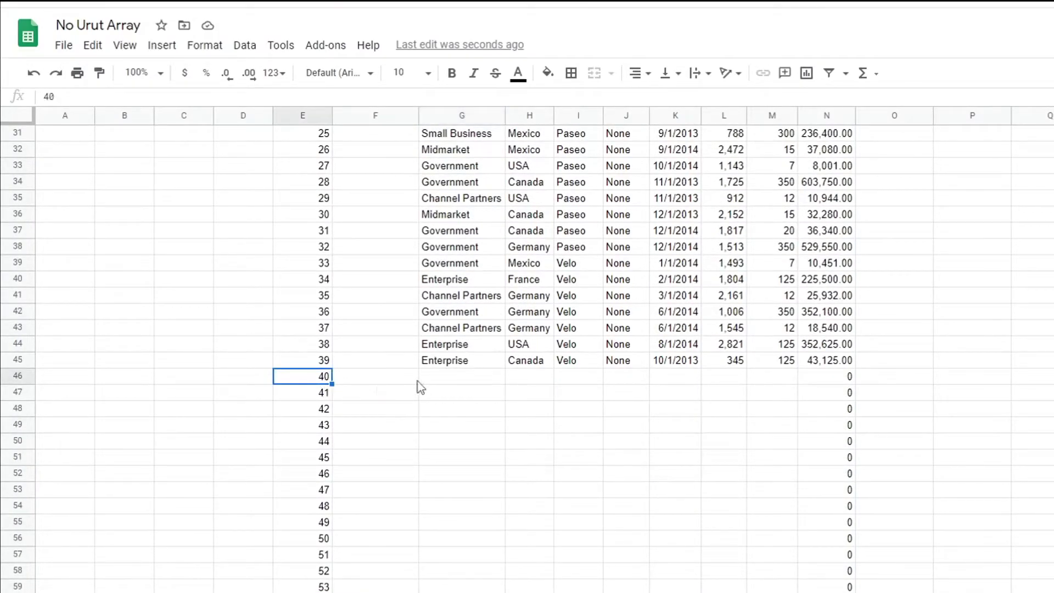
# Delete the empty "No." column F between the column E numbers and the Segment data
pyautogui.scroll(8, 406, 382)
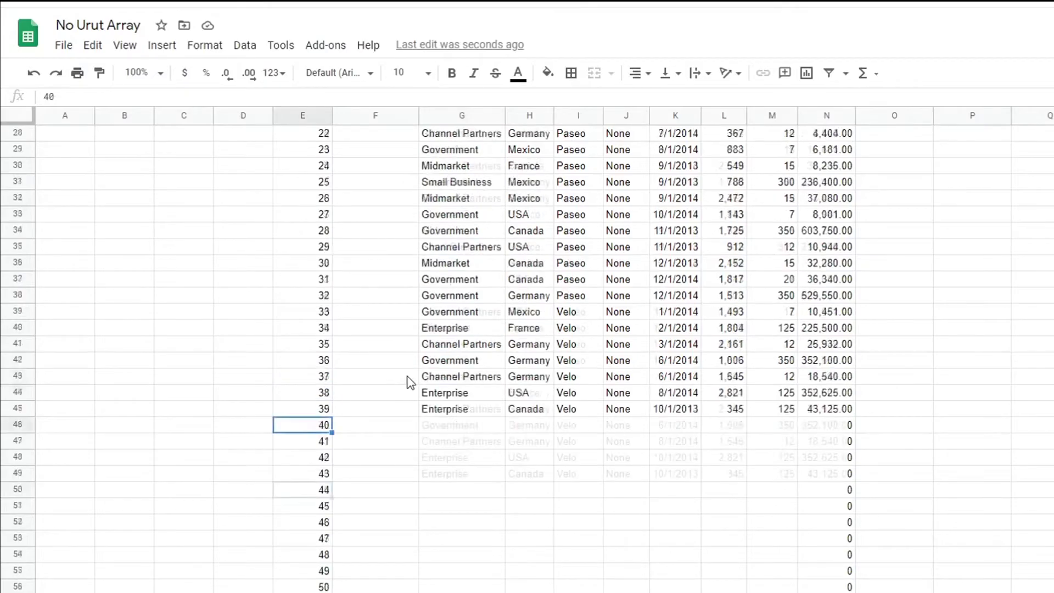
pyautogui.scroll(3, 409, 382)
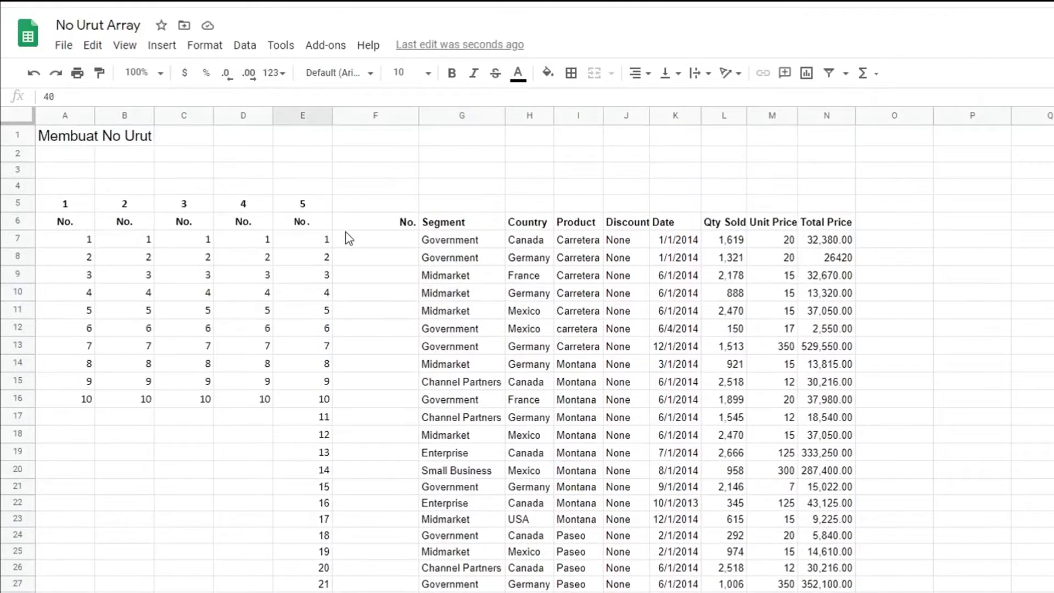
pyautogui.click(365, 116)
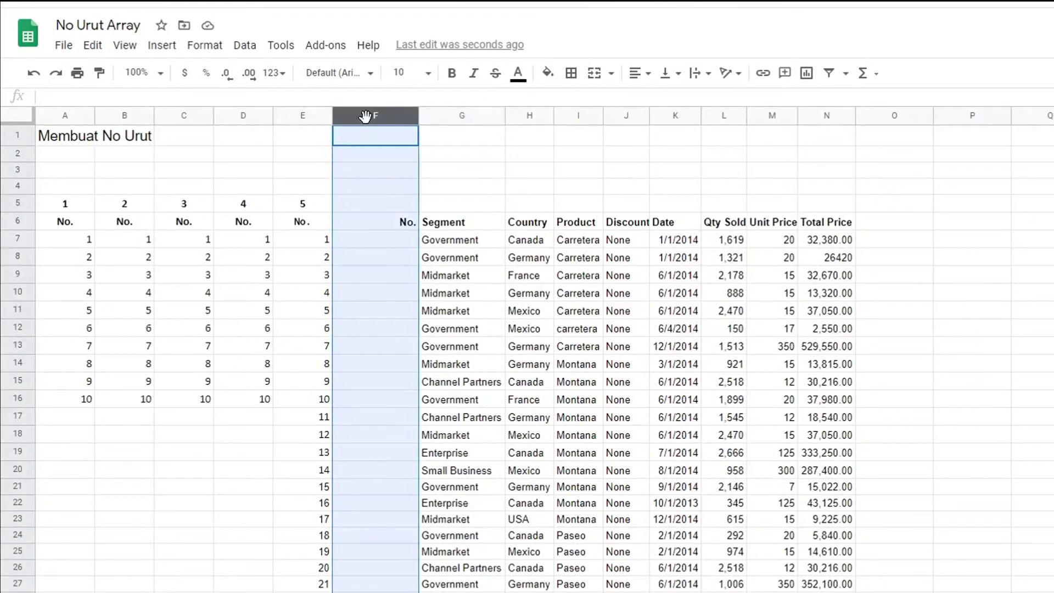
pyautogui.rightClick(365, 116)
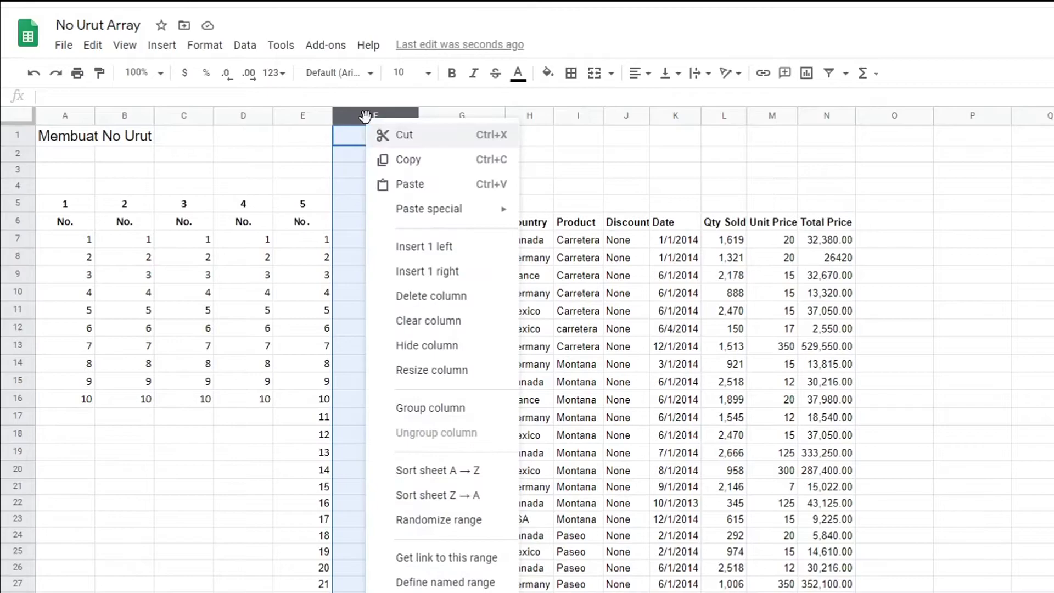
pyautogui.click(426, 299)
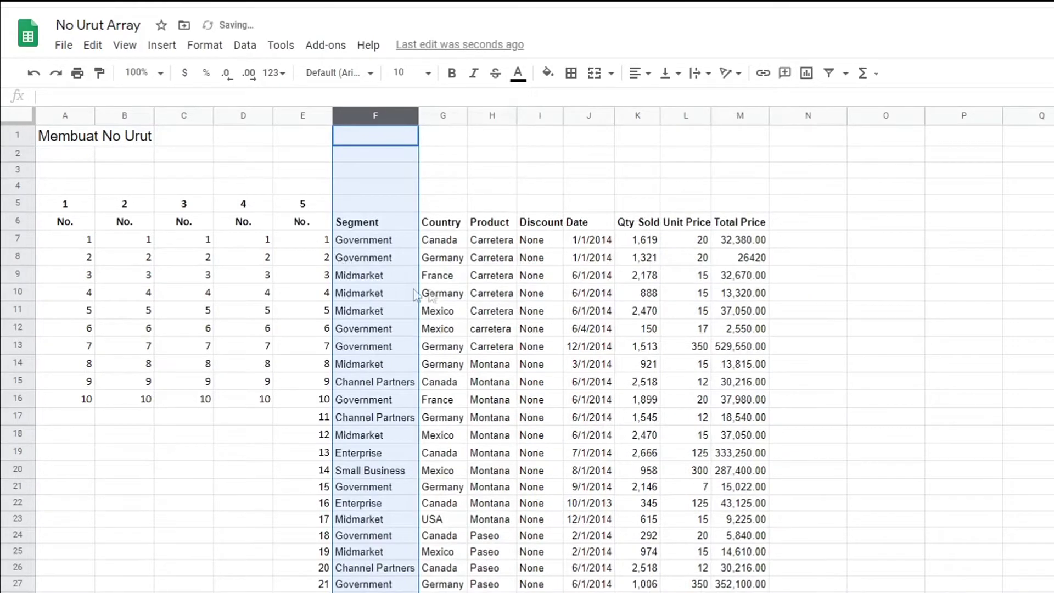
pyautogui.click(373, 297)
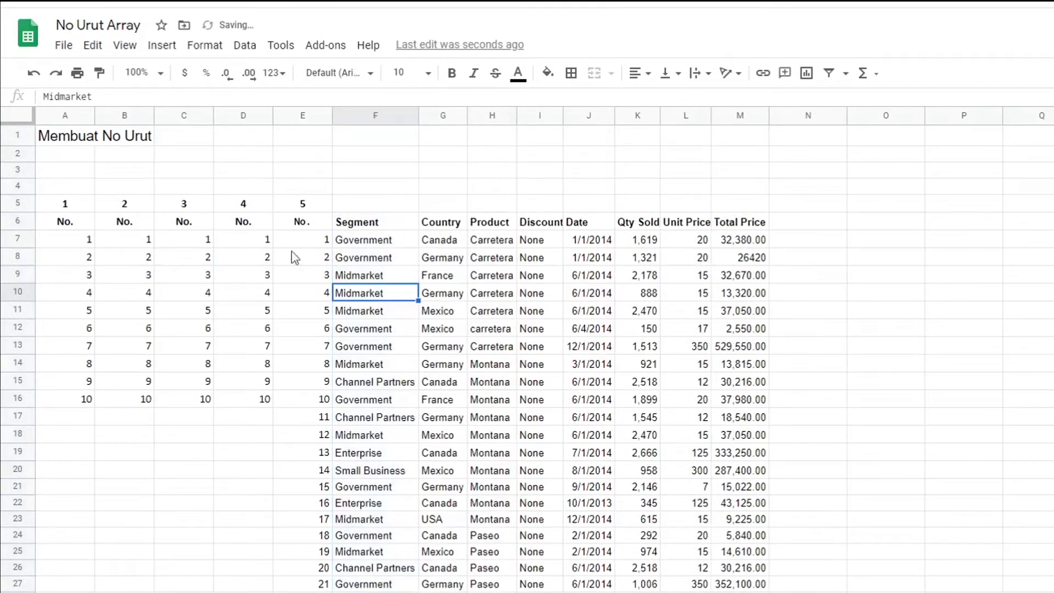
# Center-align all of column E horizontally
pyautogui.click(303, 225)
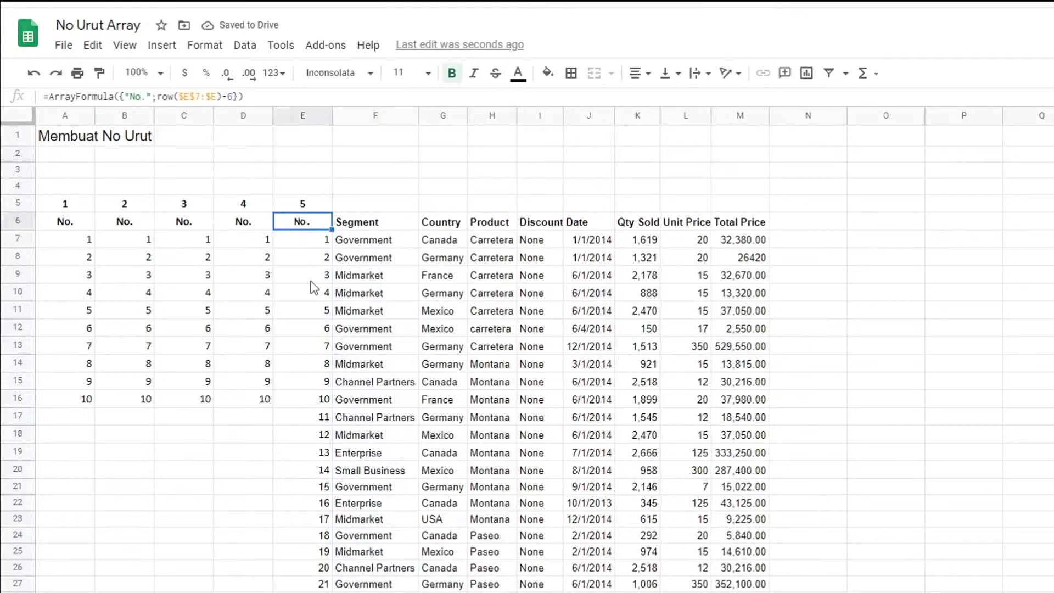
pyautogui.click(305, 115)
pyautogui.click(651, 77)
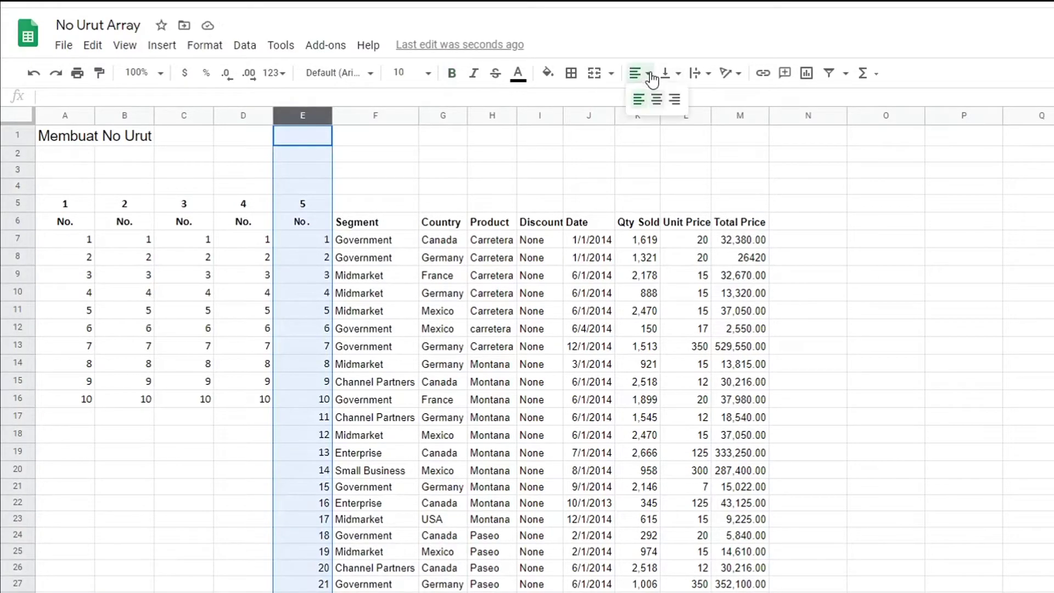
pyautogui.click(658, 100)
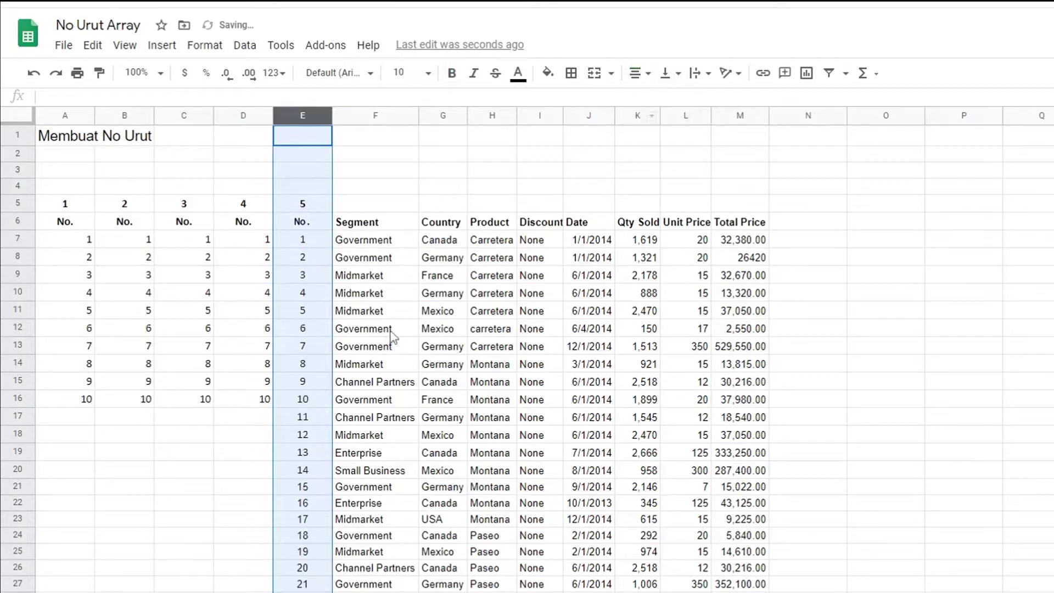
# Compare the end of the Segment data in column F with the column E numbering around rows 45 and 46
pyautogui.click(304, 419)
pyautogui.scroll(-4, 313, 419)
pyautogui.scroll(-2, 311, 418)
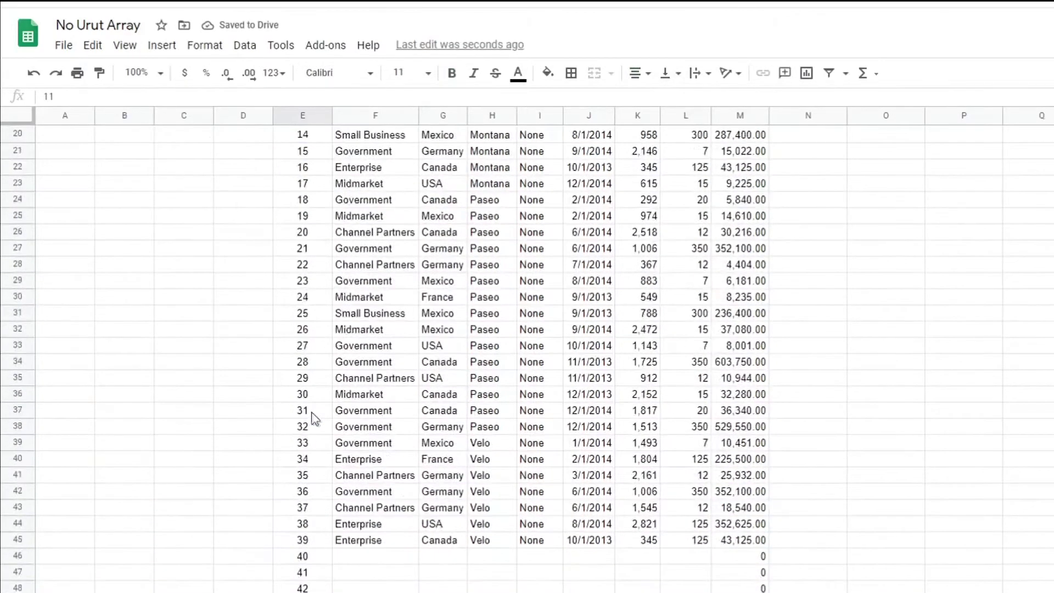
pyautogui.click(360, 540)
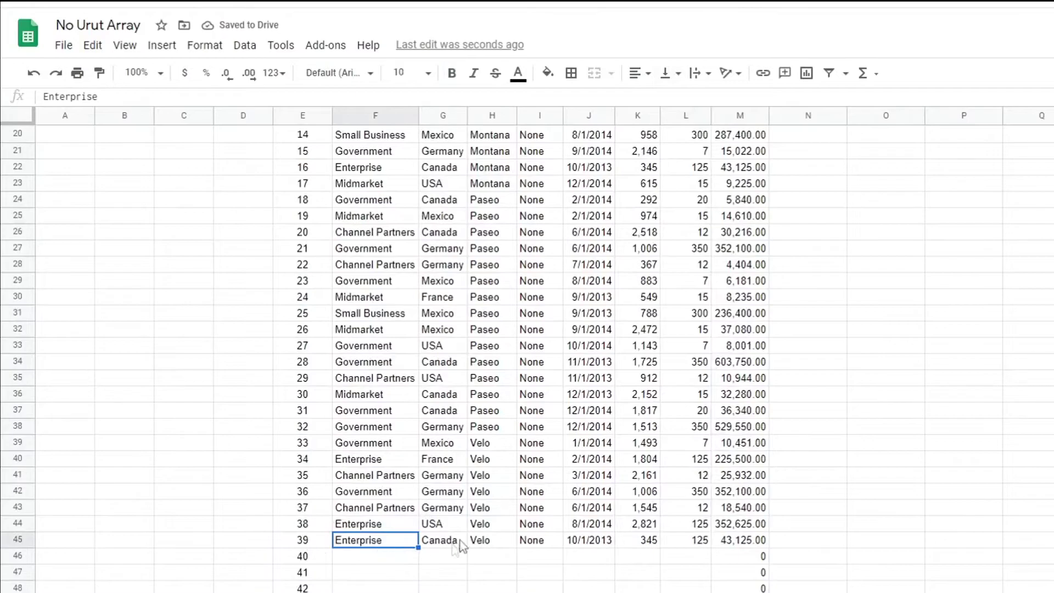
pyautogui.click(387, 560)
pyautogui.click(312, 558)
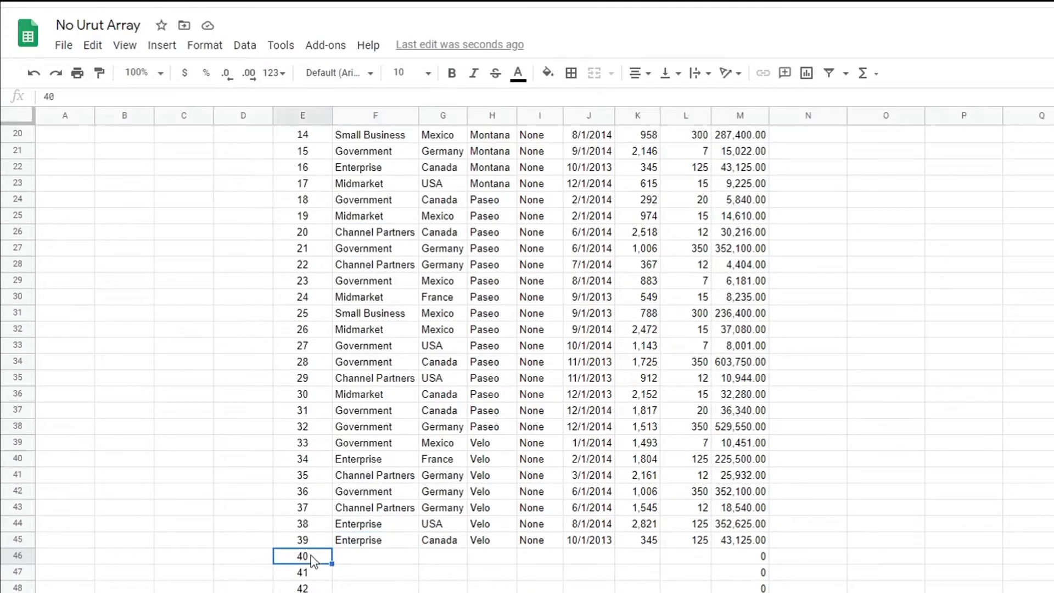
pyautogui.scroll(6, 312, 559)
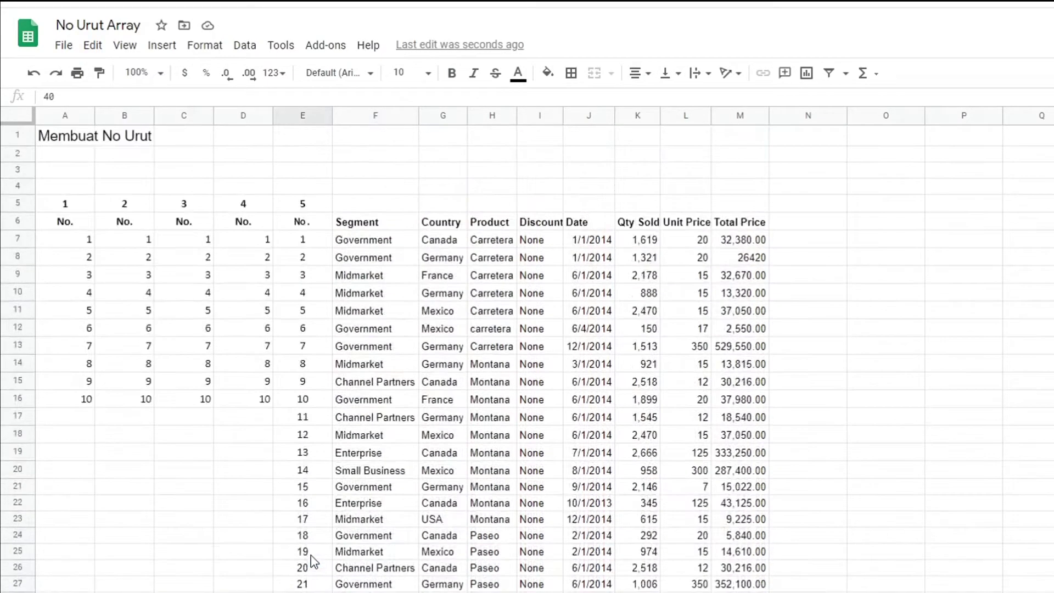
# Start an IF inside the E6 ArrayFormula, before the array, testing whether F7 is empty with F7=""
pyautogui.click(305, 242)
pyautogui.click(307, 223)
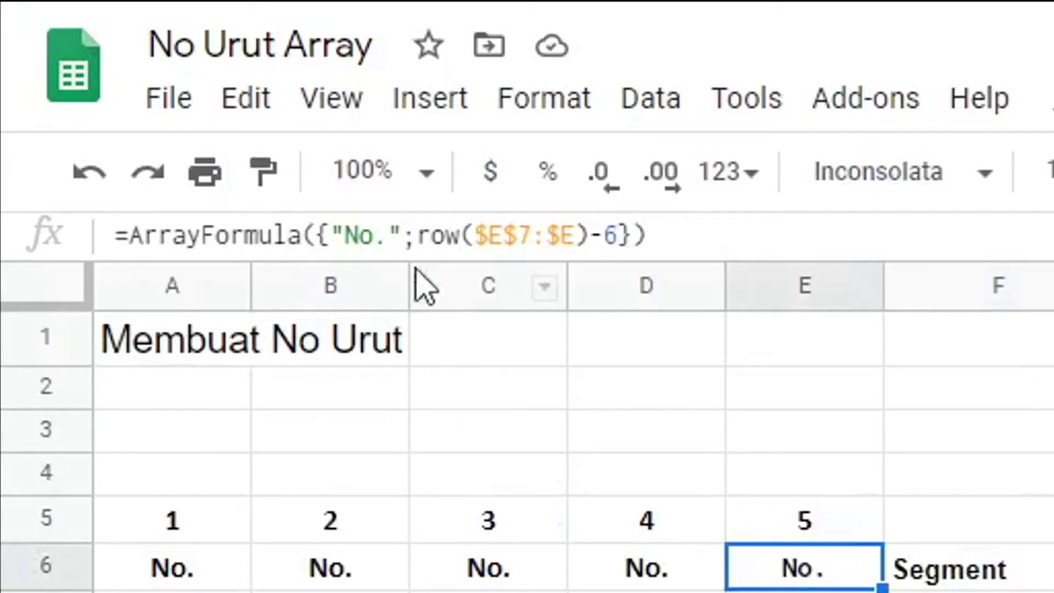
pyautogui.click(318, 235)
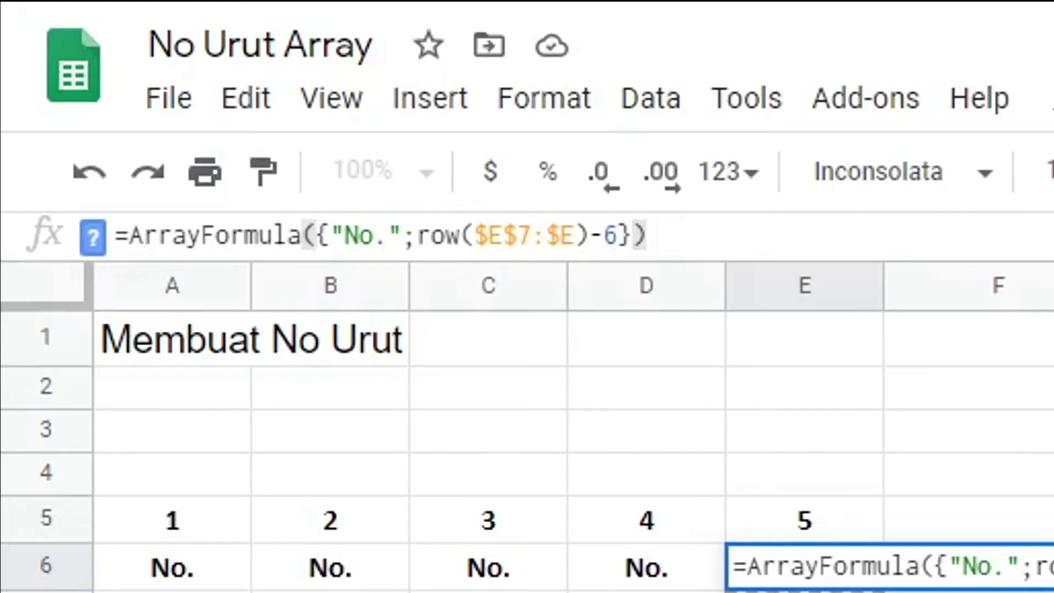
pyautogui.write('if(')
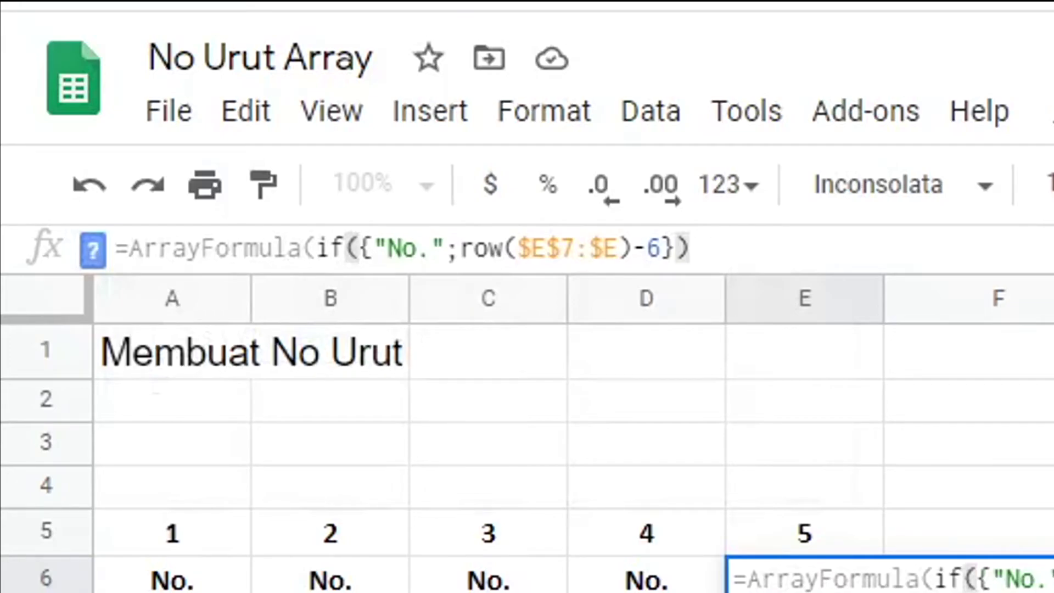
pyautogui.press('Right')
pyautogui.press('Down')
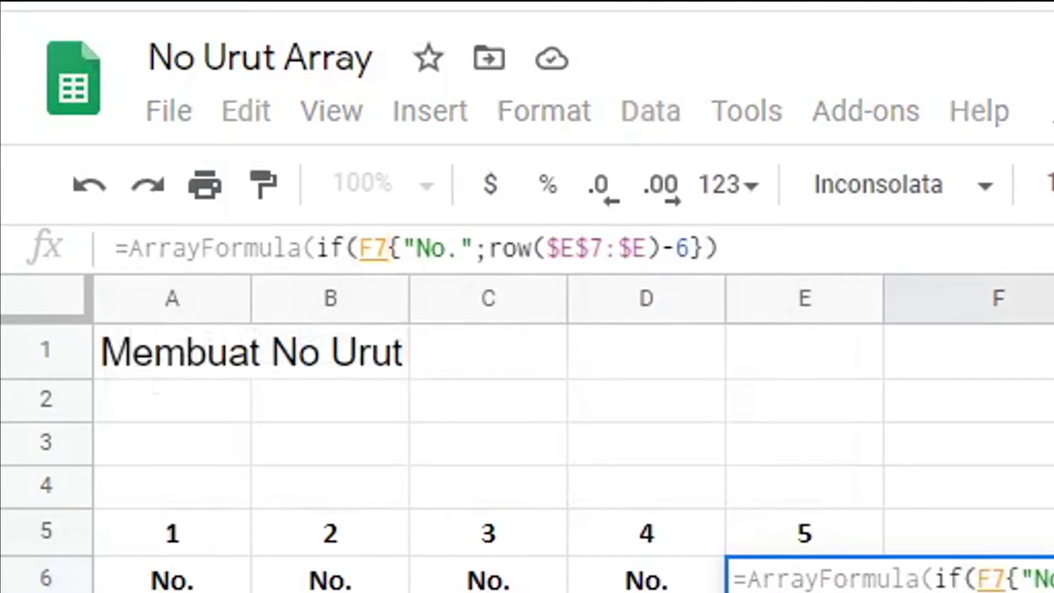
pyautogui.write('=')
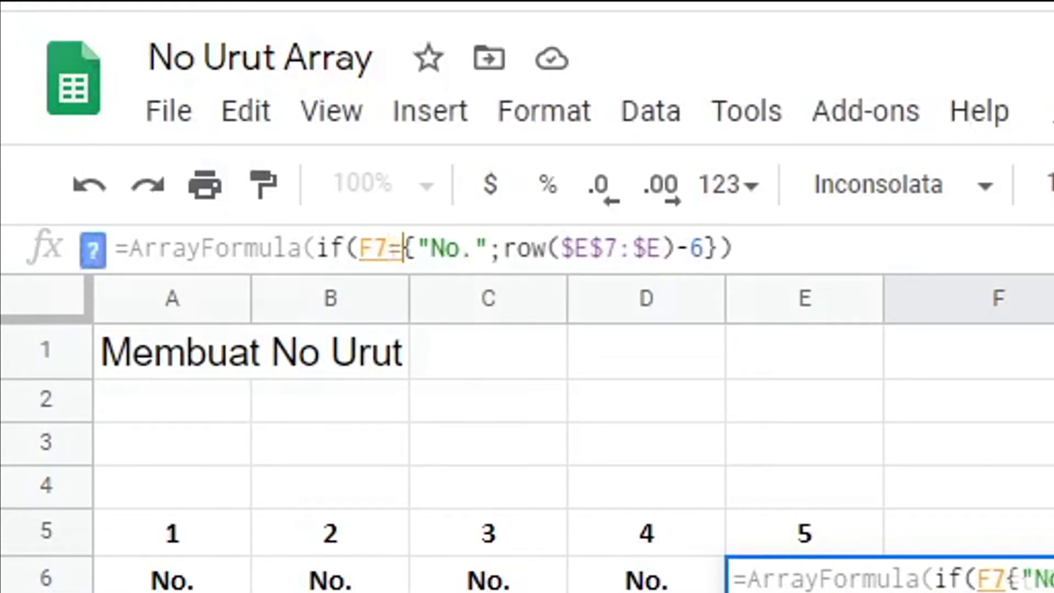
pyautogui.write('""')
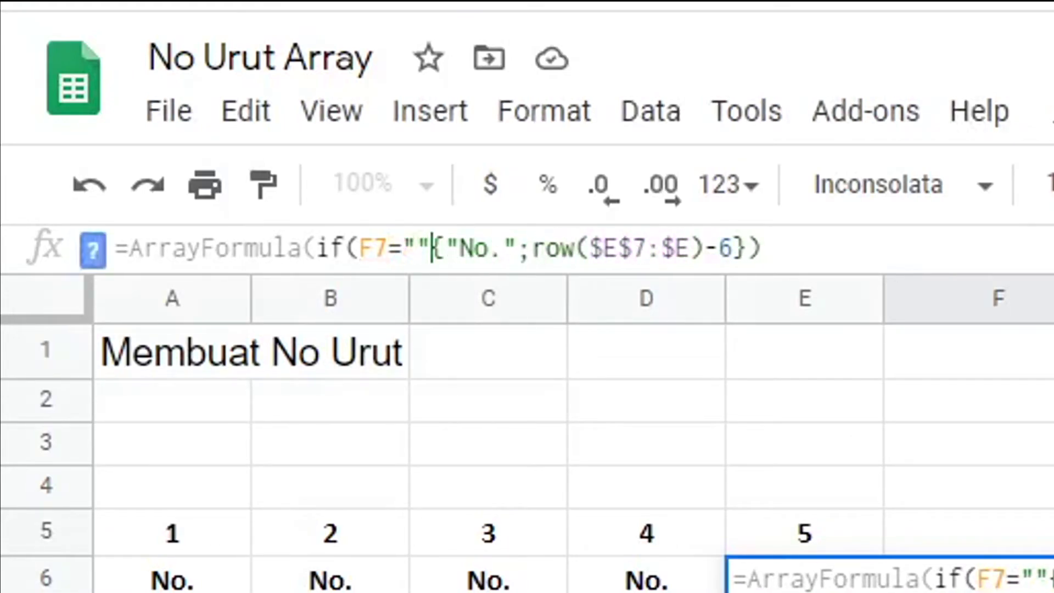
# Return "" for a true test and the array otherwise, entering E6 as =ArrayFormula(if(F7="","",{"No.";row($E$7:$E)-6}))
pyautogui.write(',')
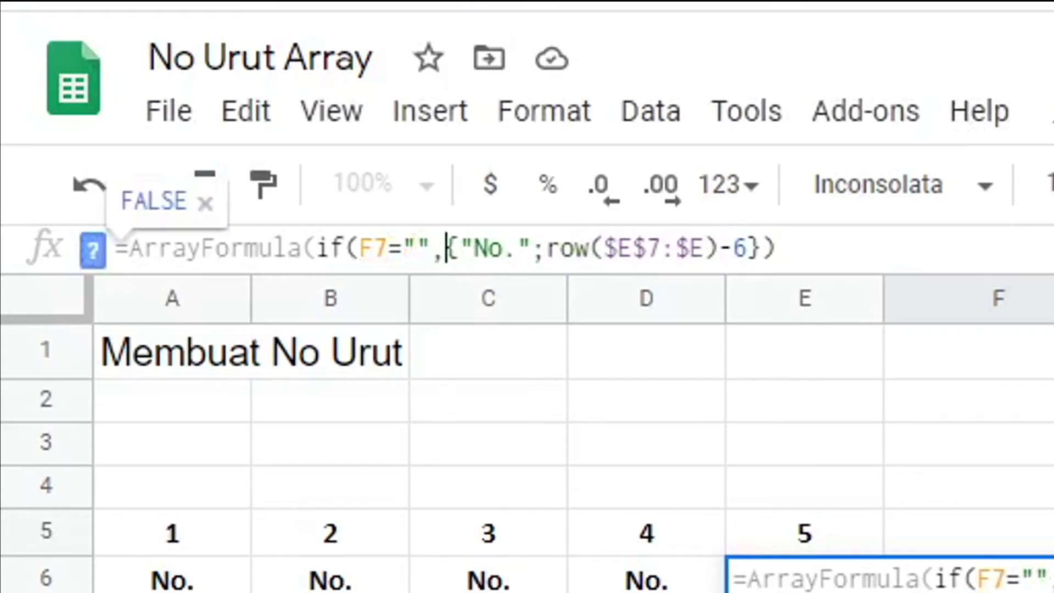
pyautogui.write('""')
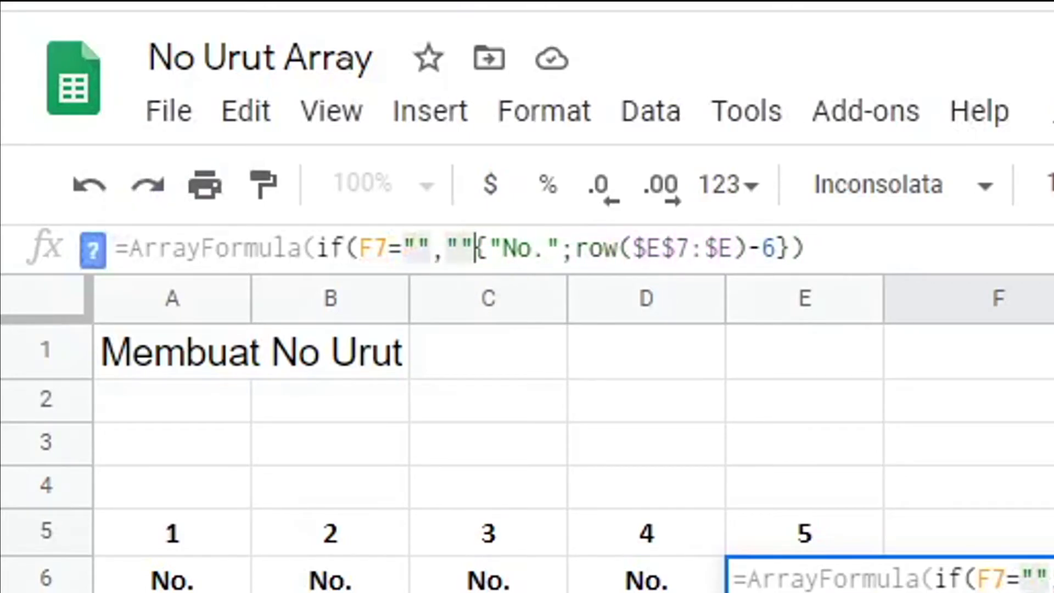
pyautogui.write(',')
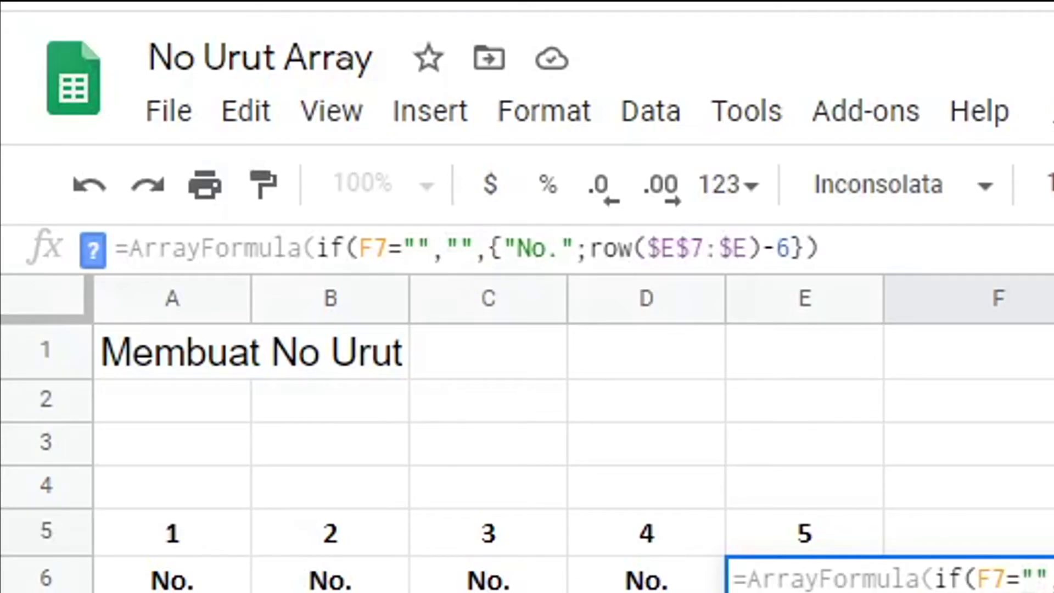
pyautogui.click(355, 248)
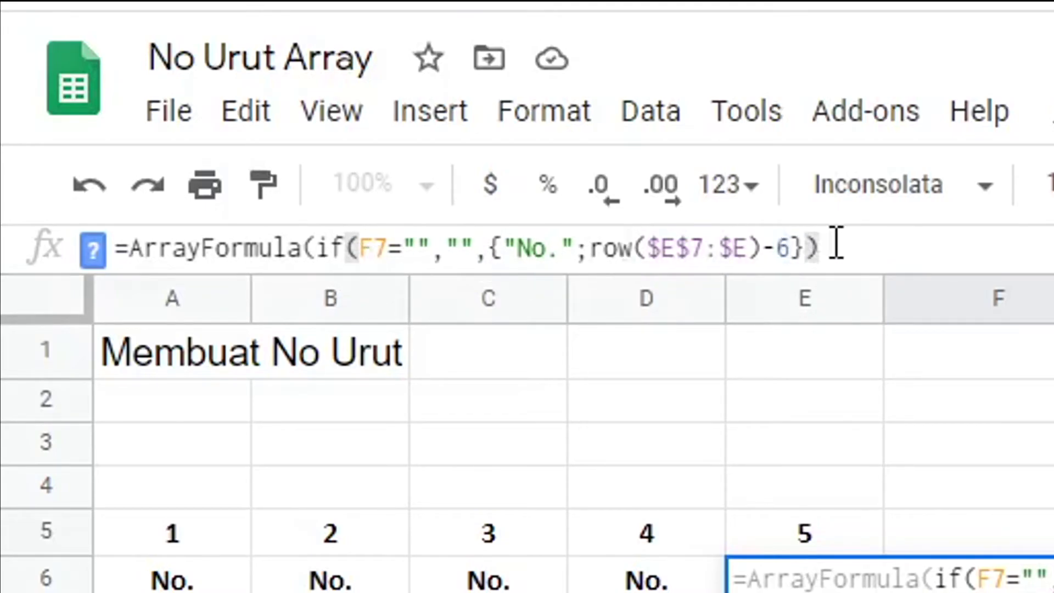
pyautogui.write(')')
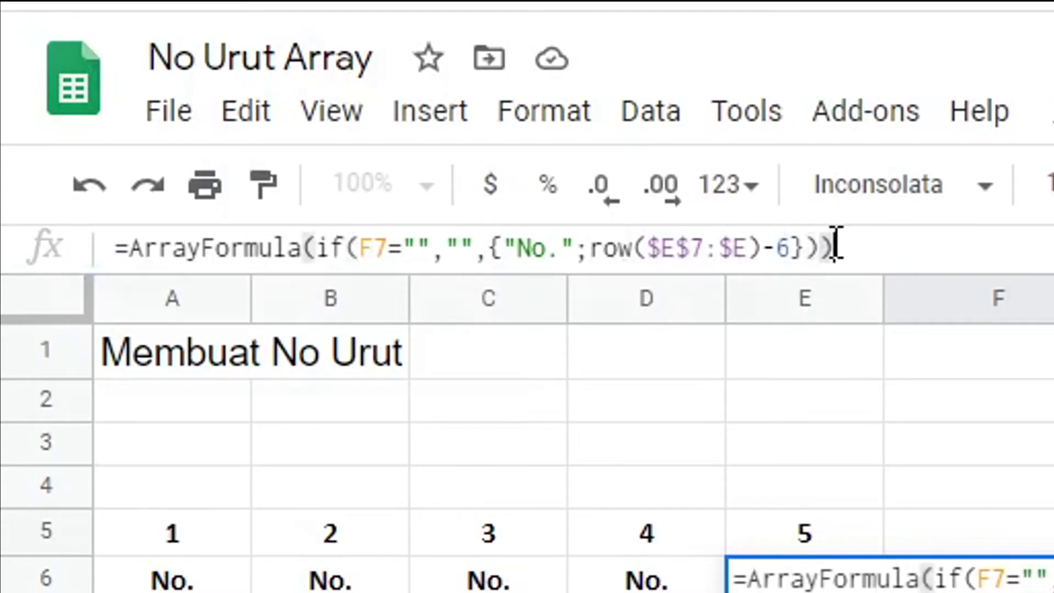
pyautogui.press('Return')
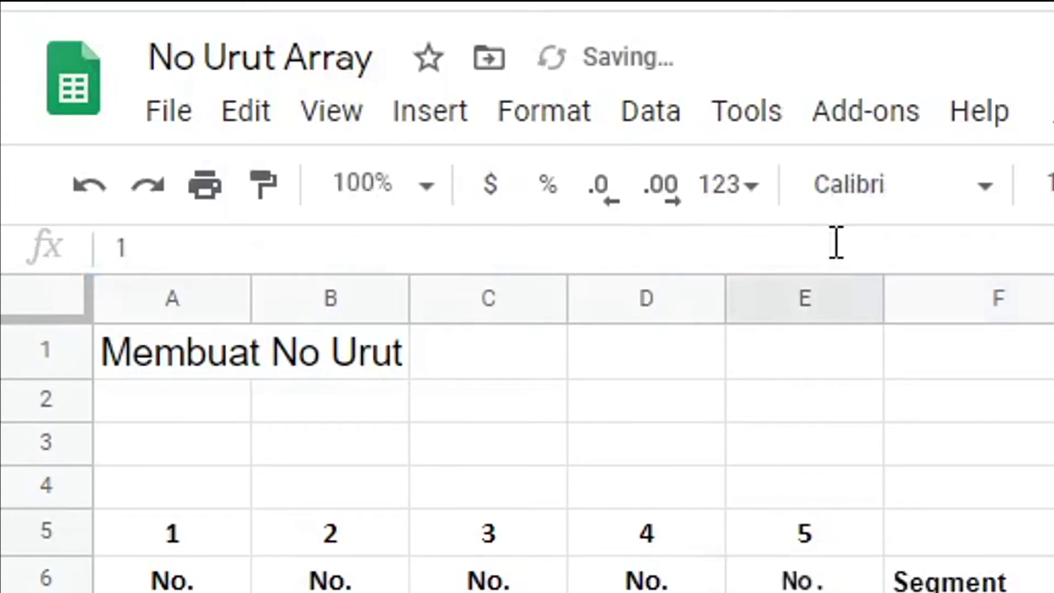
# Check whether the column E numbering still continues below the last data row with the IF formula in place
pyautogui.click(187, 453)
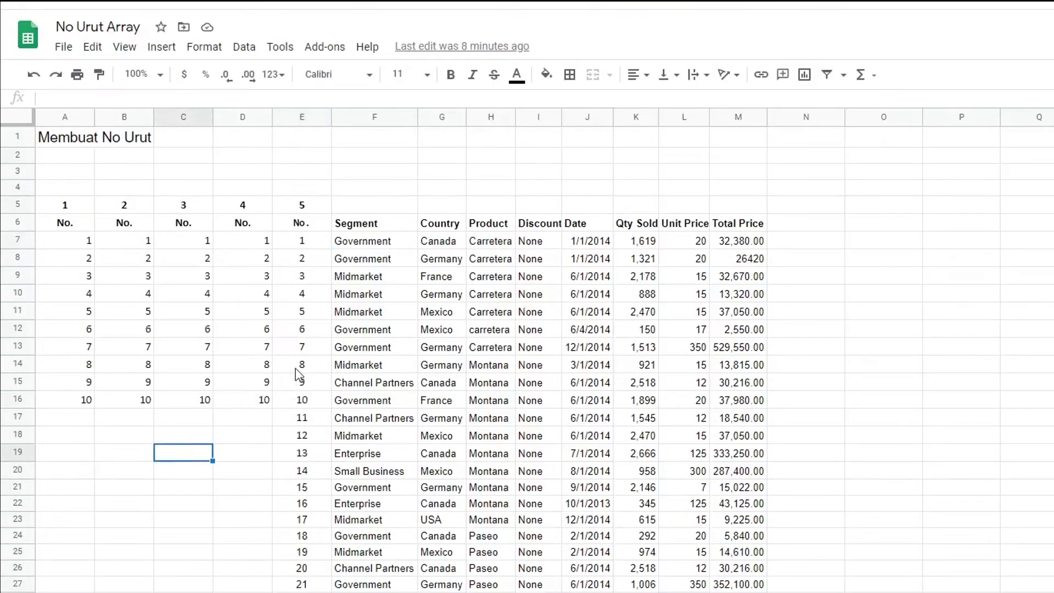
pyautogui.scroll(-14, 299, 375)
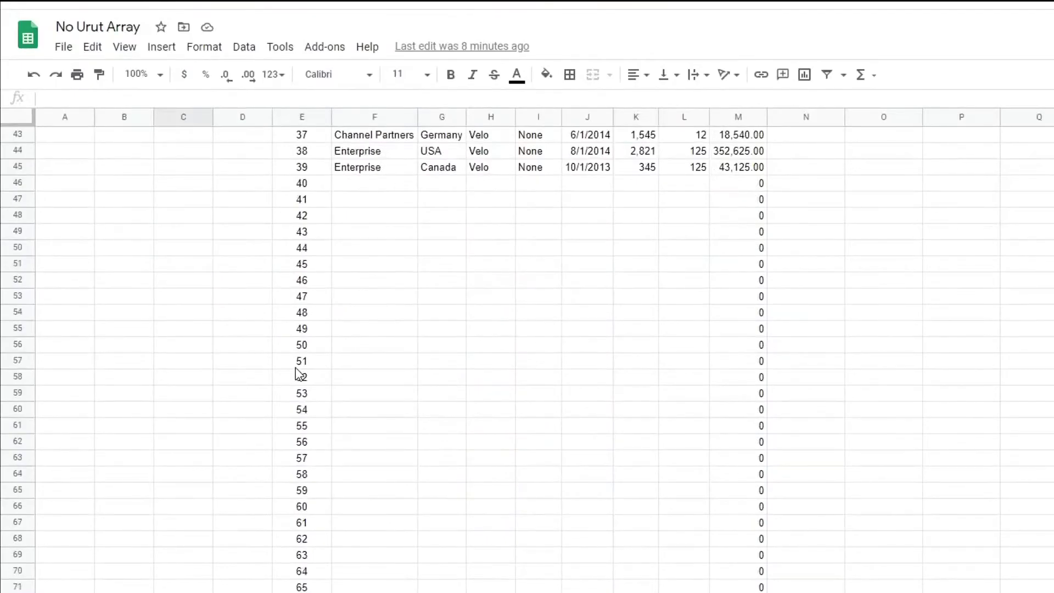
pyautogui.click(302, 190)
pyautogui.click(302, 247)
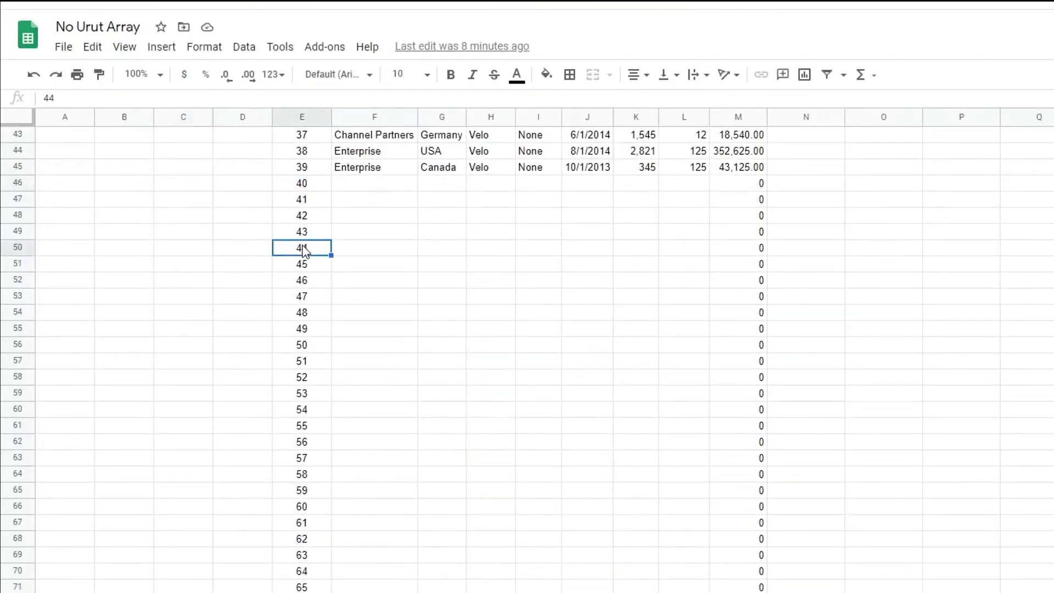
pyautogui.scroll(12, 303, 247)
pyautogui.scroll(3, 302, 250)
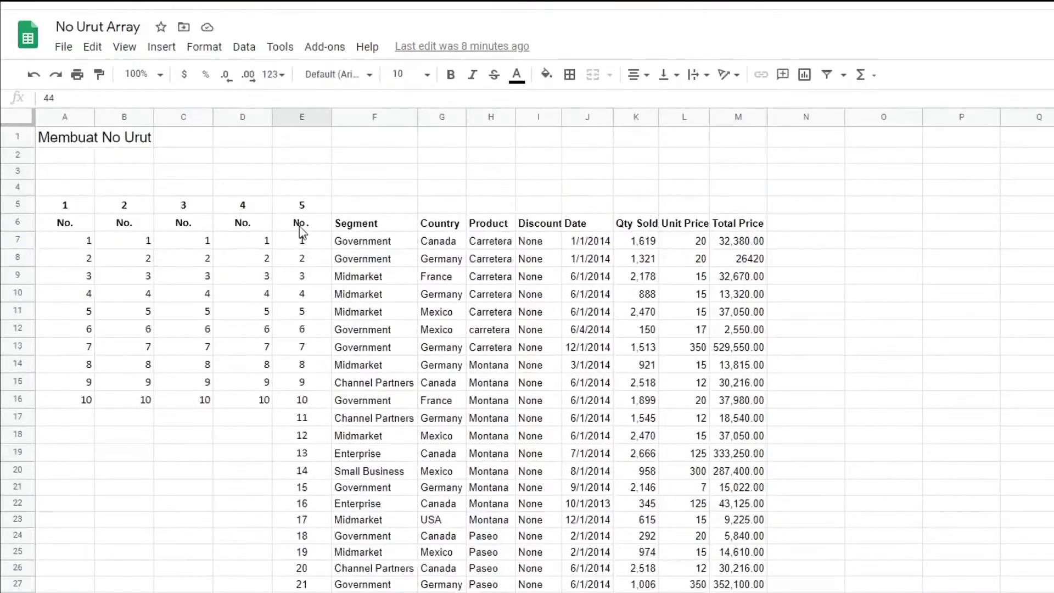
# Extend the IF test in the E6 ArrayFormula from F7 alone to the open-ended absolute range $F$7:$F
pyautogui.click(301, 223)
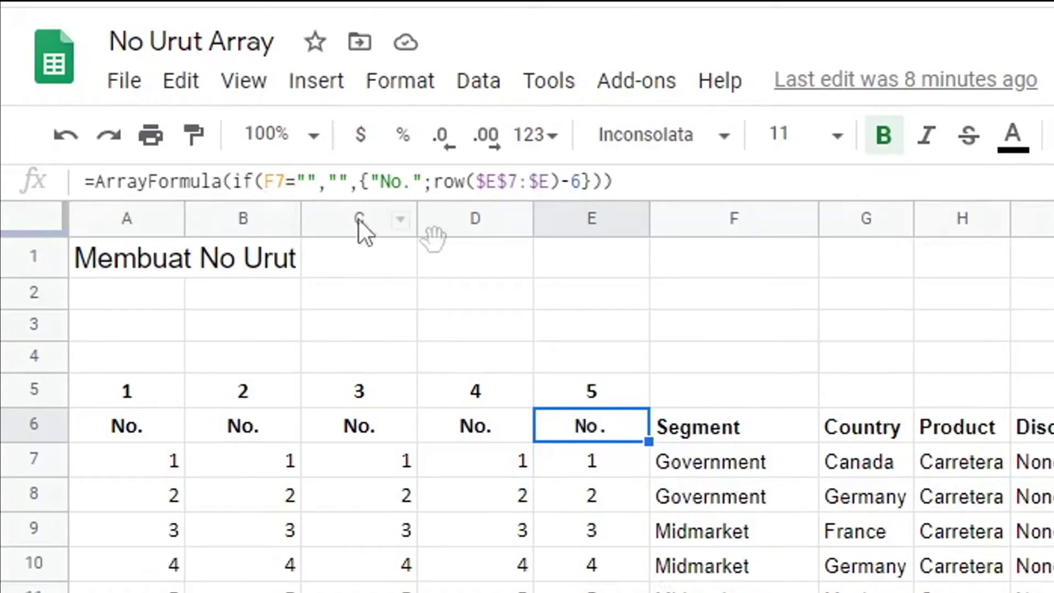
pyautogui.click(717, 468)
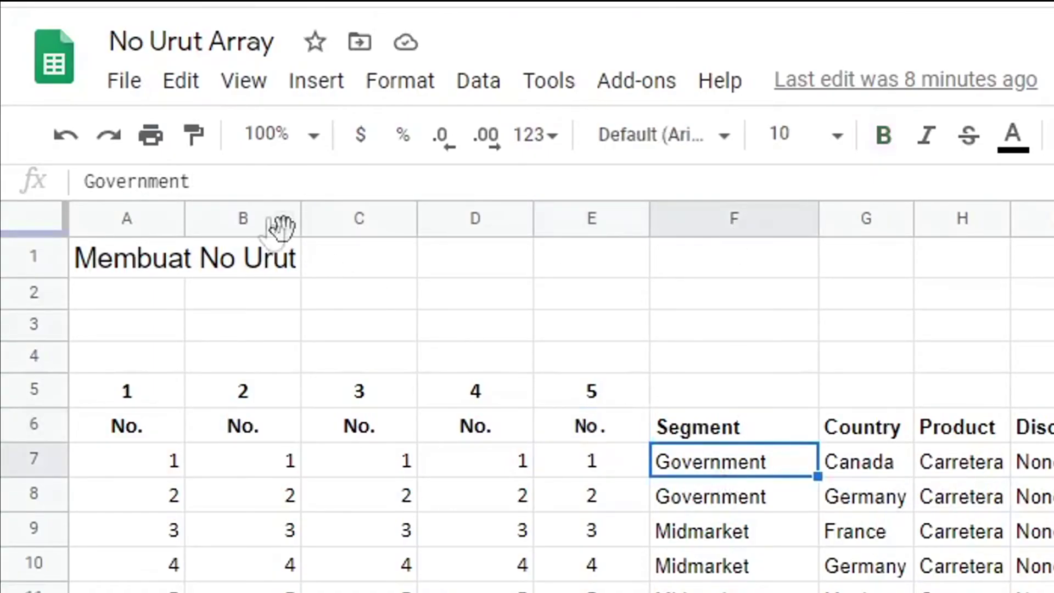
pyautogui.click(600, 434)
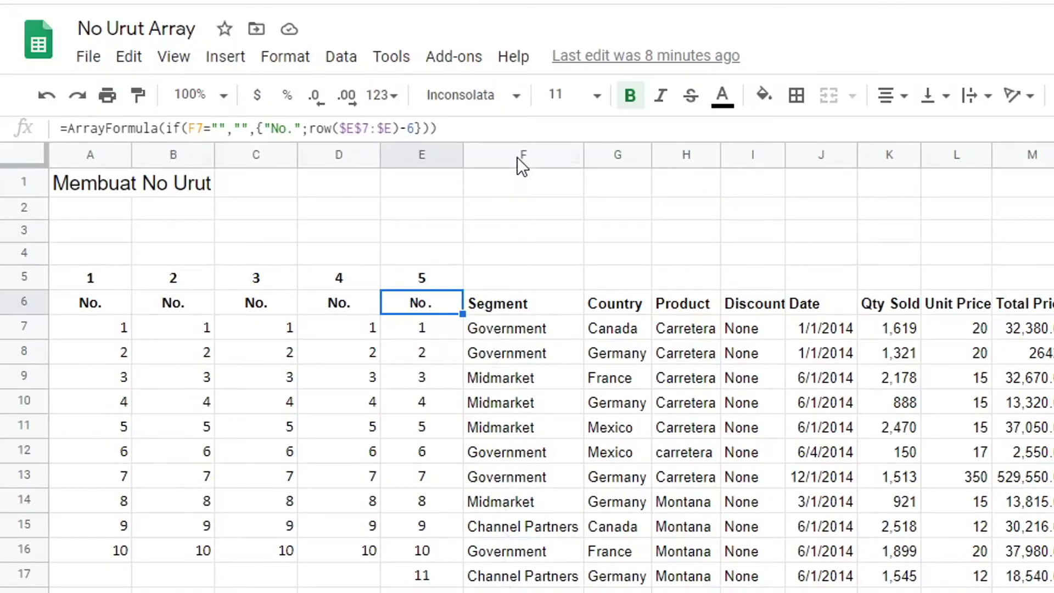
pyautogui.click(204, 131)
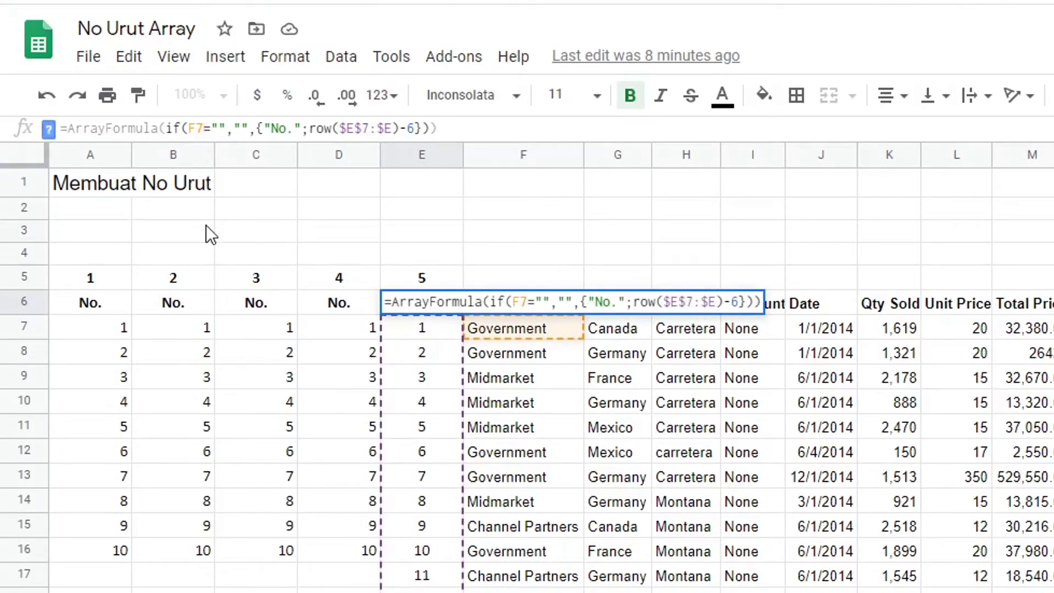
pyautogui.write(':')
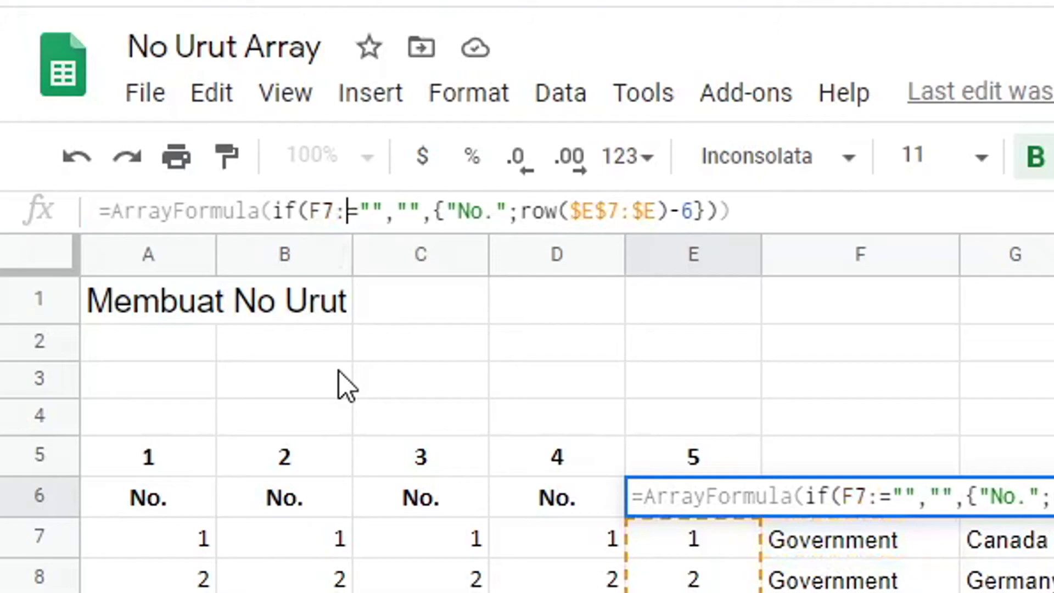
pyautogui.write('F')
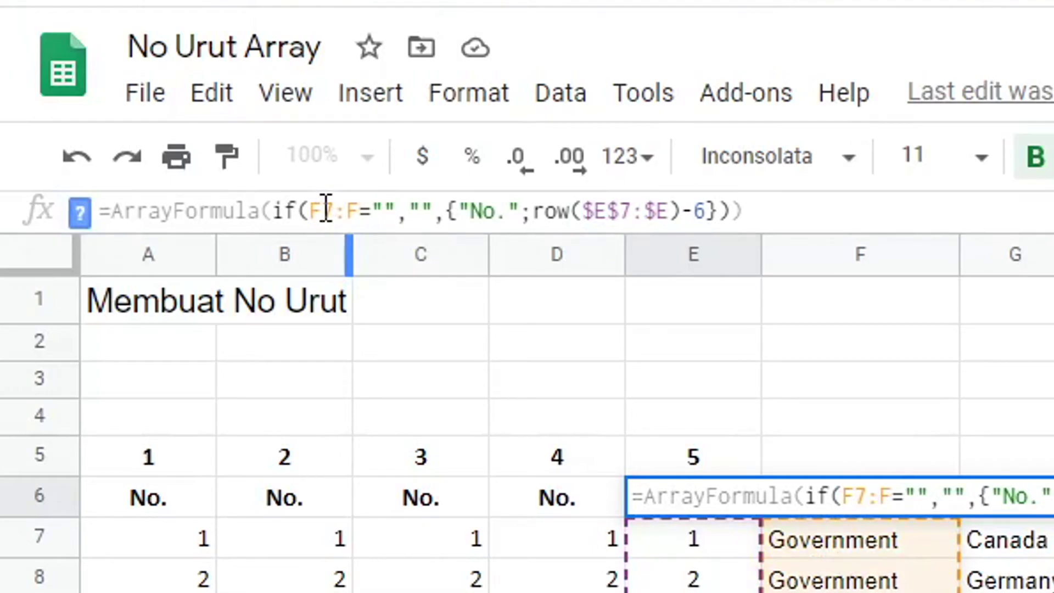
pyautogui.press('F4')
# Compare the end of the column E numbering with the last Segment entry around row 45
pyautogui.scroll(-10, 527, 434)
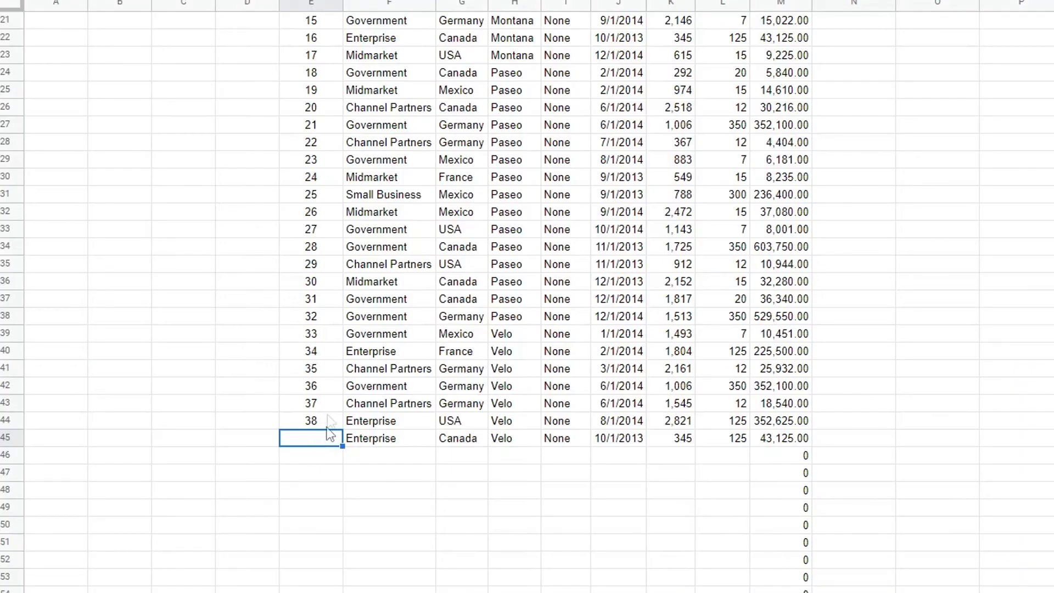
pyautogui.click(372, 446)
pyautogui.click(310, 442)
pyautogui.scroll(7, 310, 440)
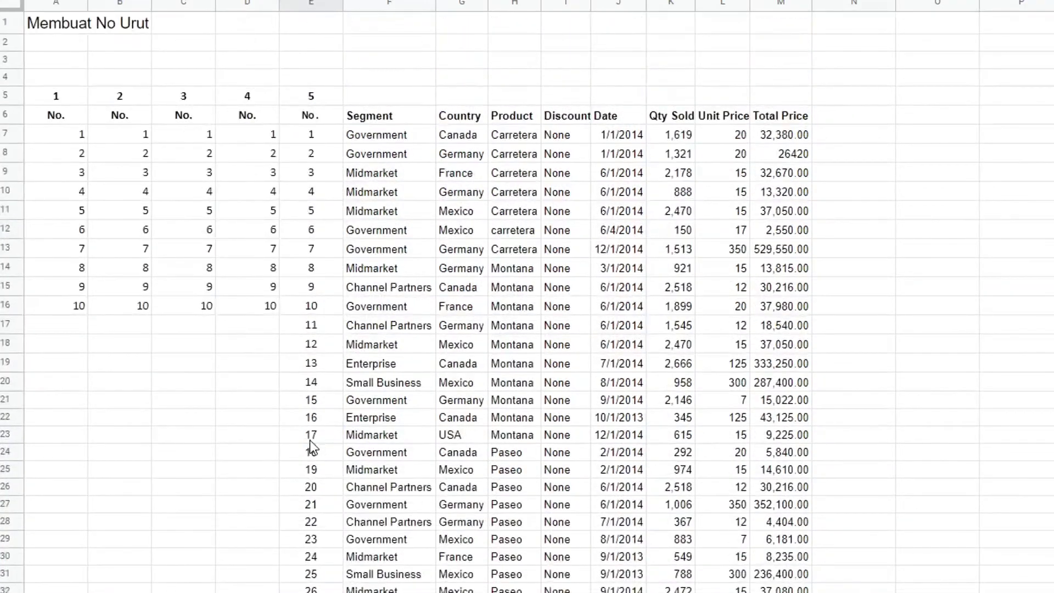
# Start the IF test range at the header row, changing it to $F$6:$F in the E6 formula
pyautogui.click(318, 118)
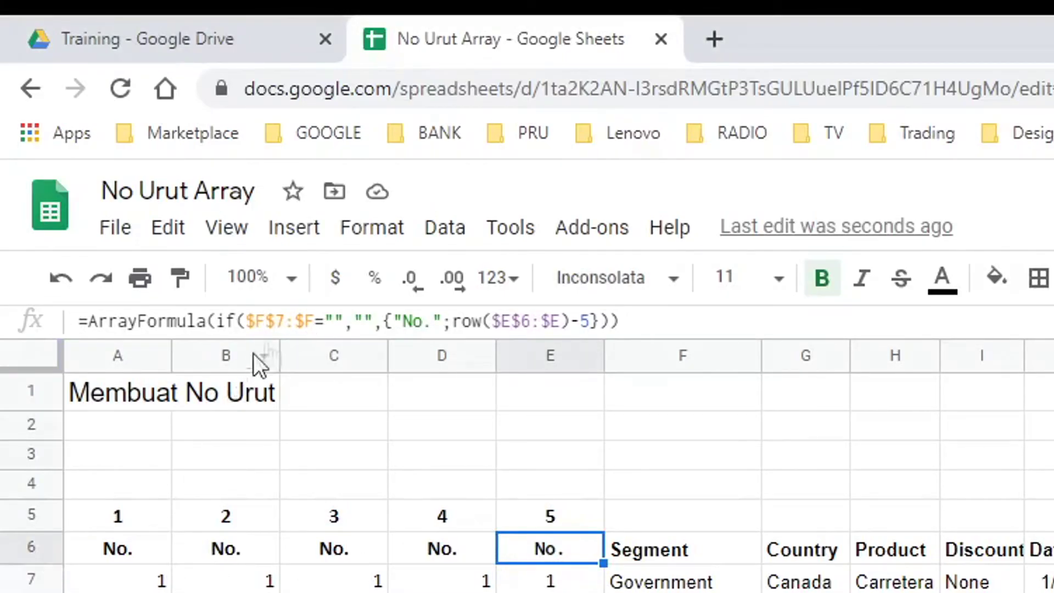
pyautogui.click(44, 558)
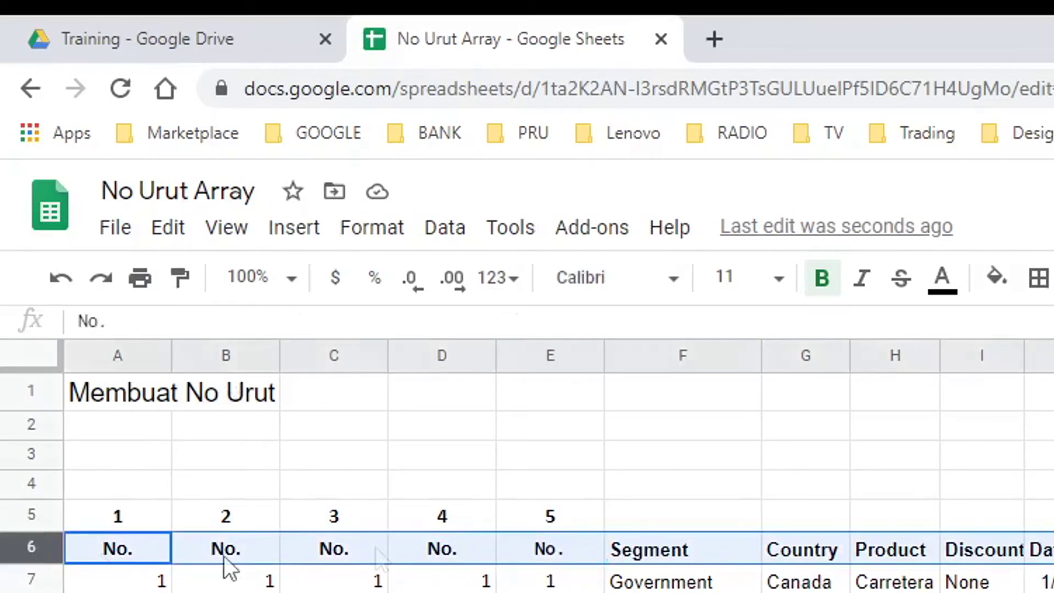
pyautogui.click(554, 552)
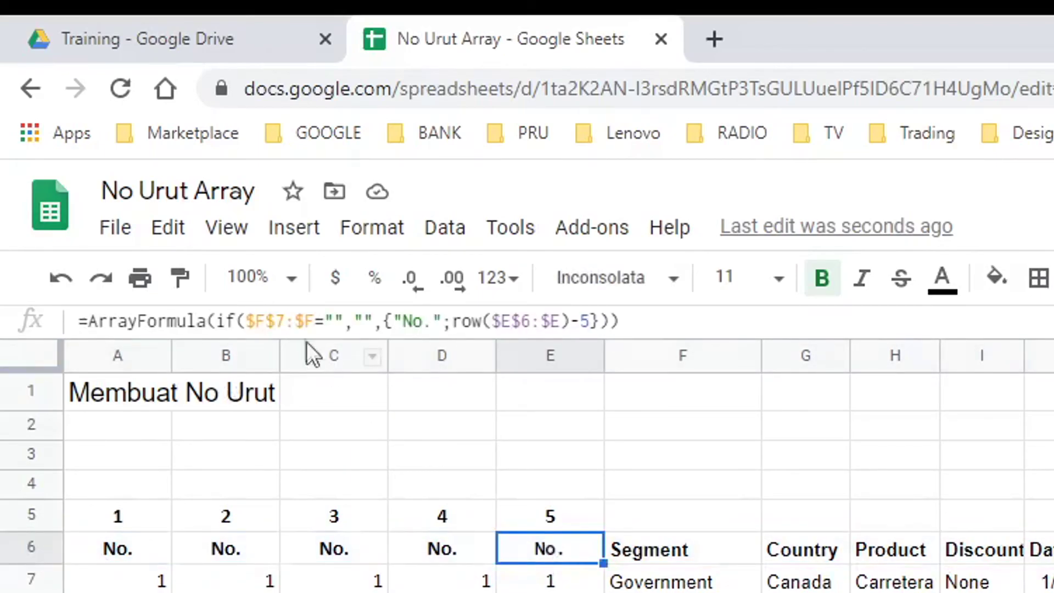
pyautogui.click(277, 321)
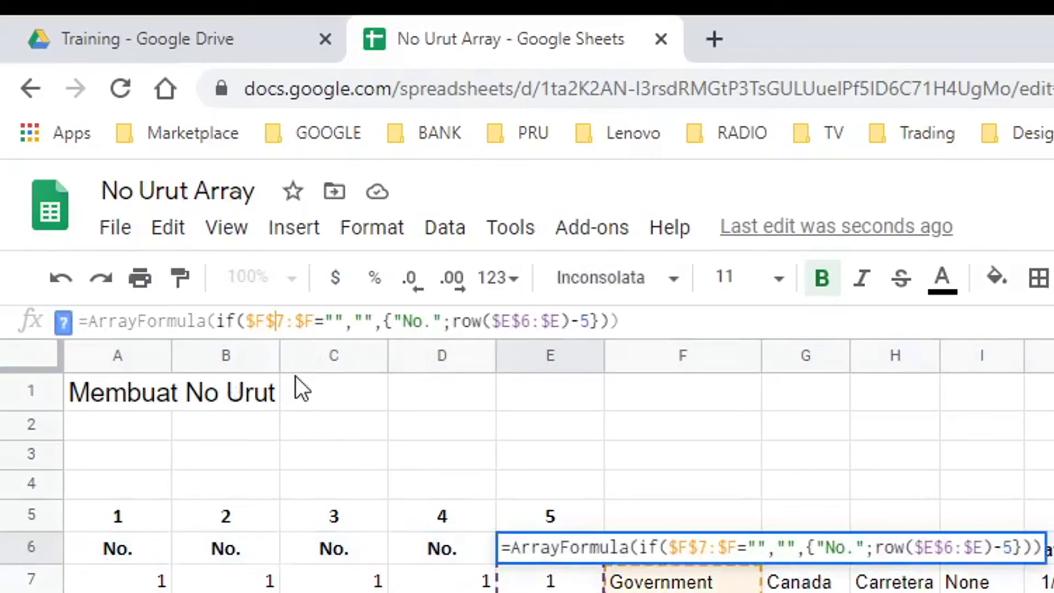
pyautogui.press('Delete')
pyautogui.write('6')
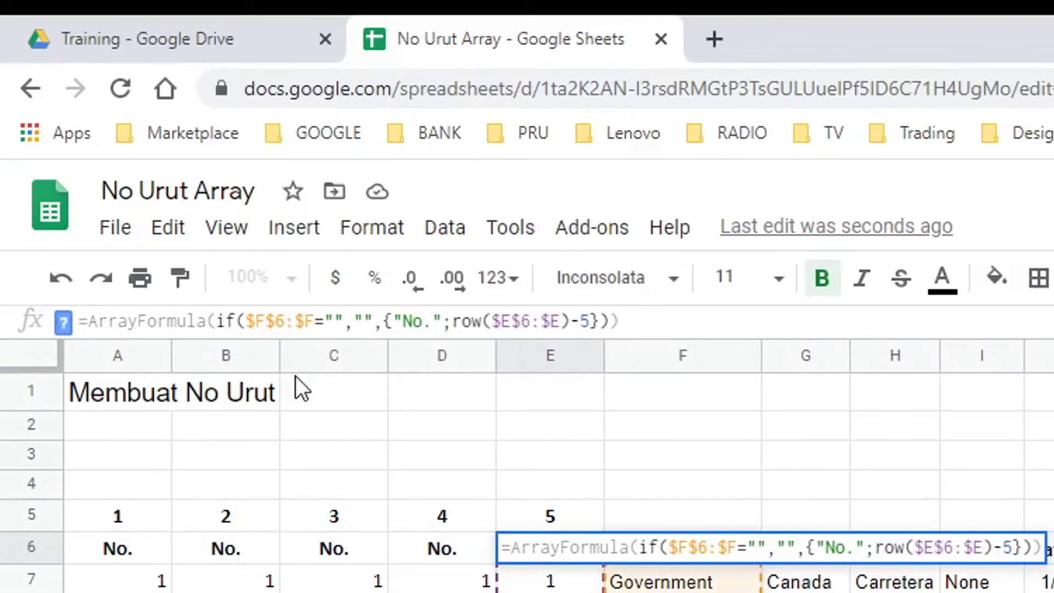
pyautogui.press('Return')
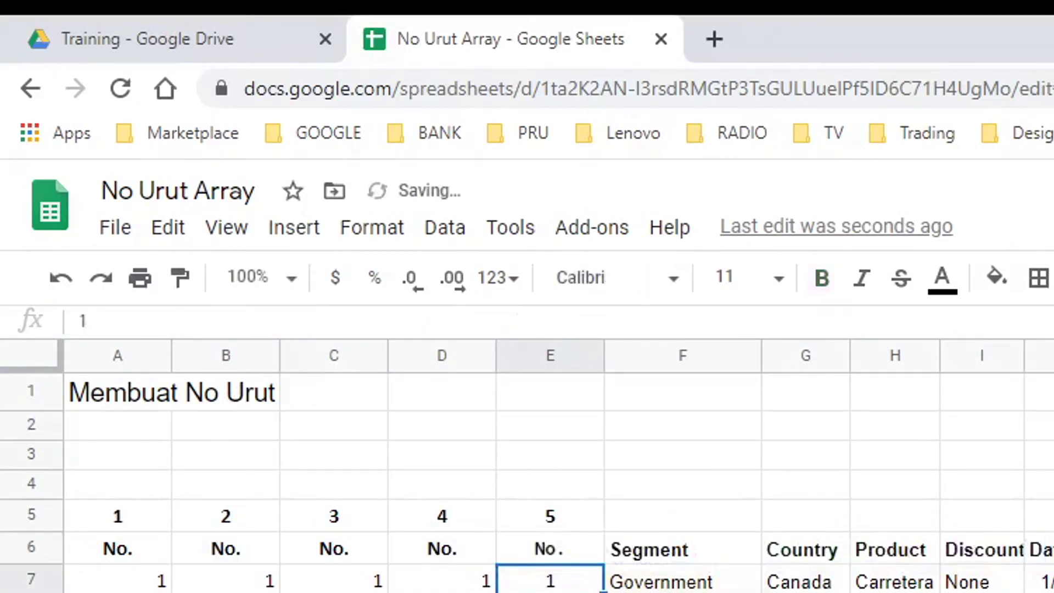
# Check the numbering at the end of the data and clear the extra Enterprise entry in F46
pyautogui.scroll(-10, 295, 375)
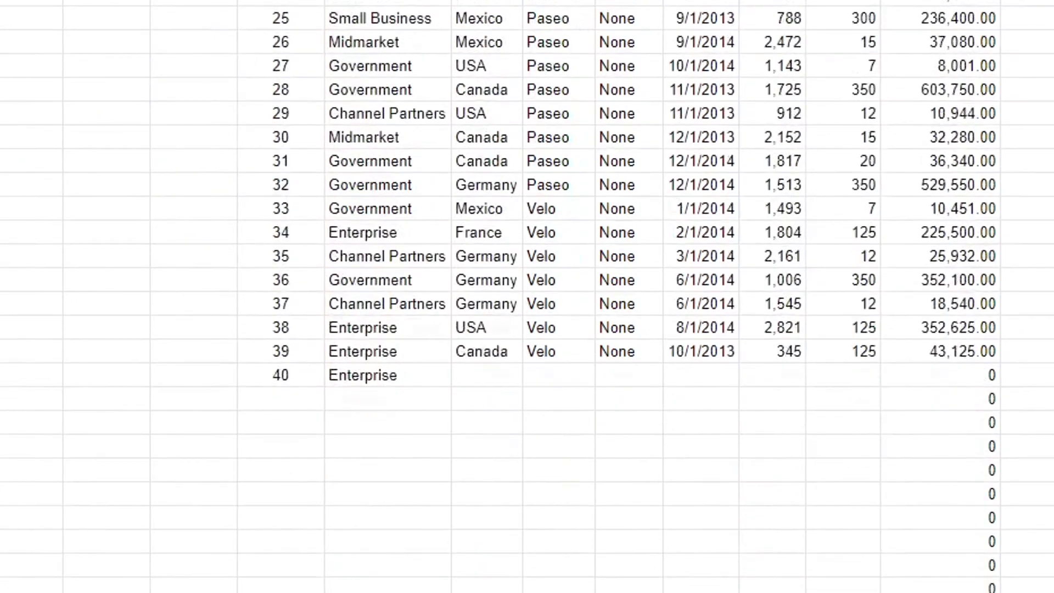
pyautogui.scroll(-3, 313, 337)
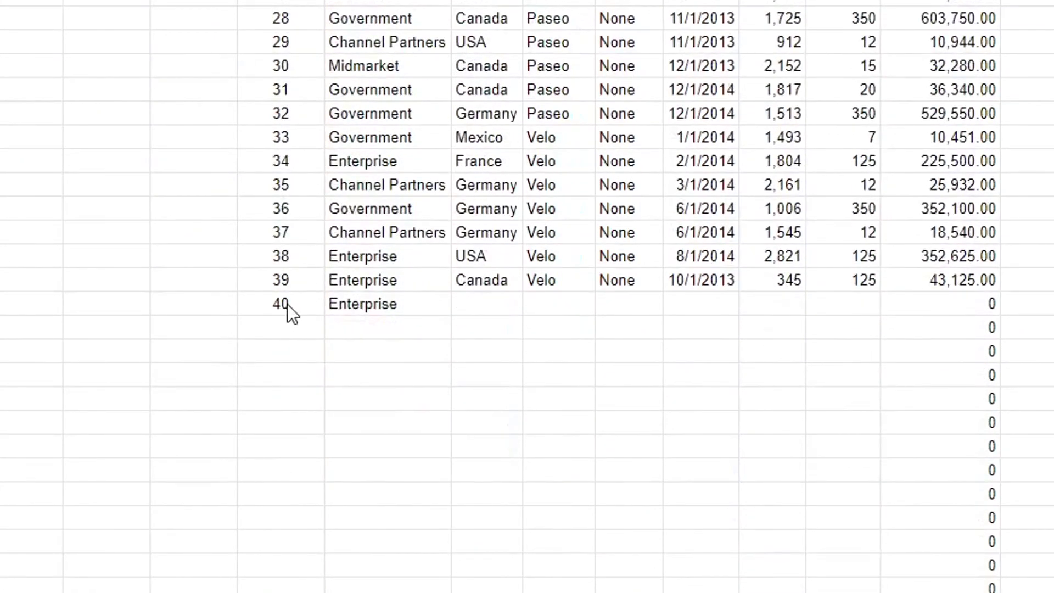
pyautogui.click(287, 304)
pyautogui.click(353, 305)
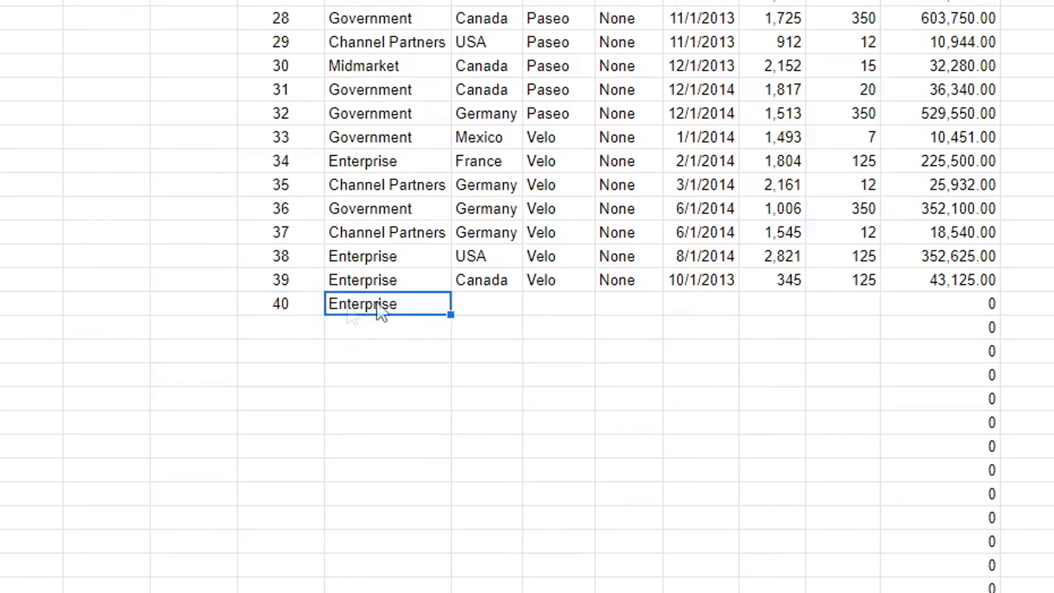
pyautogui.press('Delete')
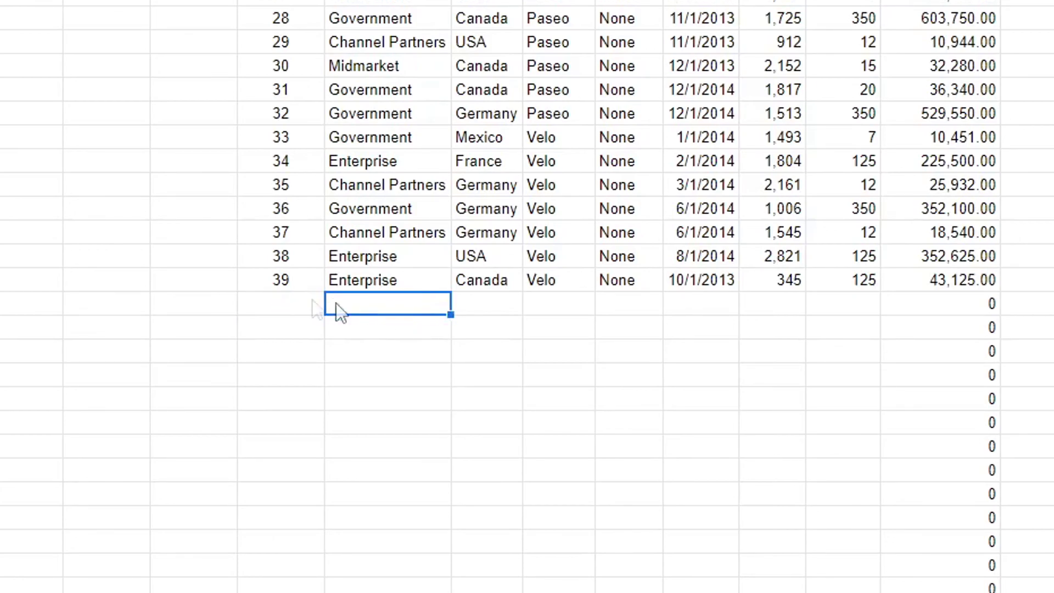
# Test the automatic numbering by filling Enterprise from F45 down through F53, and clear F46:F53 again
pyautogui.click(368, 283)
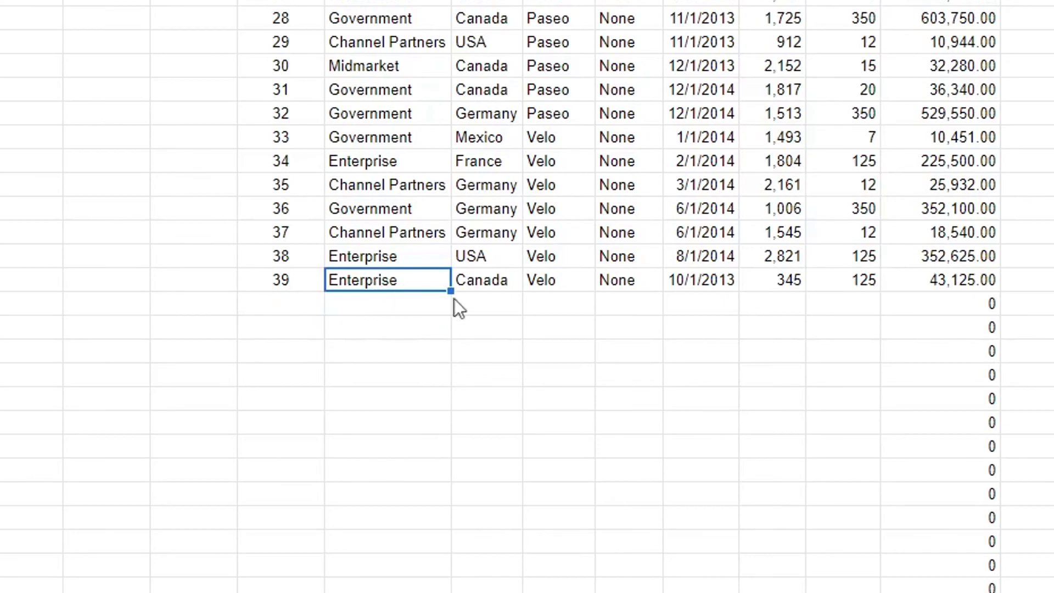
pyautogui.moveTo(450, 291); pyautogui.dragTo(433, 481)
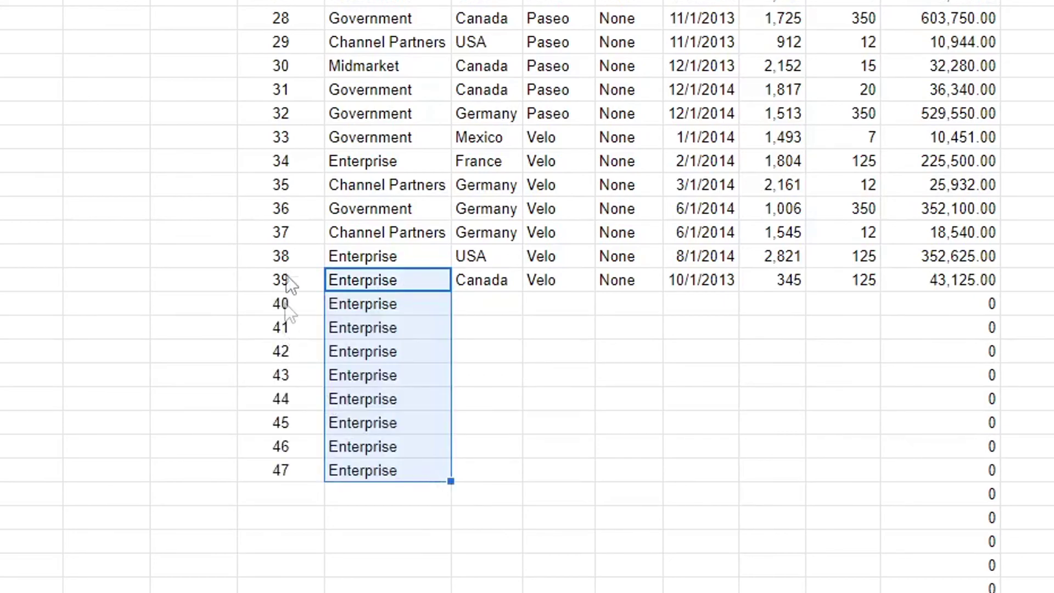
pyautogui.click(369, 372)
pyautogui.moveTo(363, 298); pyautogui.dragTo(364, 476)
pyautogui.press('Delete')
# Examine the column E cells directly below the last data row and the numbering above them
pyautogui.click(267, 292)
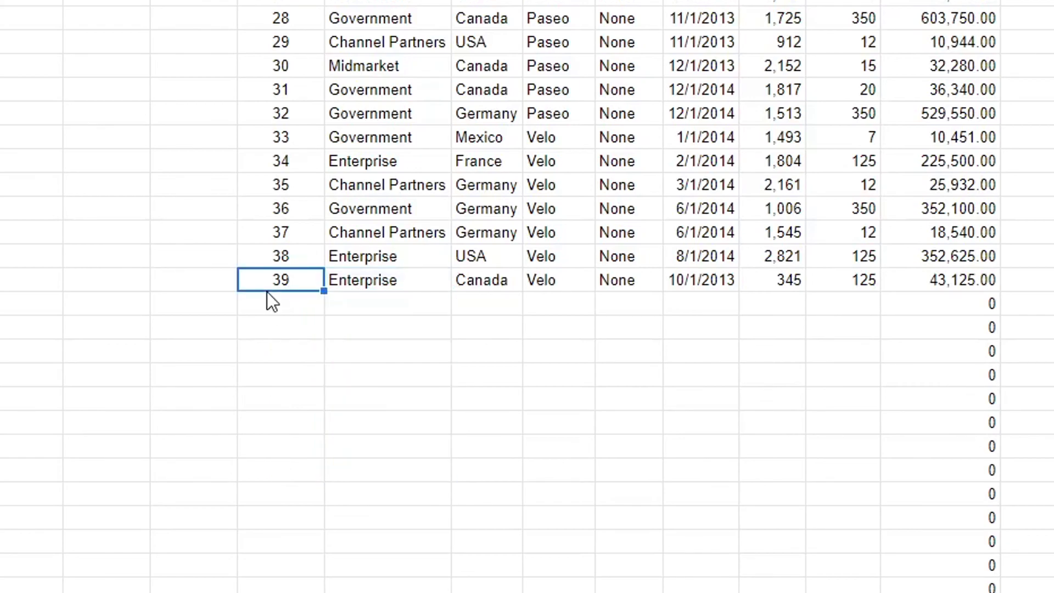
pyautogui.moveTo(281, 298); pyautogui.dragTo(281, 408)
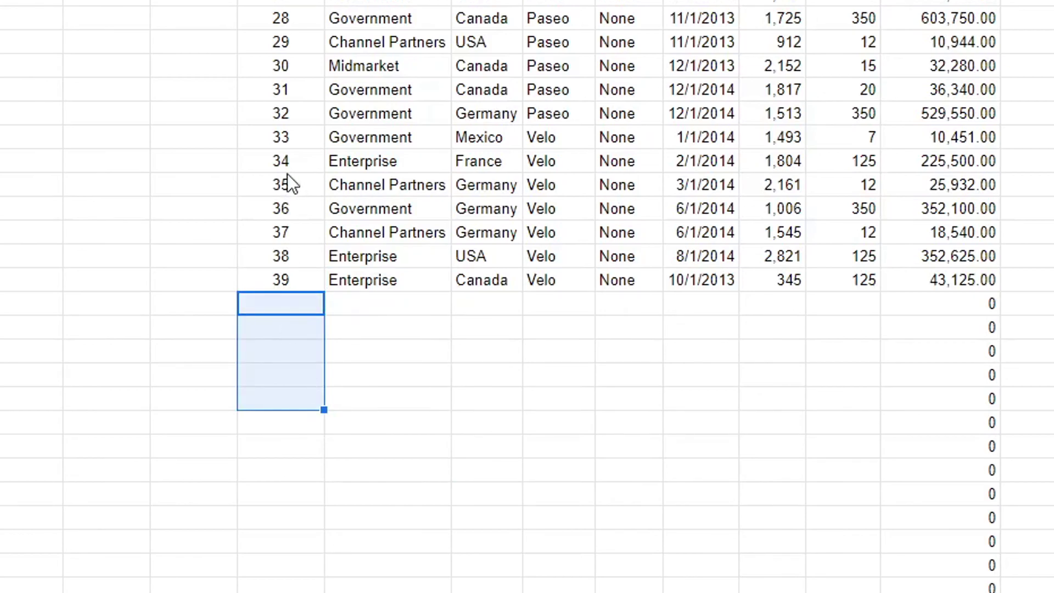
pyautogui.click(281, 139)
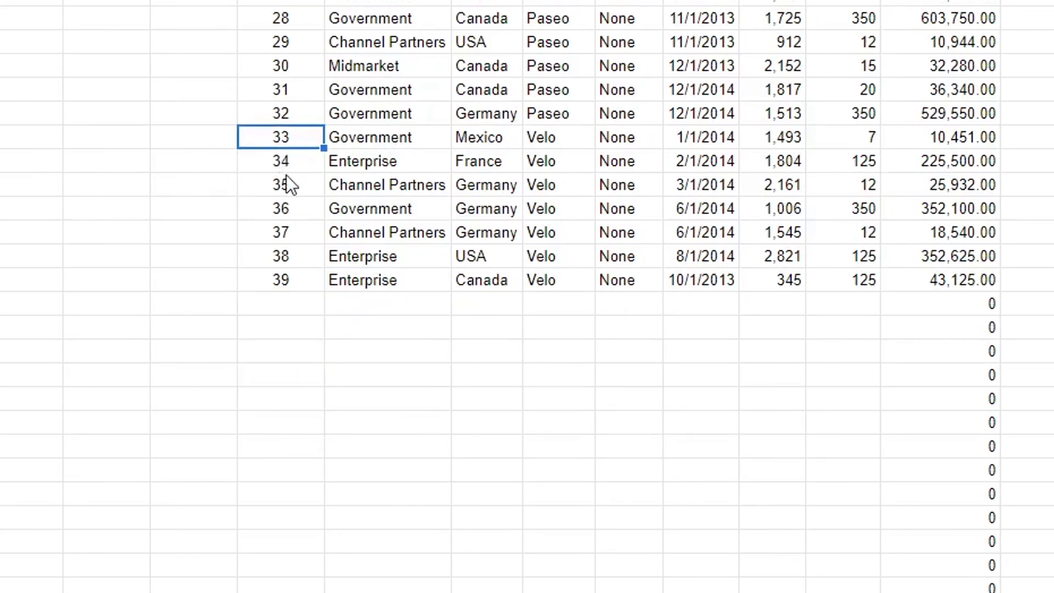
pyautogui.scroll(8, 285, 181)
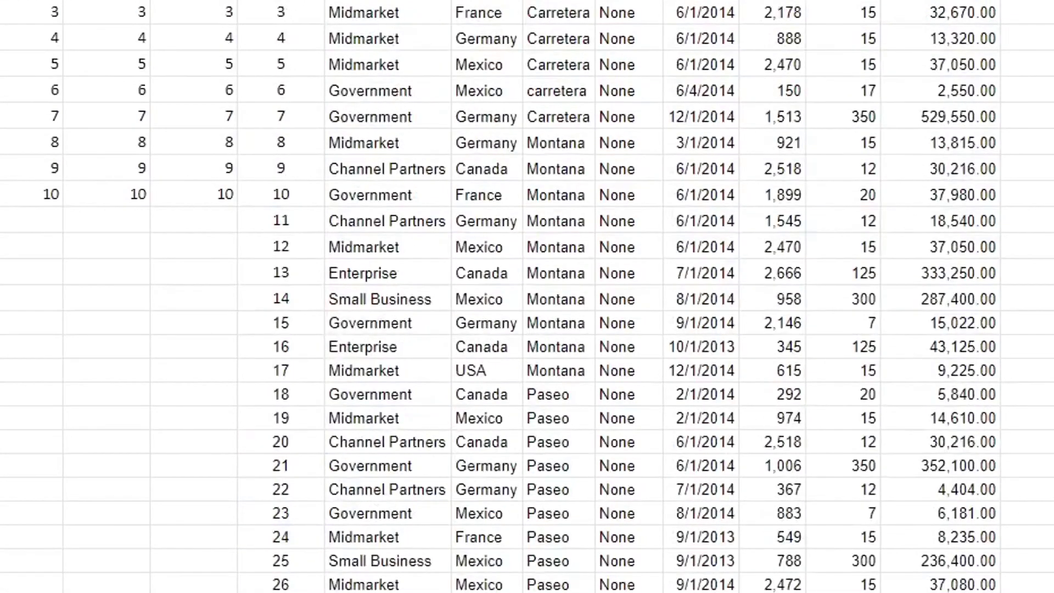